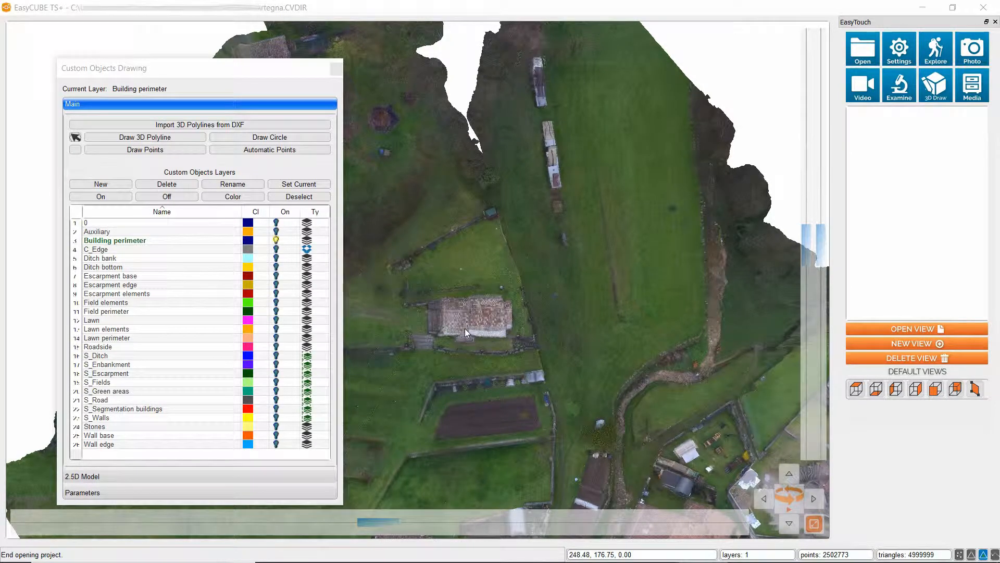
Trace the outer roof outline of the tiled building in top view as a closed 3D polyline on the Building perimeter layer
click(865, 390)
scroll(417, 323, up, 3)
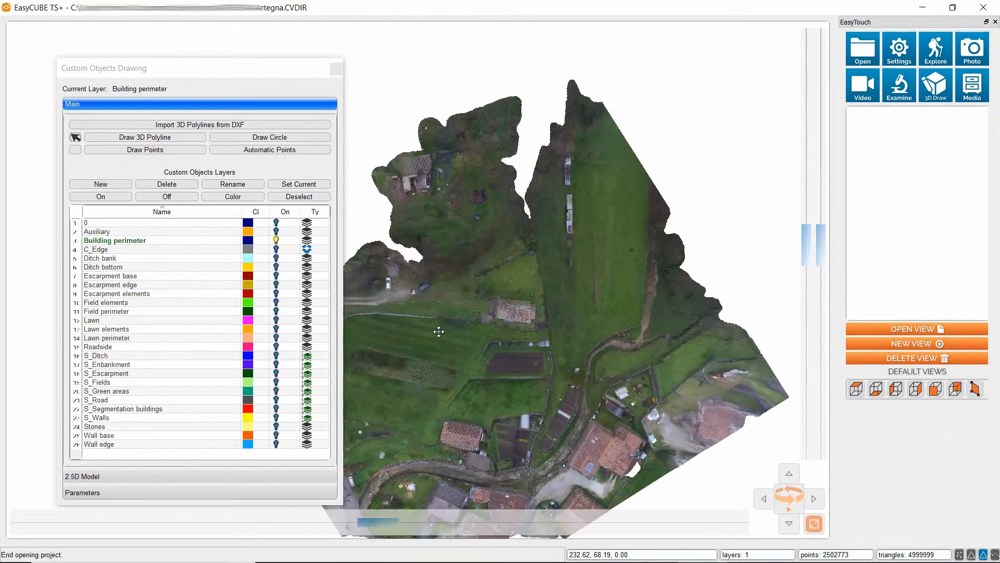
scroll(530, 318, up, 3)
scroll(531, 318, up, 2)
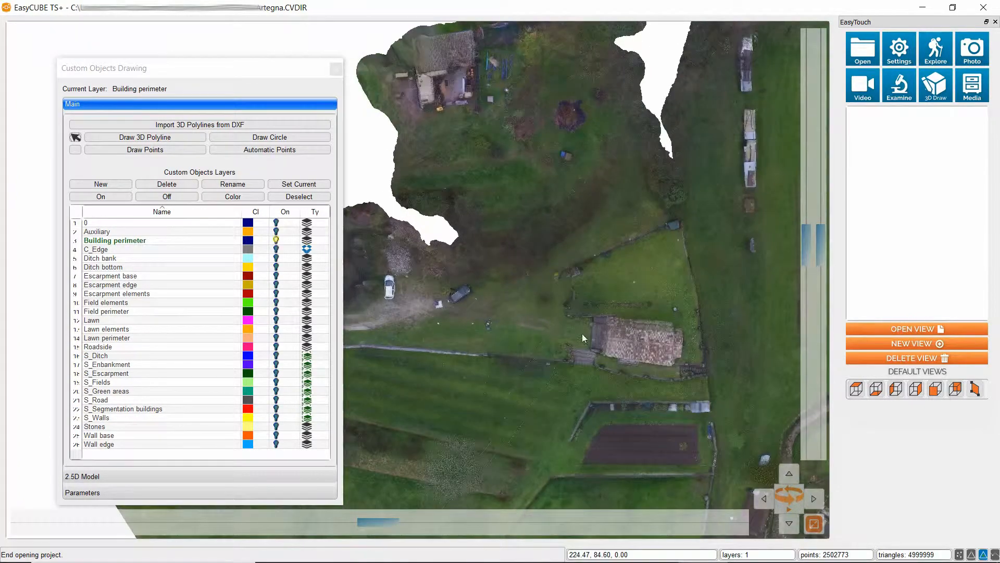
middle_drag(650, 331, 457, 287)
scroll(552, 335, up, 5)
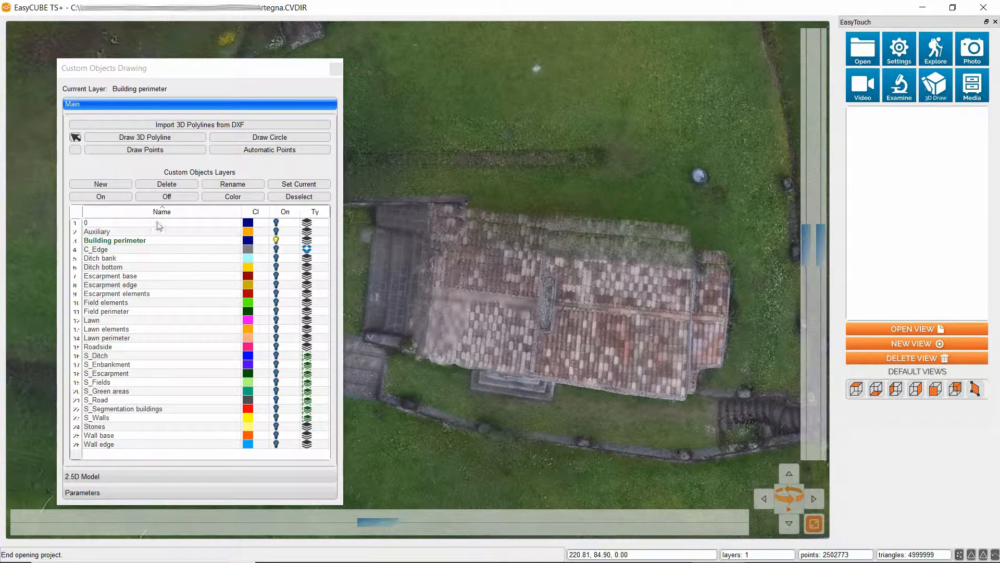
click(159, 139)
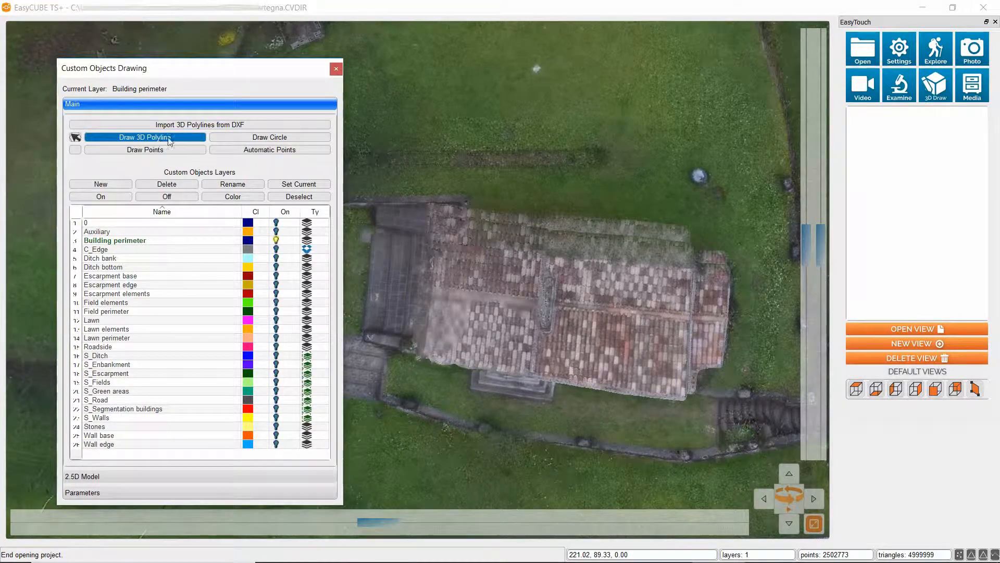
click(432, 214)
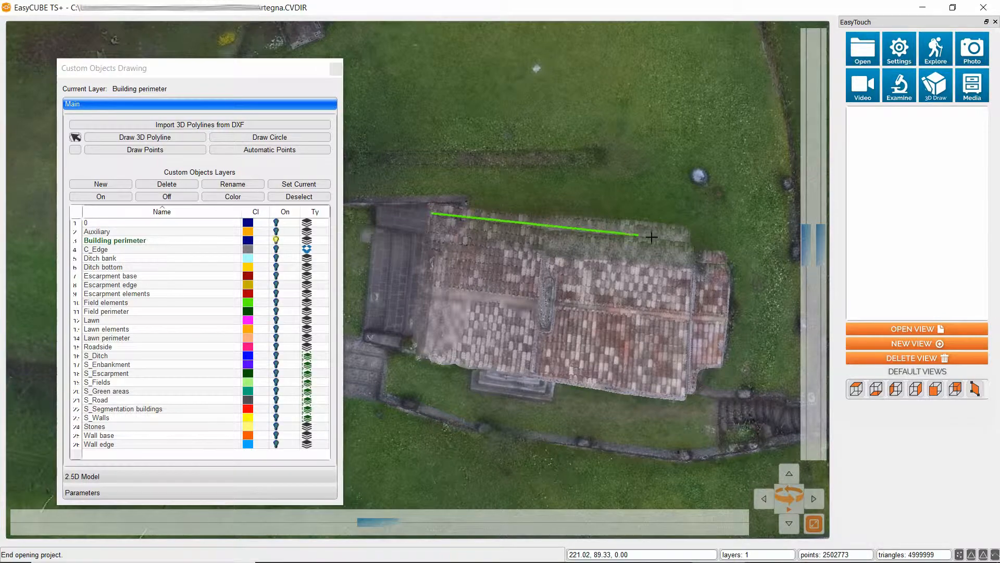
click(695, 244)
click(695, 259)
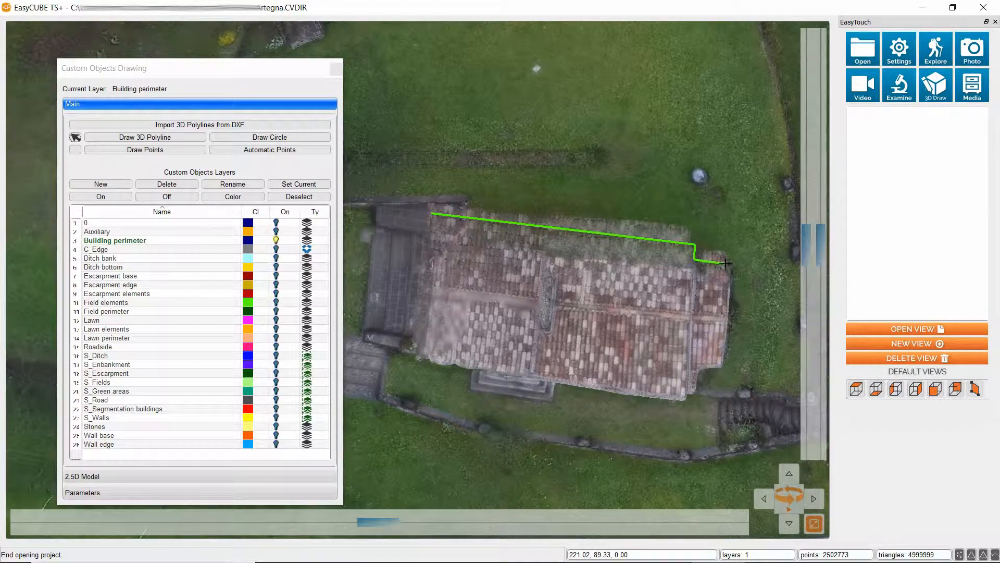
click(728, 265)
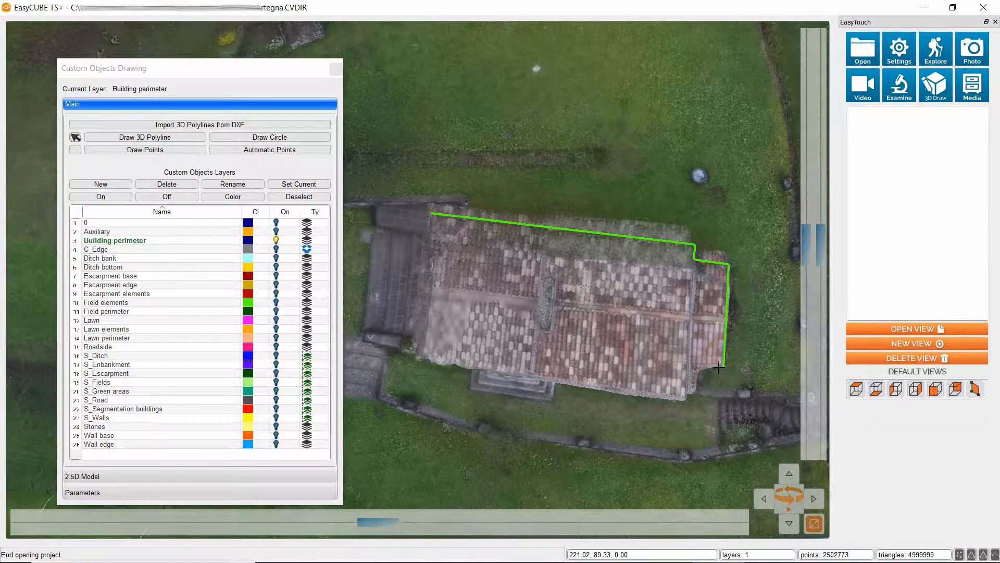
click(724, 366)
click(689, 366)
click(688, 392)
right_click(683, 389)
click(737, 424)
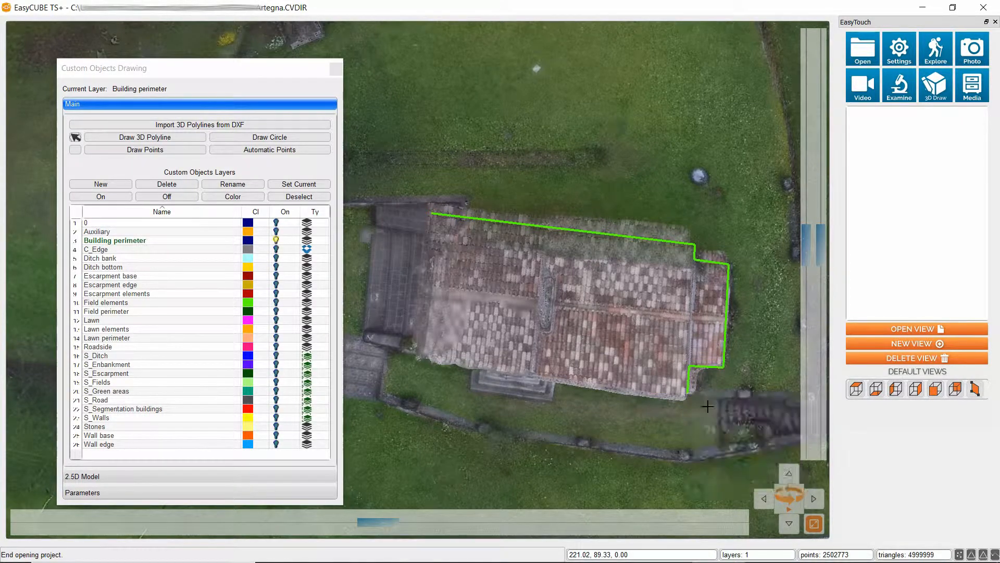
right_click(420, 361)
click(460, 381)
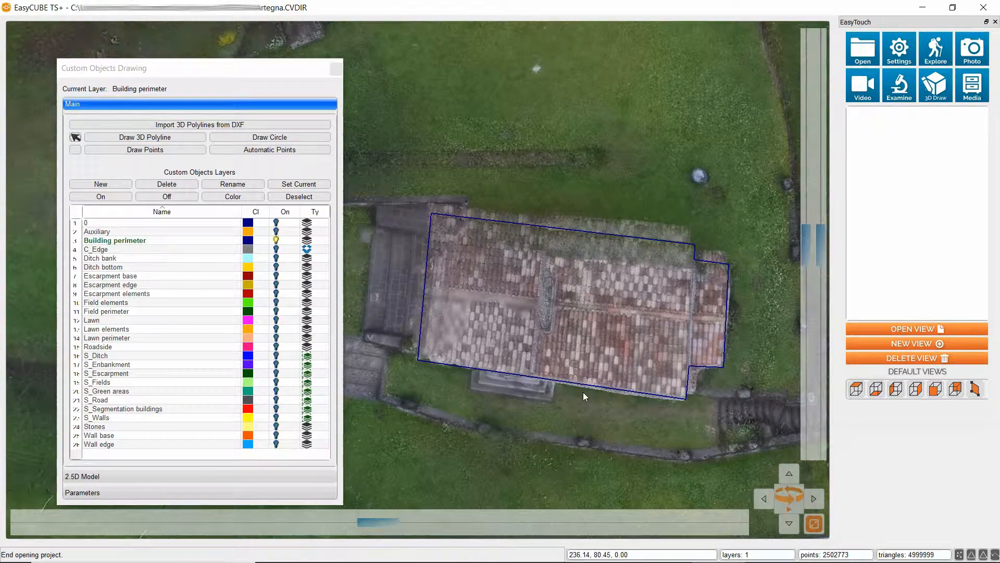
Hide the texture of the 3D model and raise its transparency to 2, with the traced building framed in top view
mouse_move(617, 417)
middle_down()
mouse_move(617, 403)
mouse_move(616, 414)
middle_up()
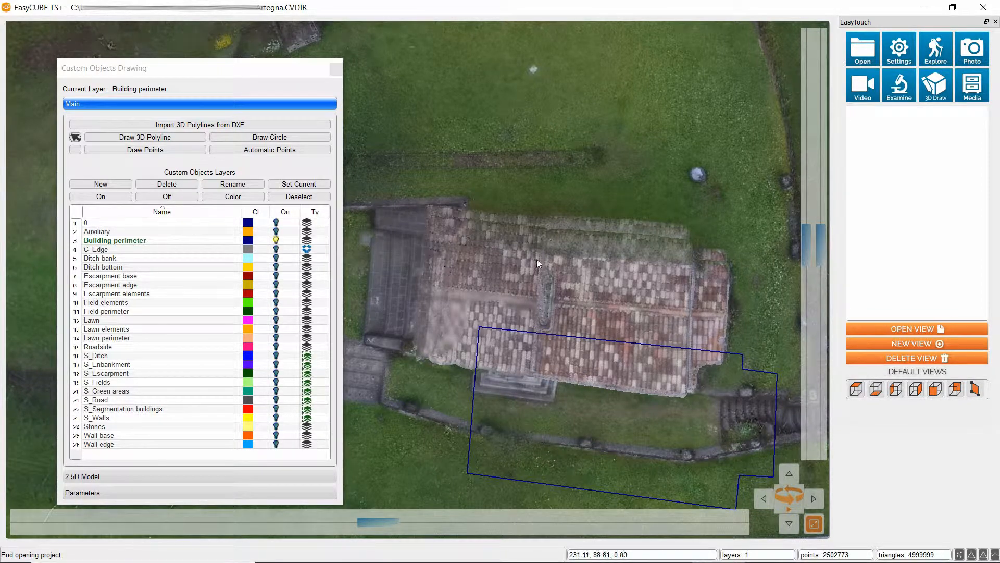
drag(580, 265, 560, 224)
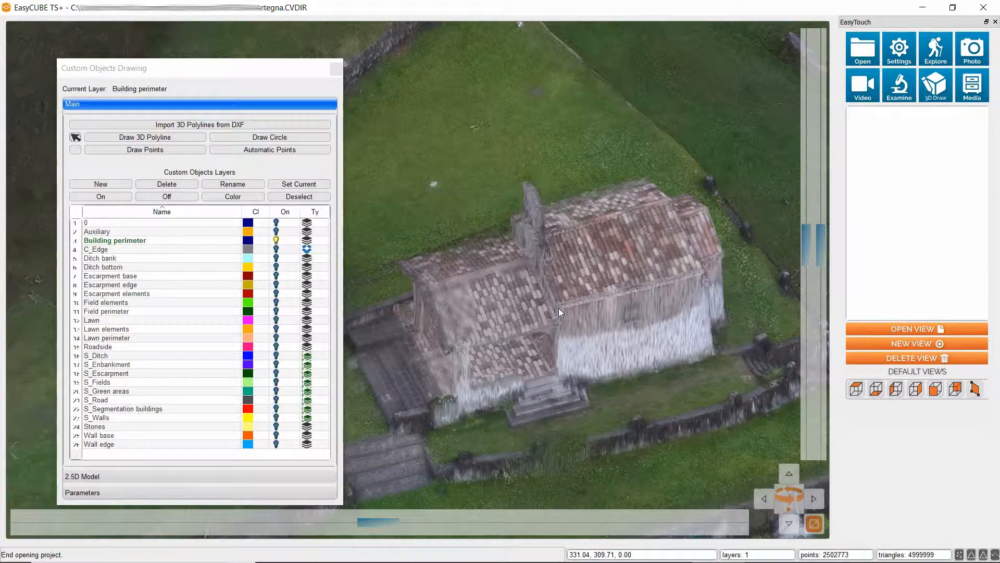
click(855, 390)
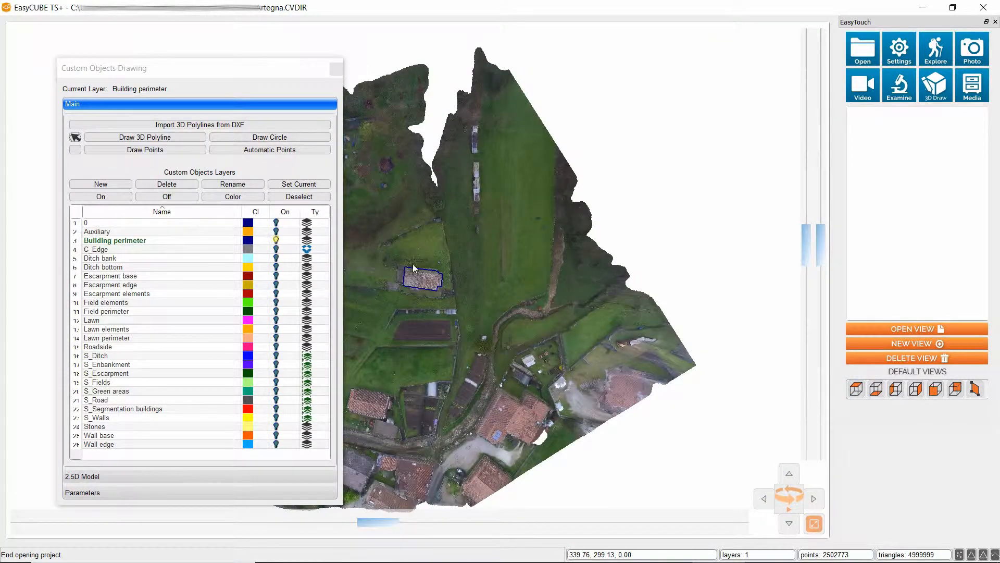
scroll(413, 266, up, 6)
middle_drag(374, 307, 467, 317)
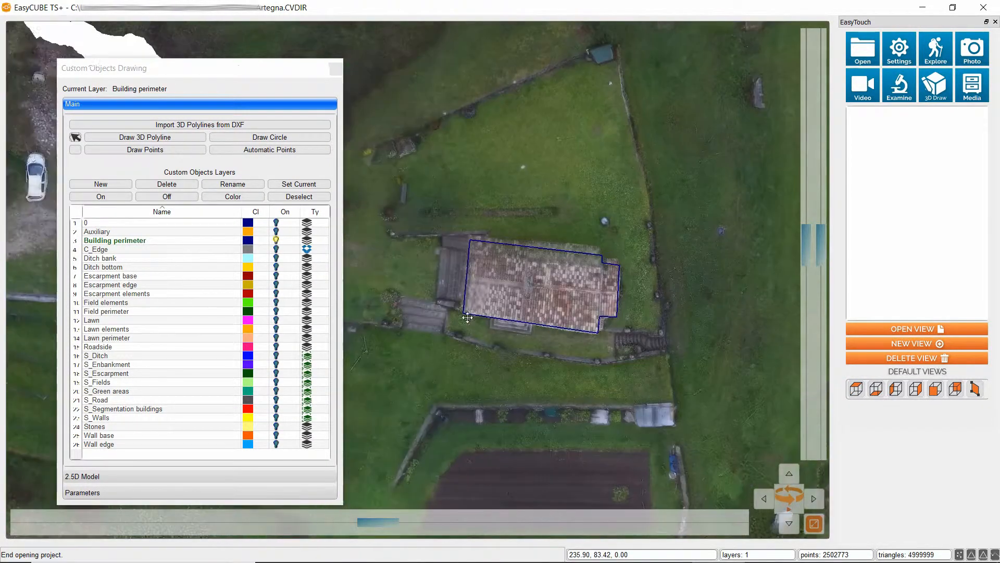
scroll(545, 286, up, 3)
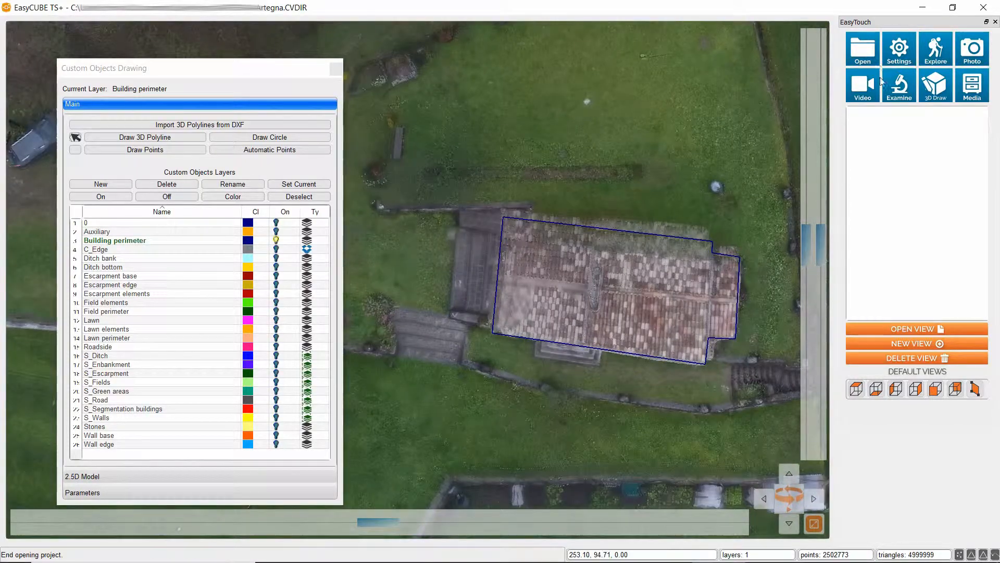
click(933, 52)
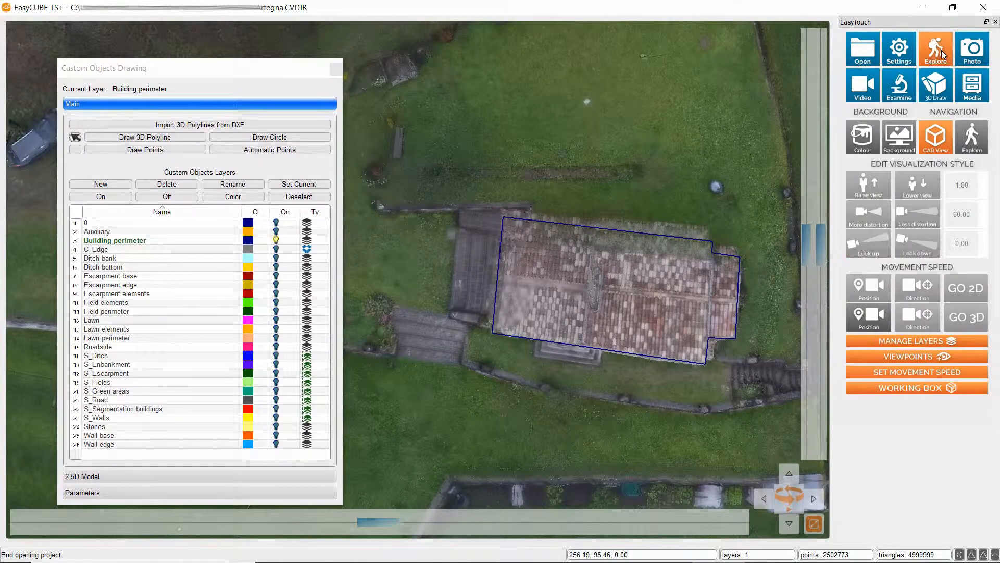
click(905, 51)
click(973, 166)
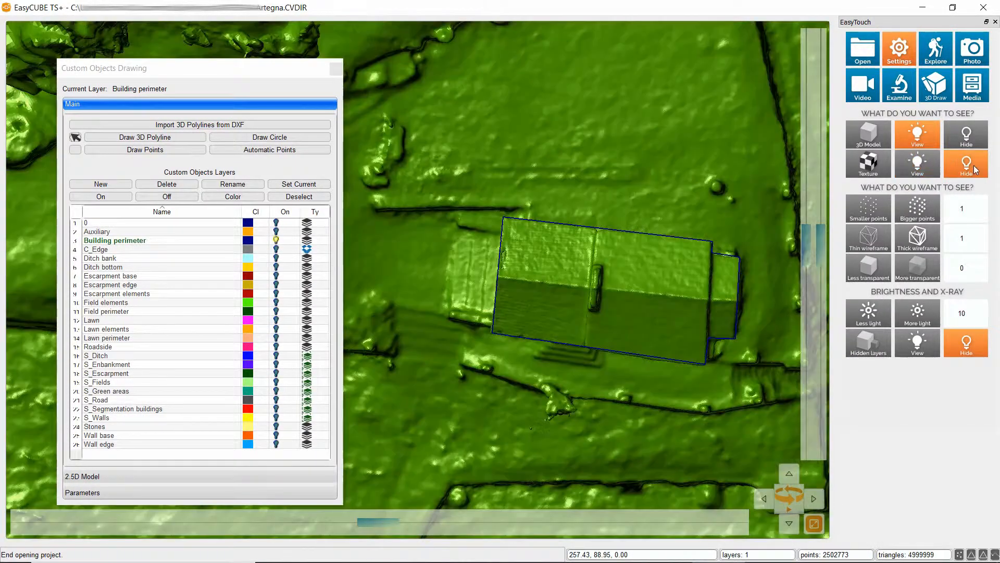
click(910, 269)
click(911, 269)
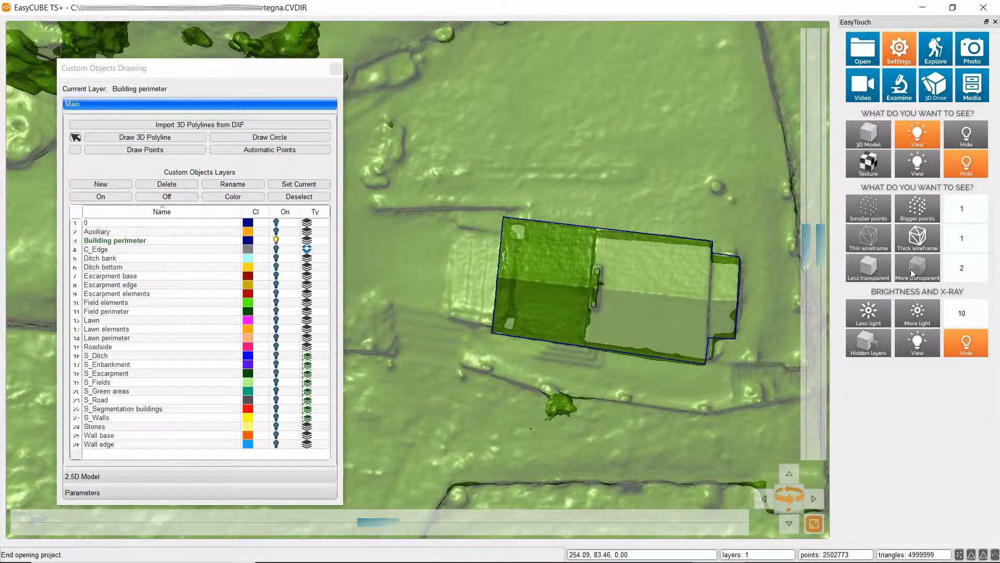
Draw a closed 3D polyline around the dark-green roof section, snapping to the outer corners and placing the two dividing-line vertices with object snap off
middle_drag(502, 386, 376, 387)
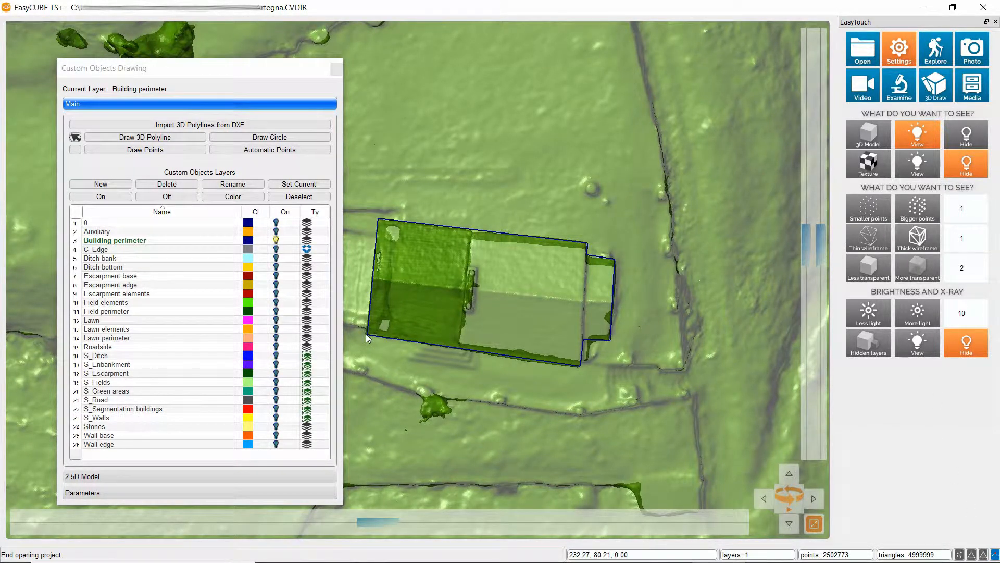
click(145, 138)
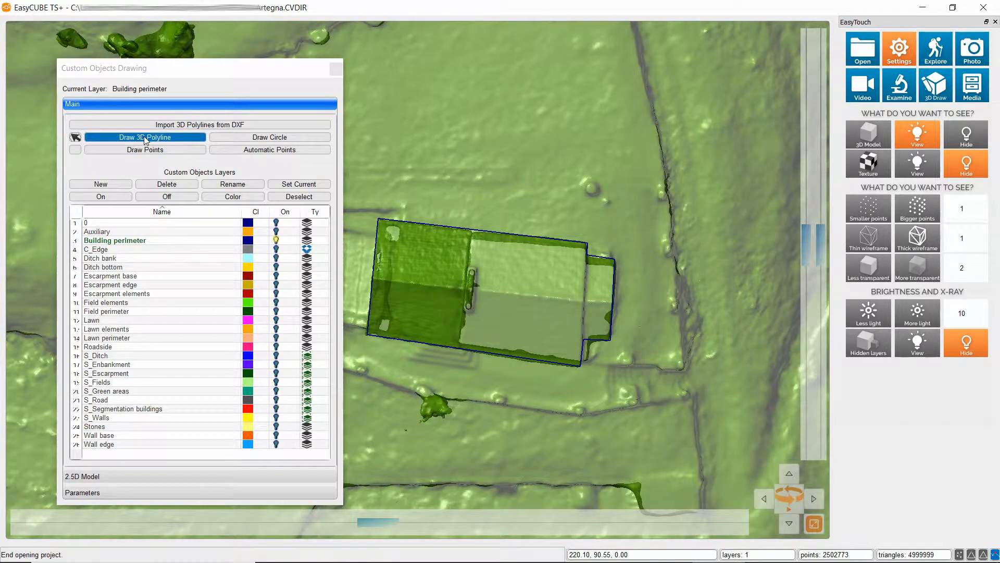
click(367, 334)
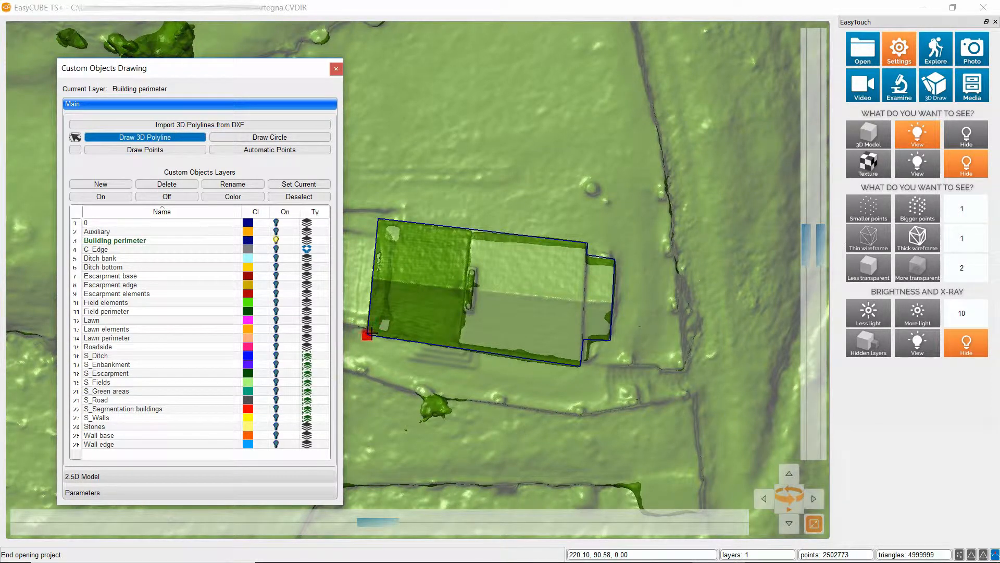
click(371, 333)
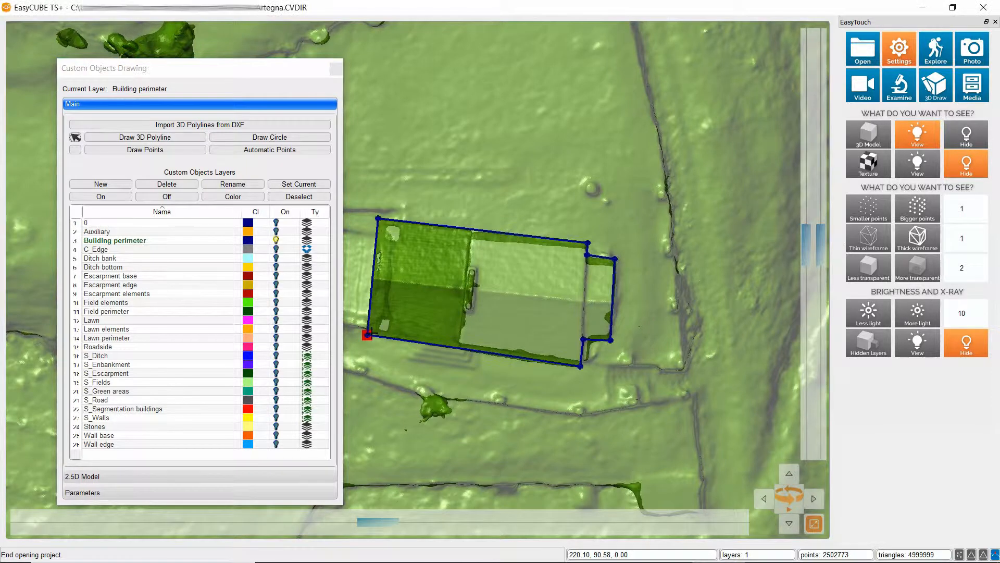
click(379, 219)
click(378, 217)
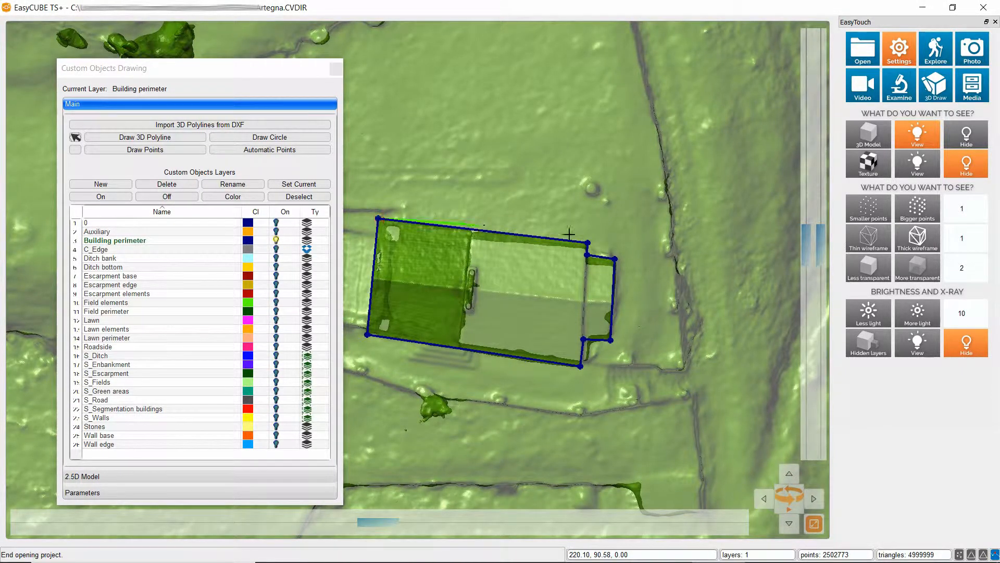
click(996, 555)
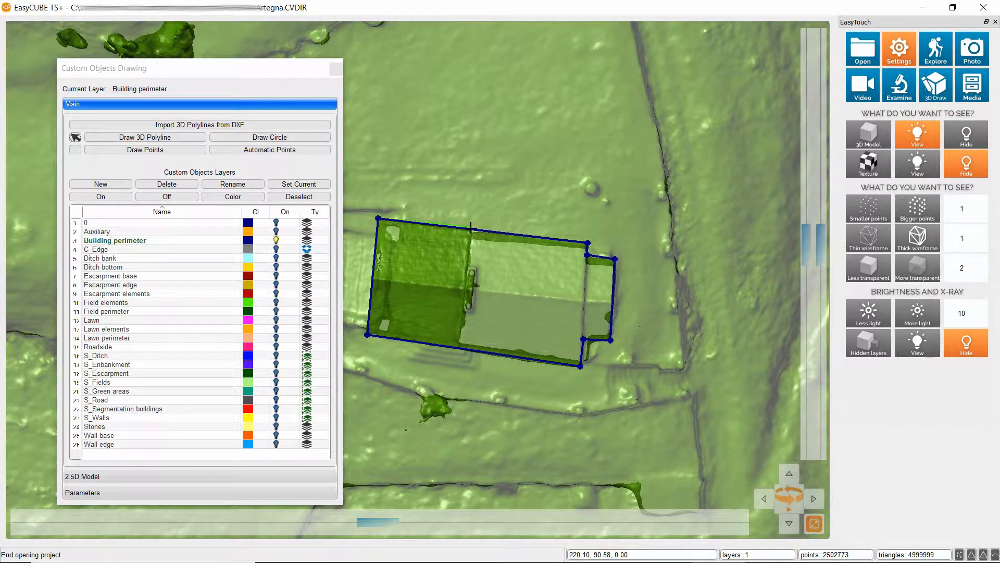
key(Escape)
click(472, 232)
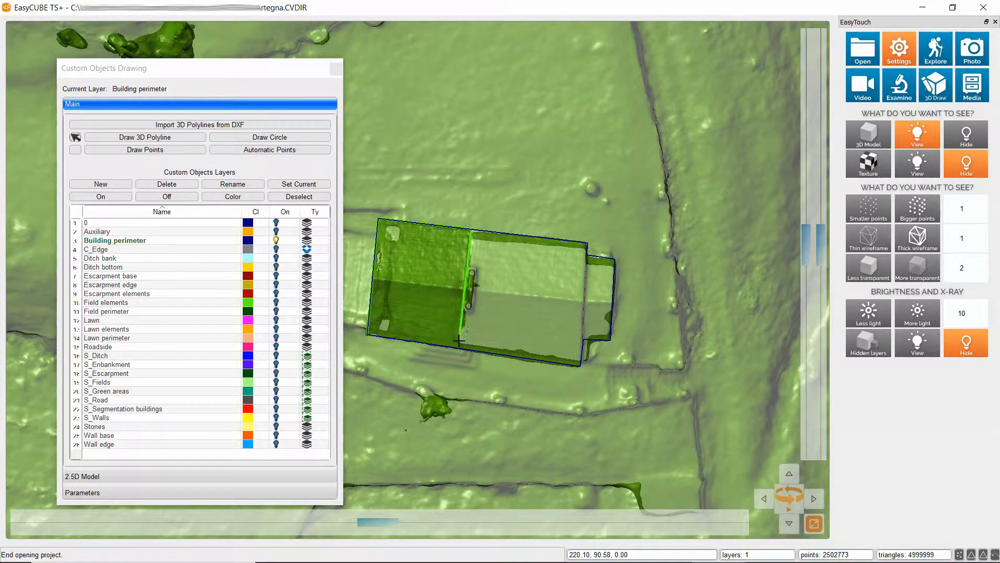
click(459, 349)
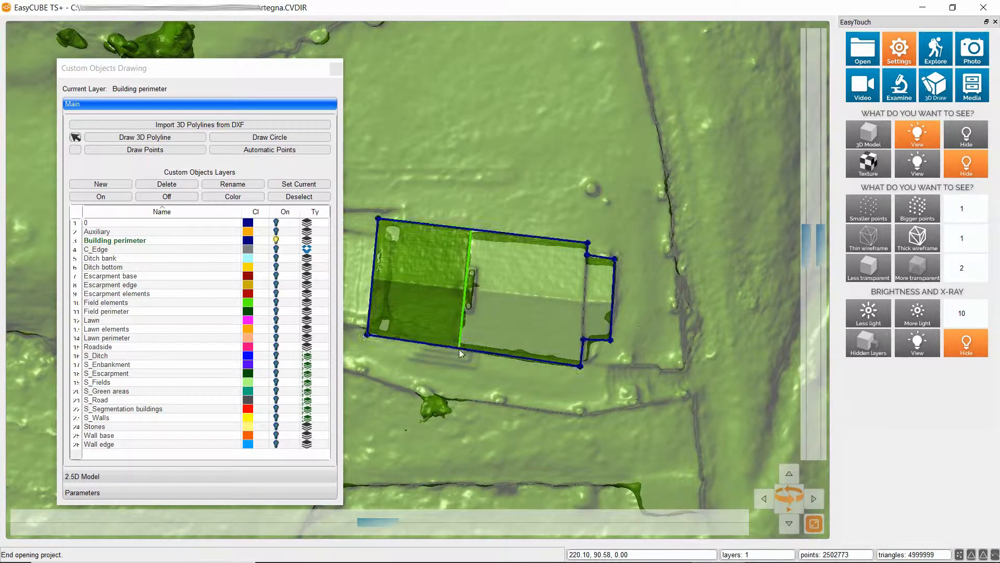
right_click(459, 349)
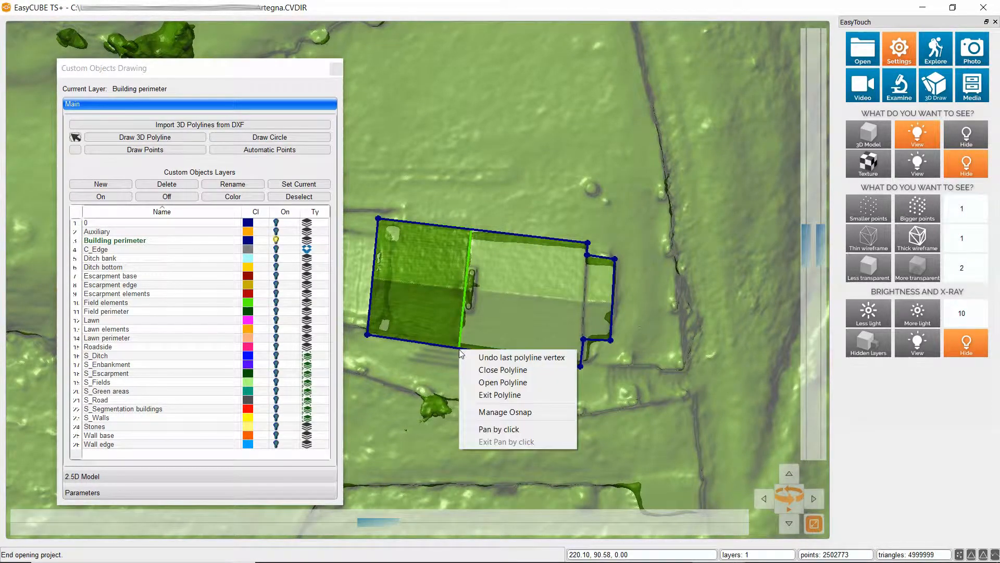
click(495, 370)
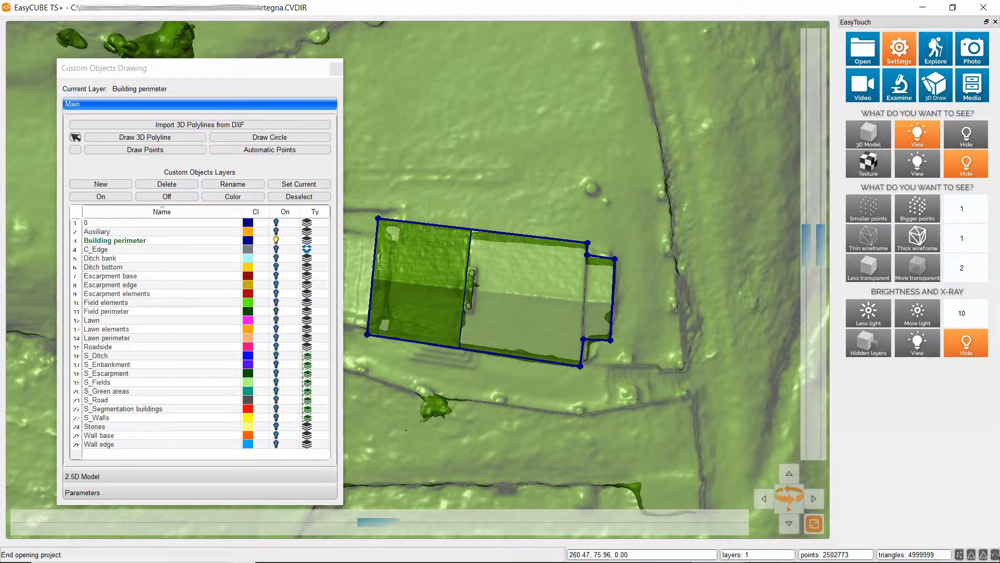
Turn object snap back on and draw a closed 3D polyline around the middle roof section through its four corners
click(996, 555)
click(108, 138)
click(471, 228)
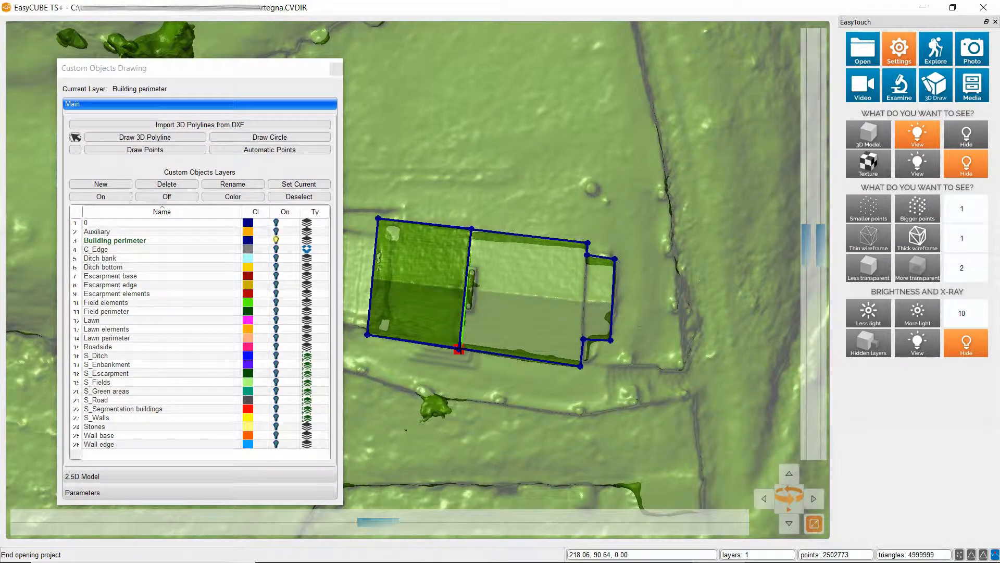
click(459, 349)
right_click(459, 350)
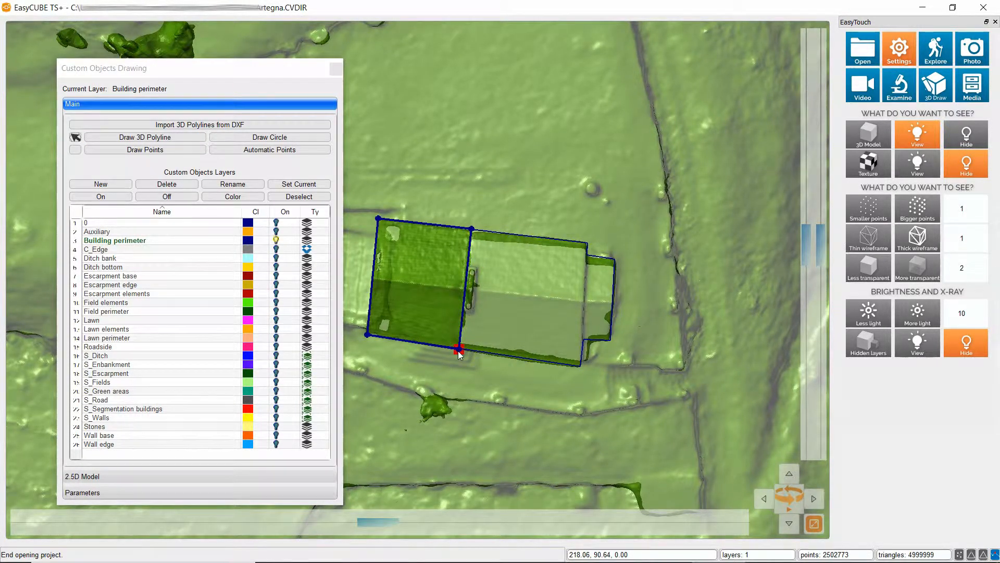
click(580, 365)
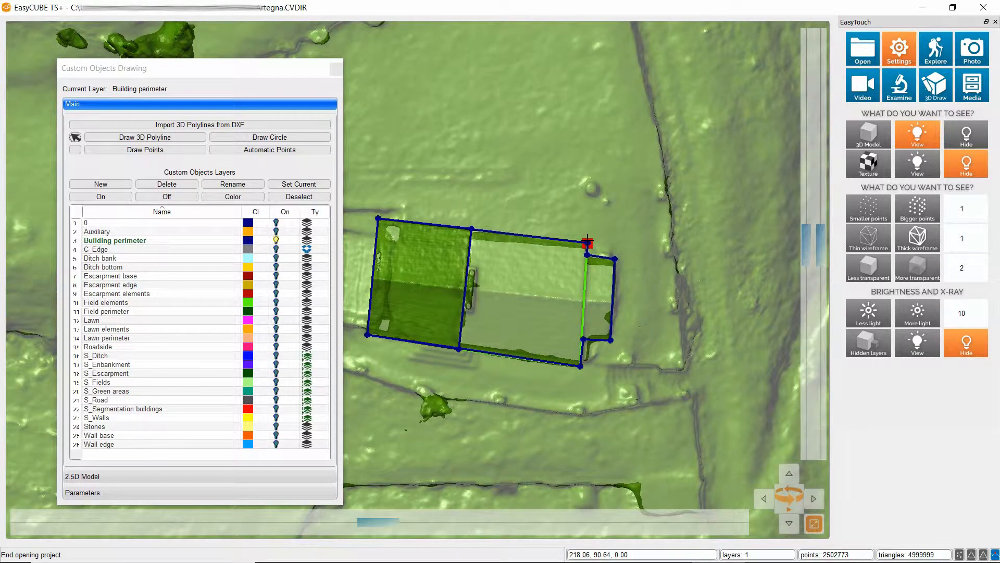
click(587, 242)
right_click(498, 241)
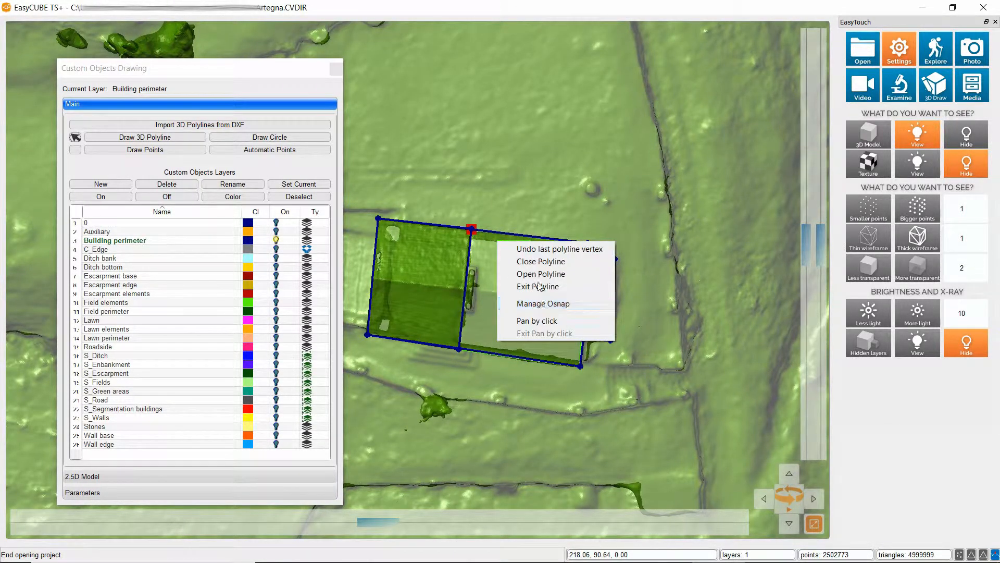
click(539, 262)
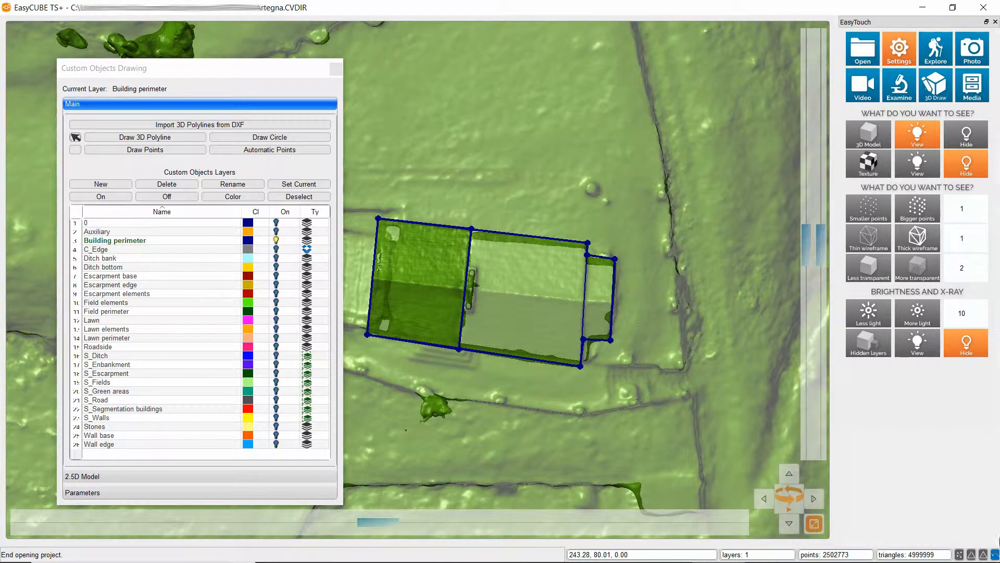
Draw a closed 3D polyline around the small end section of the building, snapping to its existing corner vertices
click(160, 139)
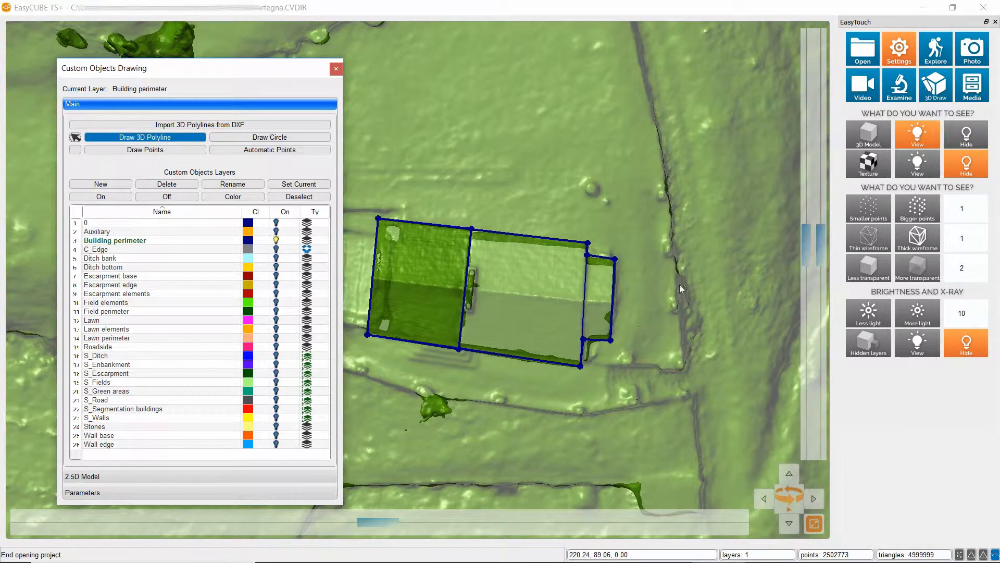
click(587, 255)
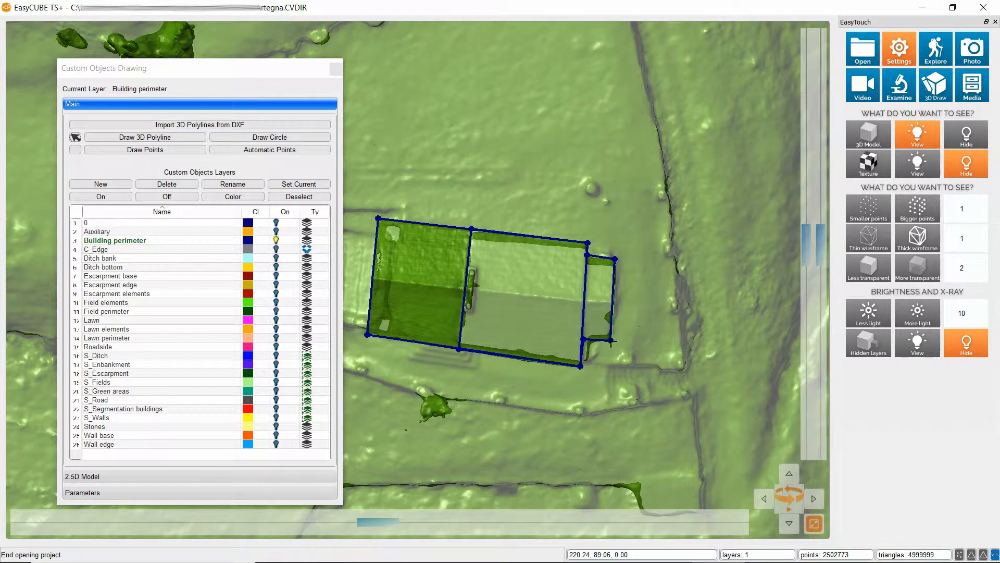
click(584, 339)
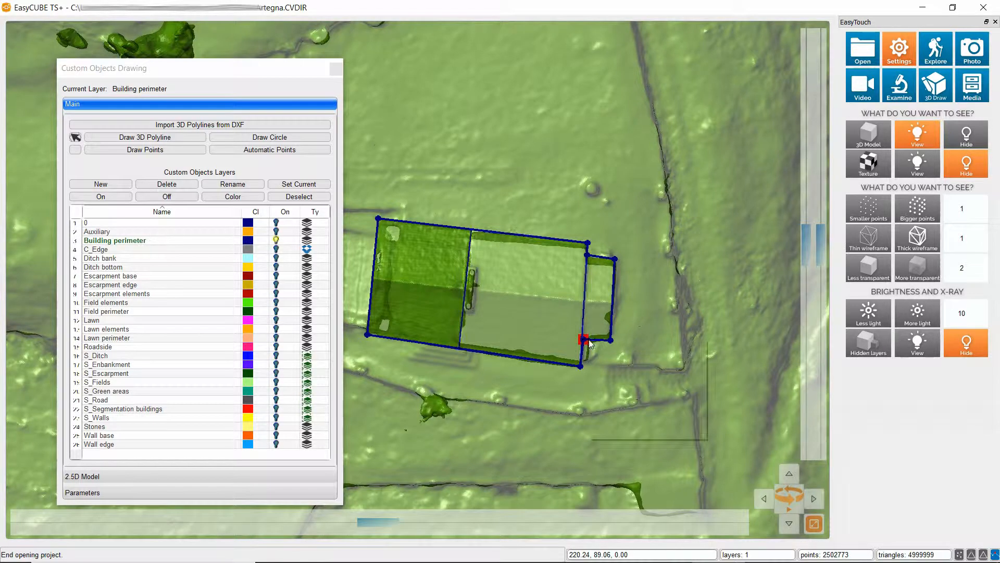
right_click(589, 340)
click(632, 360)
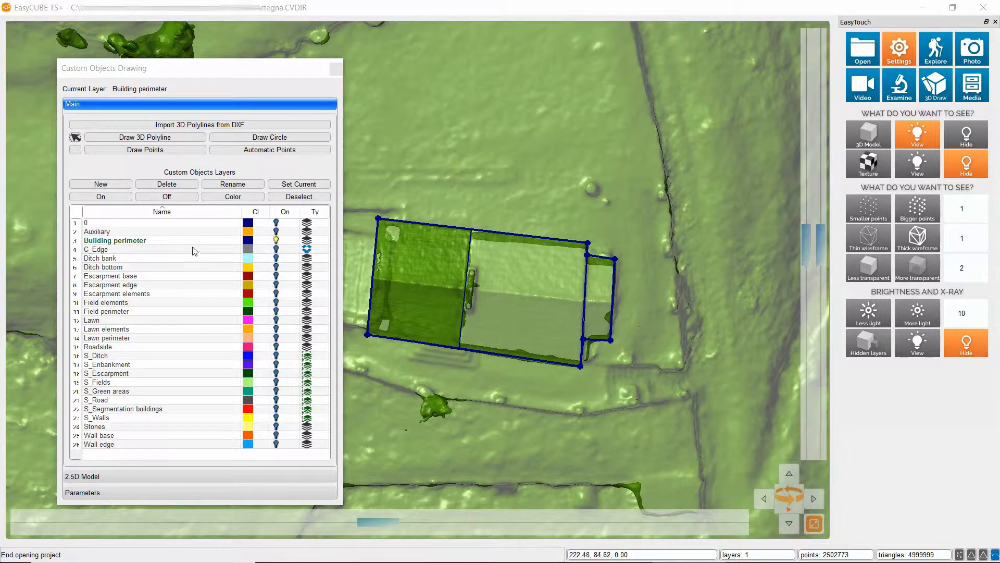
Draw three points on the dark-green roof section: one eave corner and the two ends of its ridge
drag(438, 343, 543, 140)
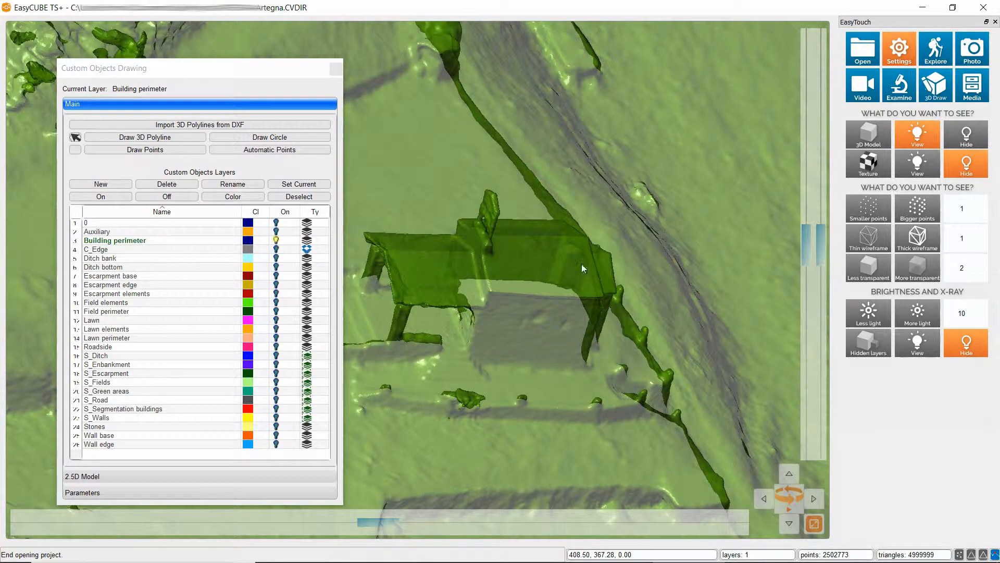
scroll(445, 268, up, 3)
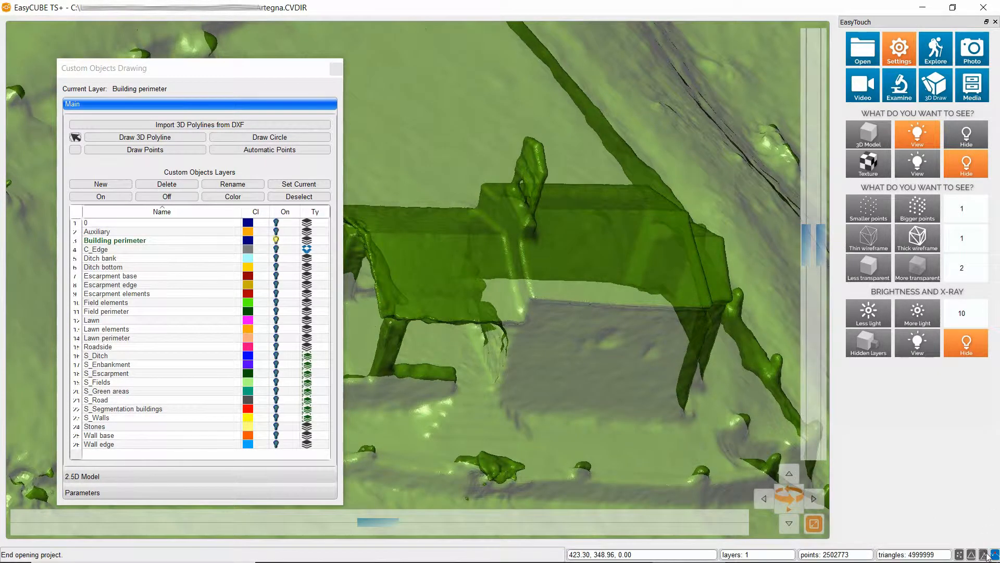
click(140, 135)
click(380, 317)
click(365, 233)
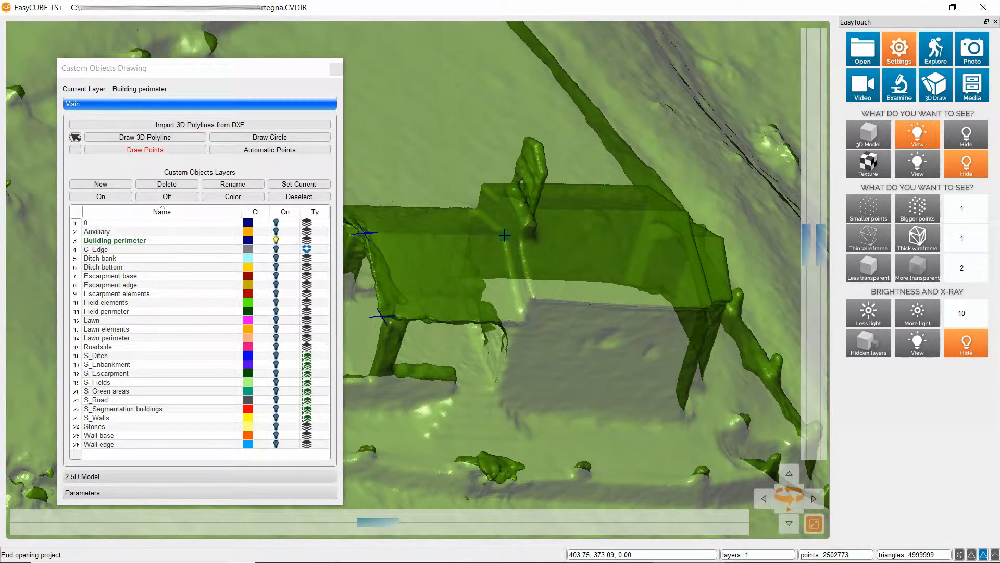
click(178, 152)
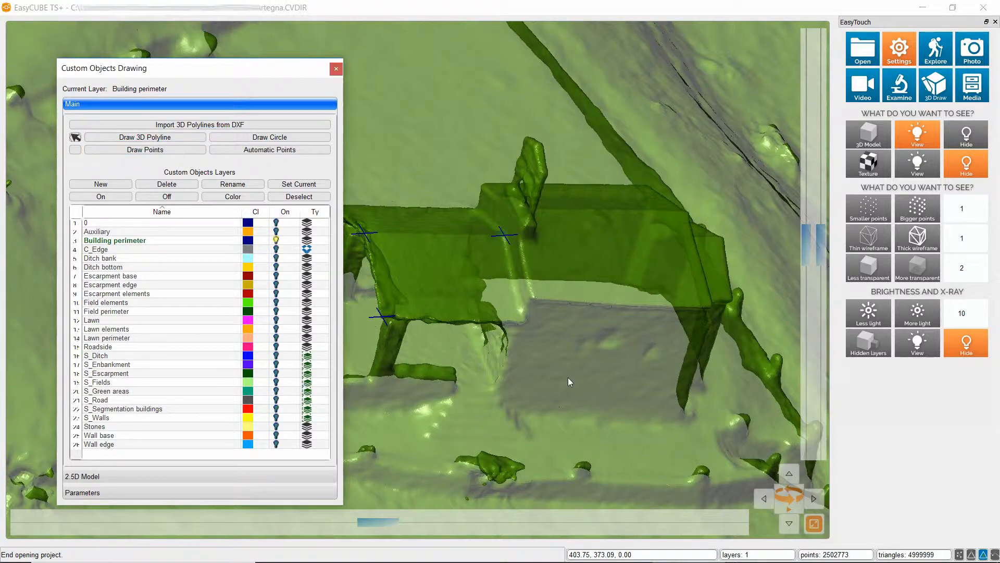
Draw three points on the middle roof section: the outer eave corner and both ends of its ridge
drag(612, 367, 393, 359)
click(130, 151)
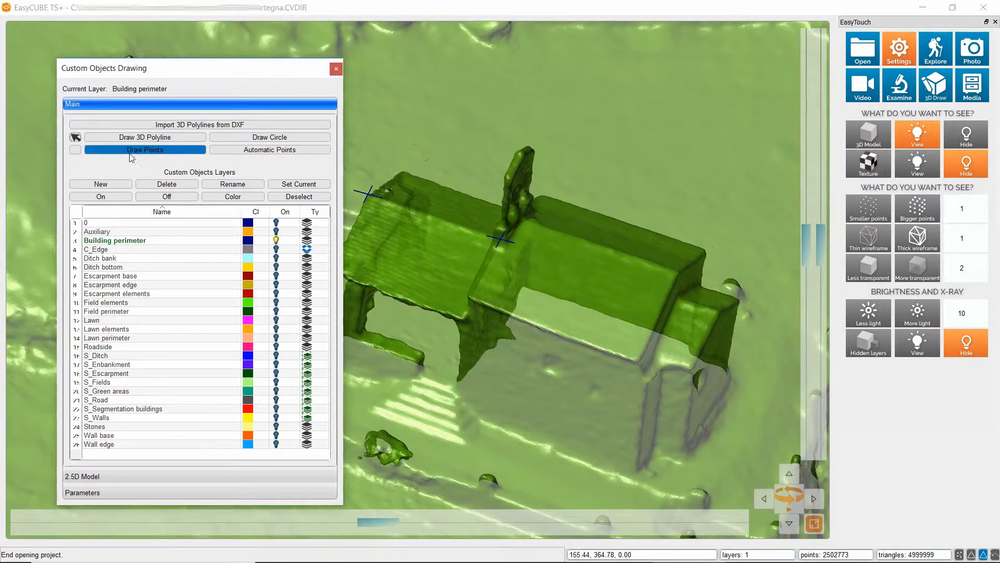
click(637, 359)
click(676, 273)
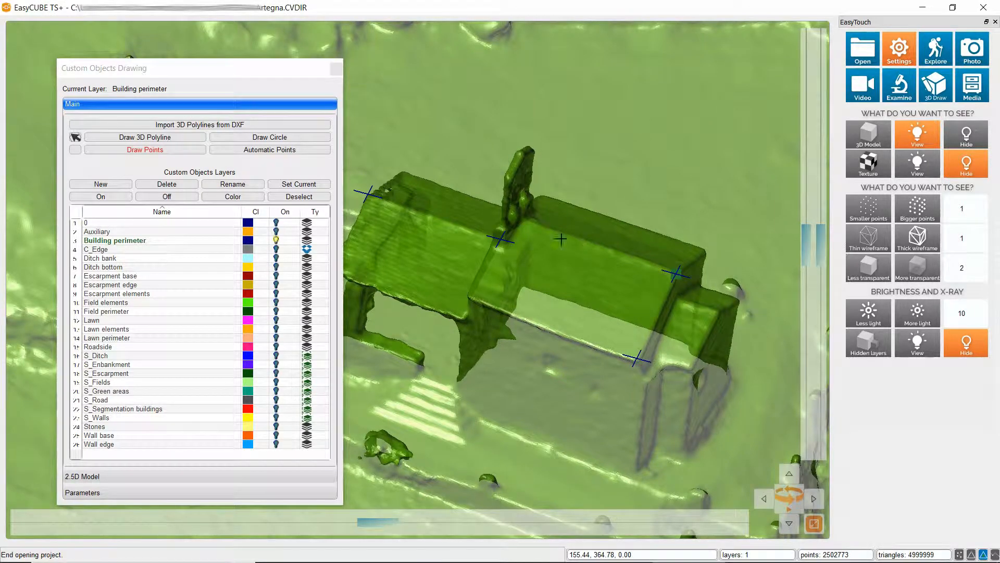
click(524, 220)
Draw three points on the small end roof section: its eave corner and the two ends of its ridge
click(692, 370)
click(719, 313)
click(681, 298)
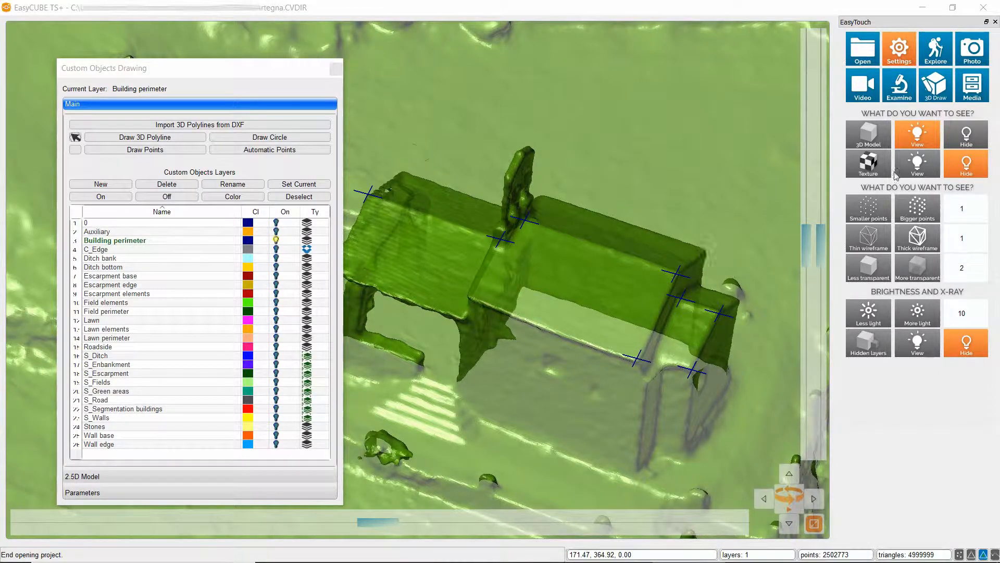
Hide the 3D model and turn on all custom object layers, with the whole terrain in view
click(968, 135)
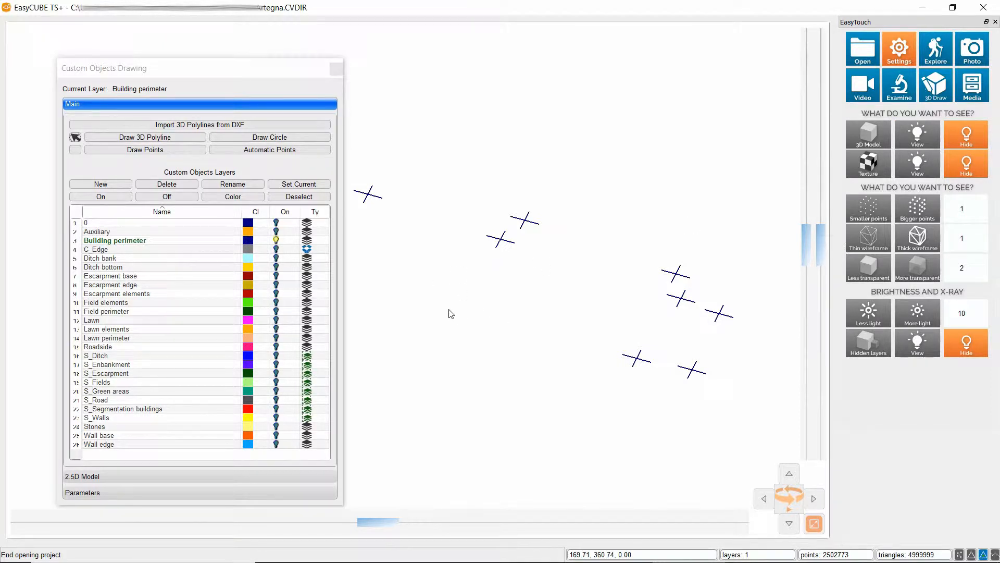
scroll(436, 285, down, 5)
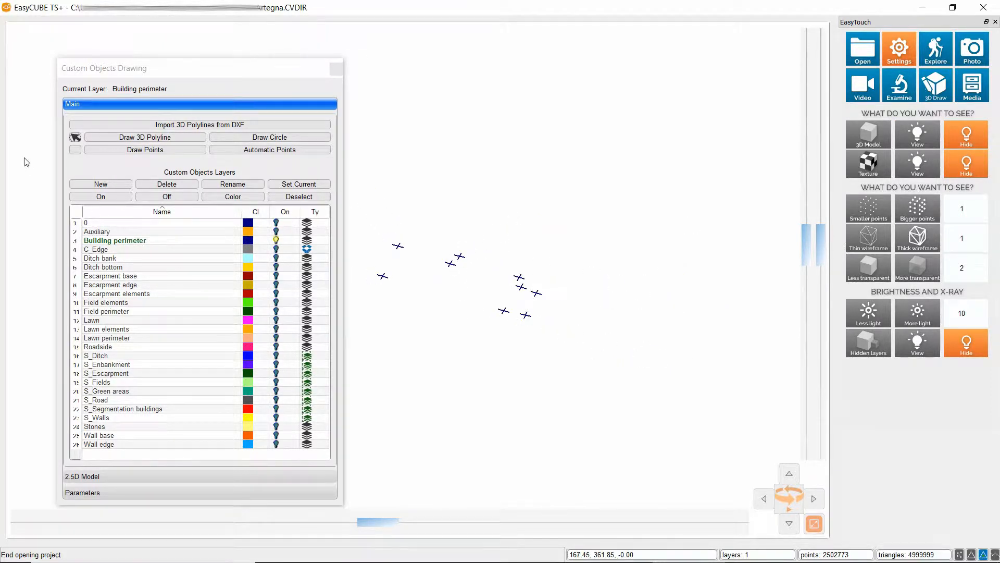
click(76, 212)
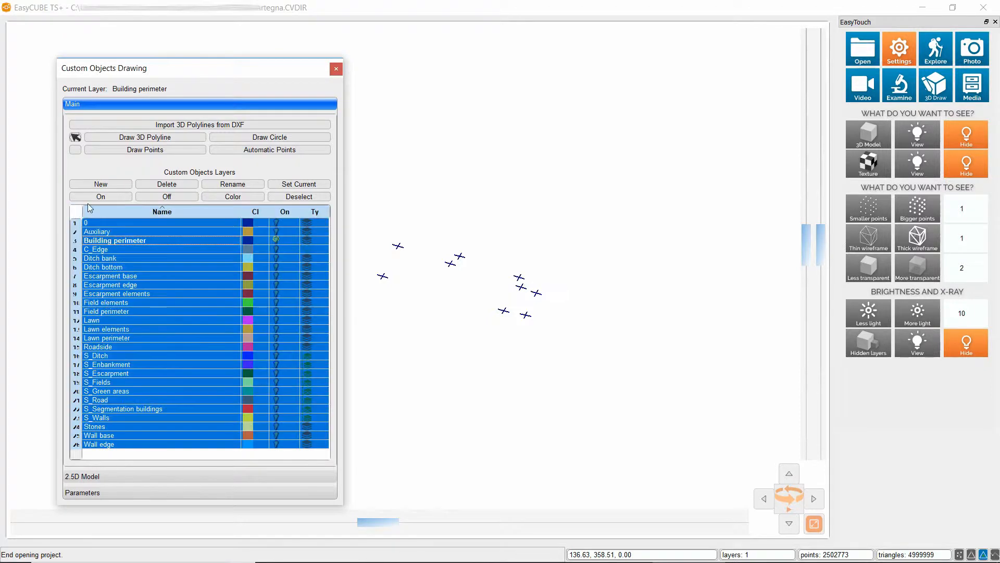
click(92, 197)
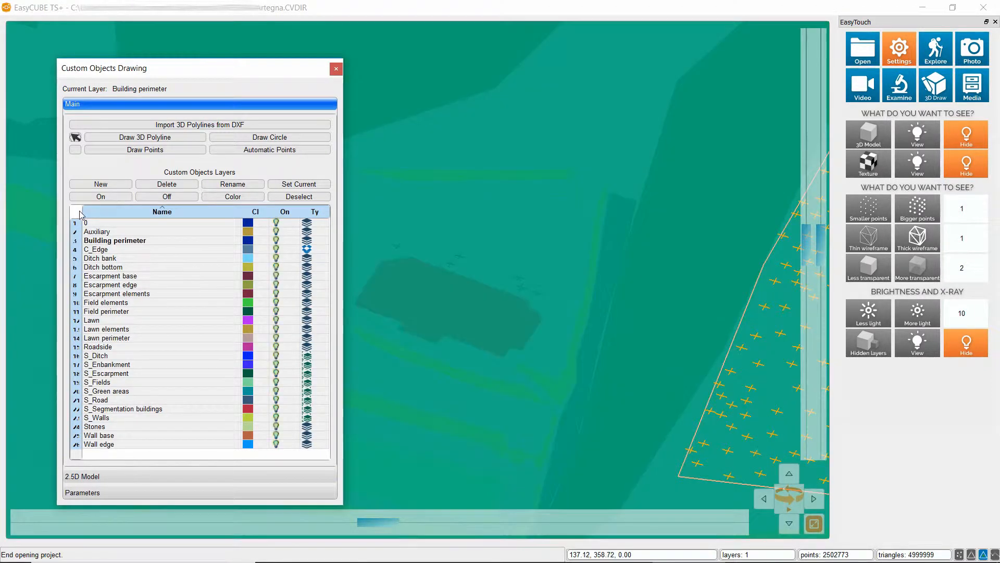
click(80, 212)
scroll(392, 228, down, 5)
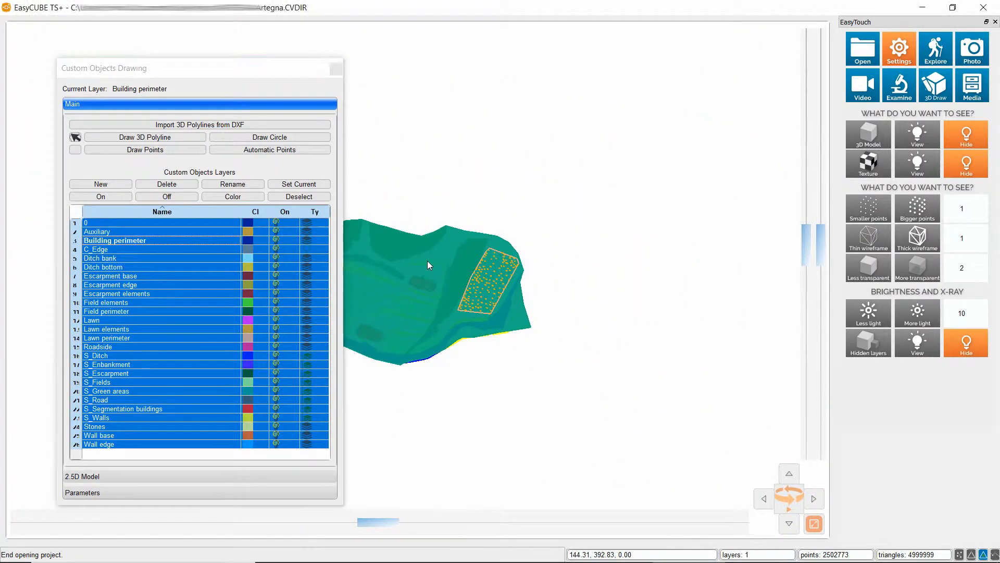
middle_drag(428, 261, 473, 269)
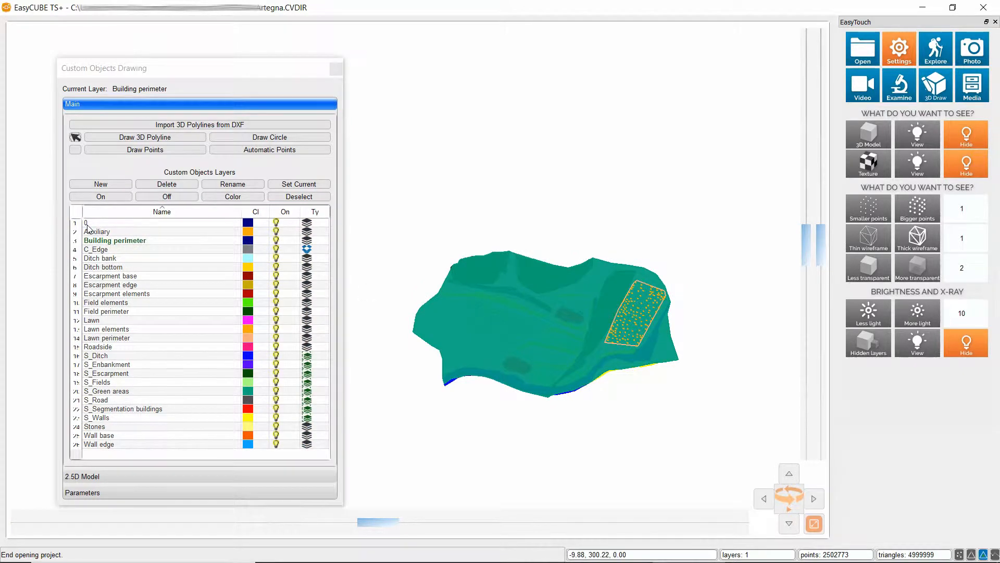
Turn off the layers 0, Auxiliary and Building perimeter to exclude them from the terrain computation
click(74, 223)
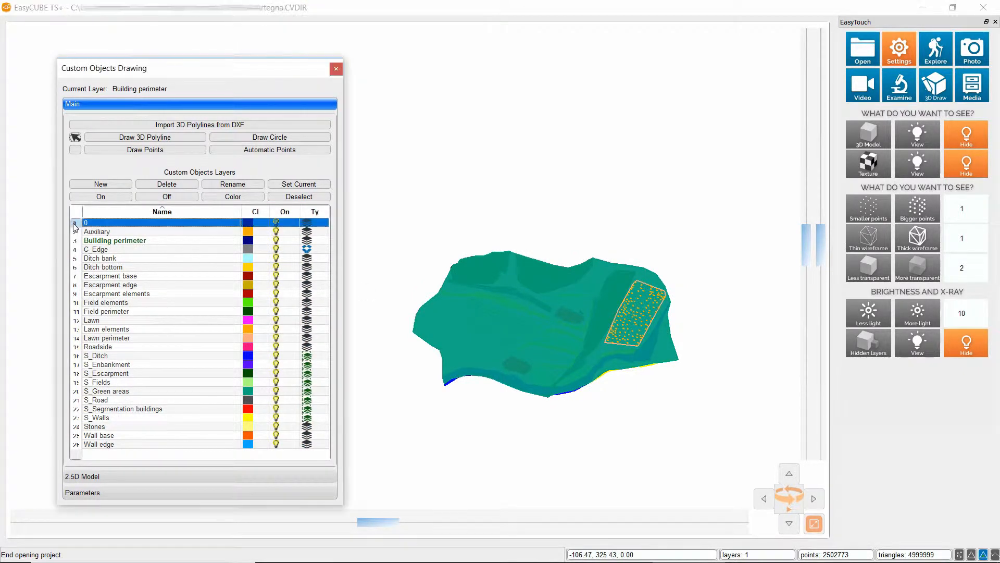
ctrl+click(74, 232)
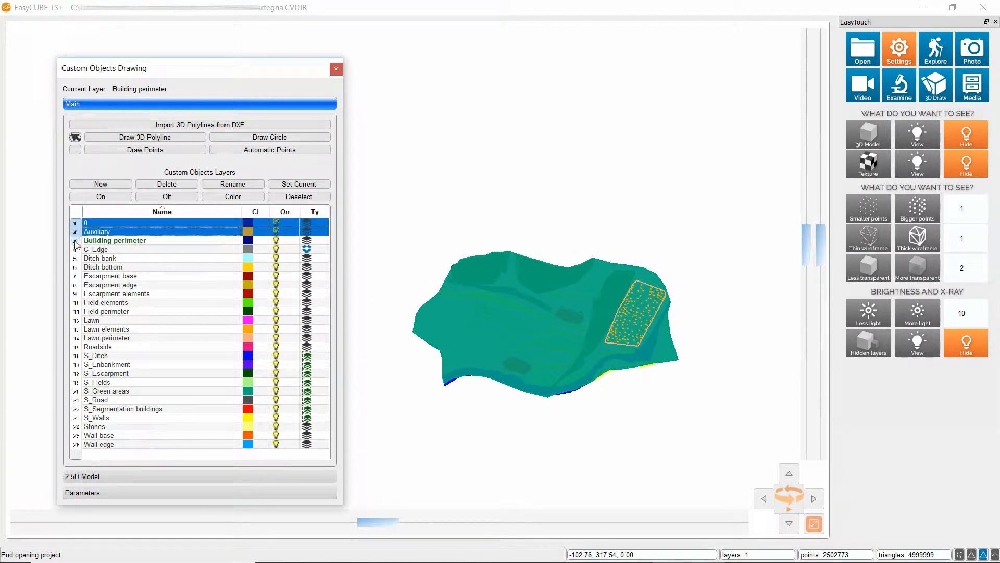
ctrl+click(74, 241)
click(173, 197)
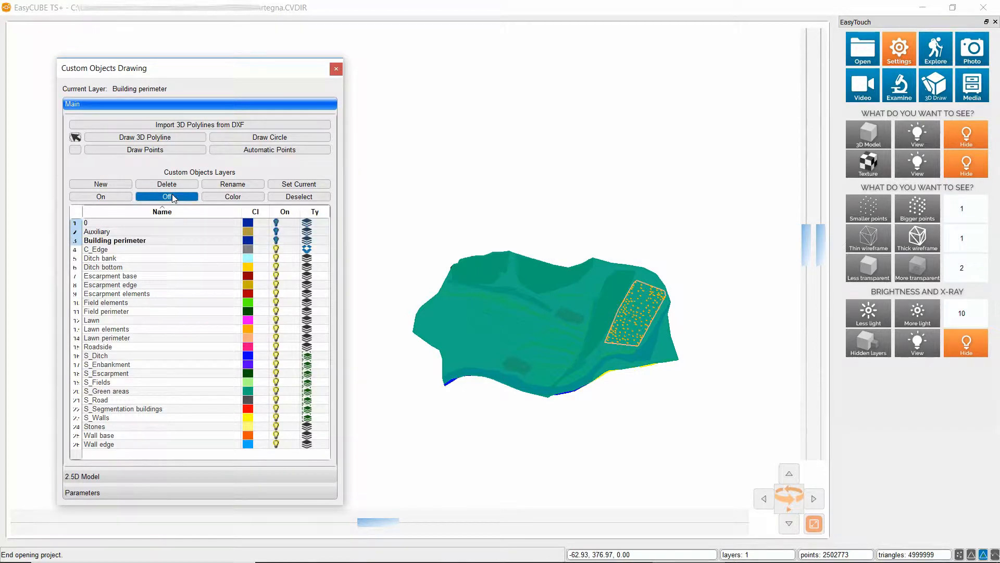
scroll(517, 290, up, 3)
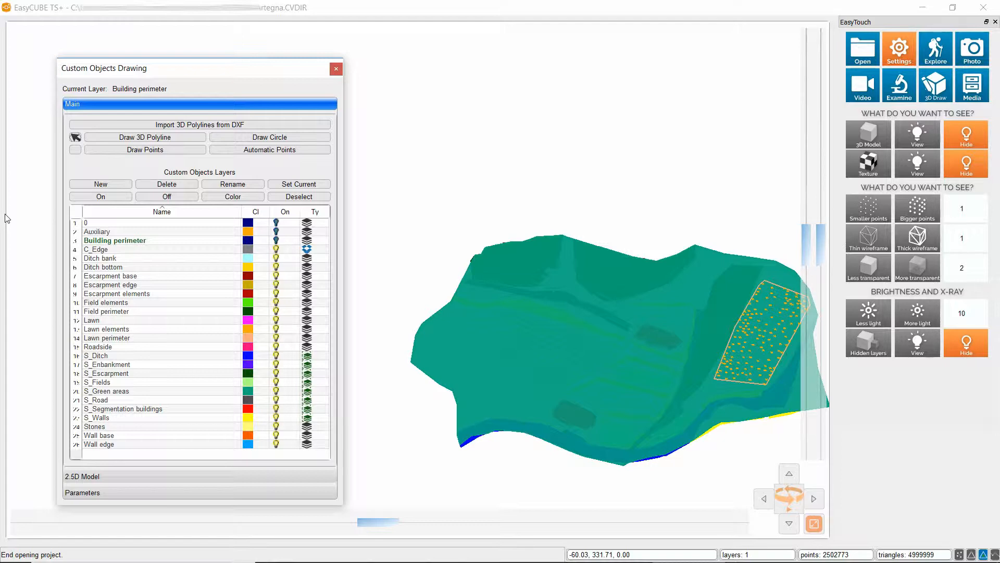
Disable the Compare option and compute the 2.5D model from the visible layers
click(72, 476)
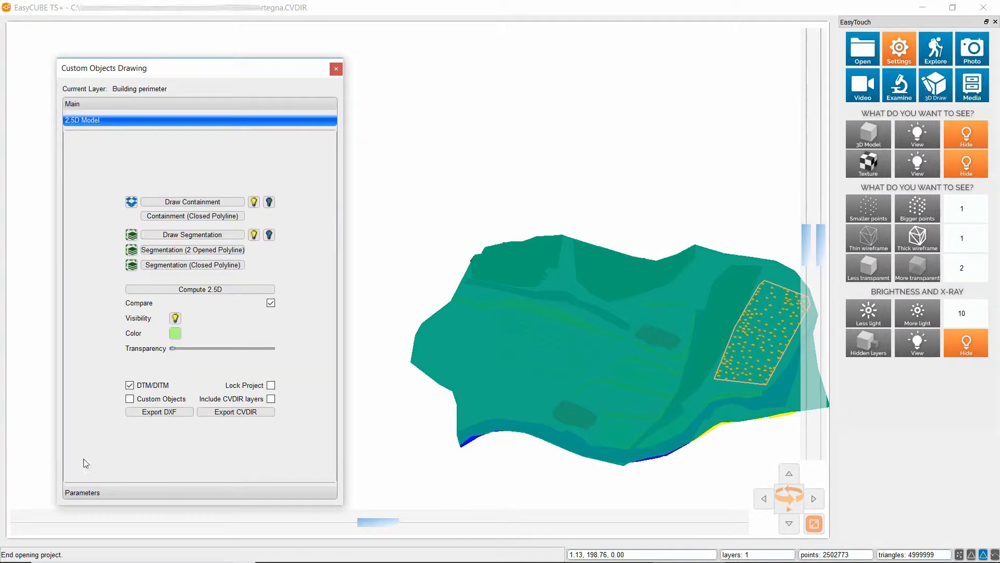
click(271, 303)
click(196, 292)
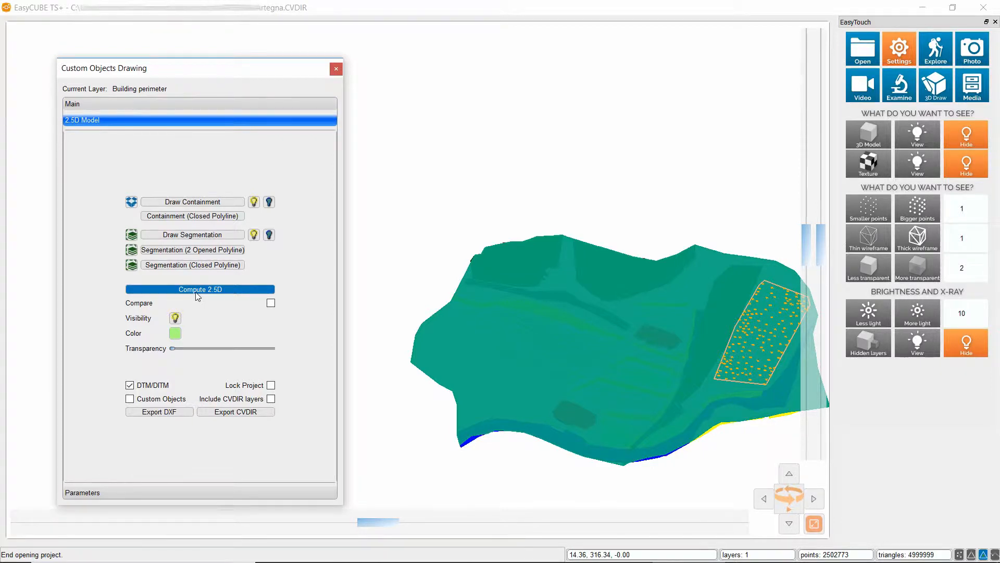
Turn off all custom object layers and switch only the Building perimeter layer back on over the computed mesh
click(94, 105)
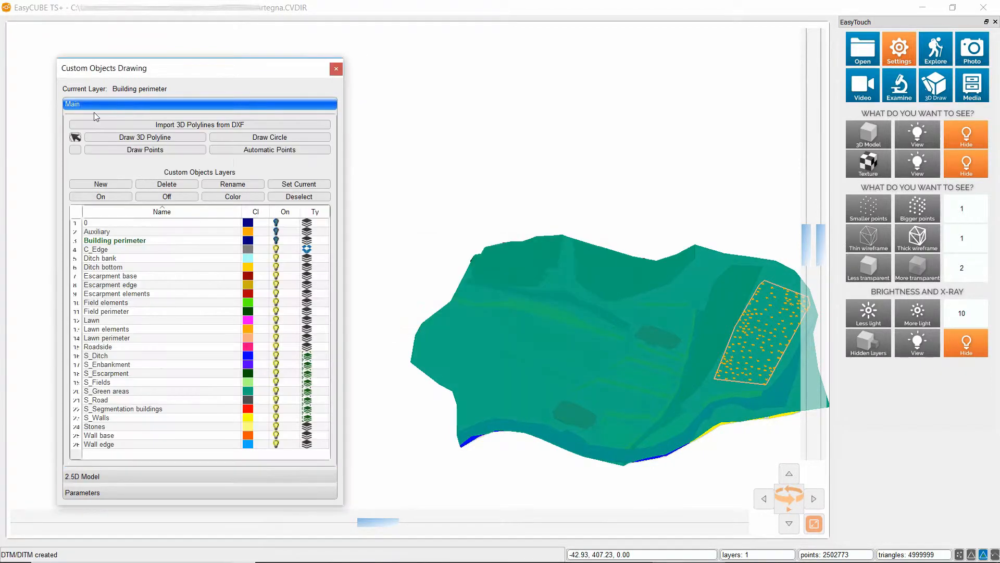
click(76, 214)
click(166, 197)
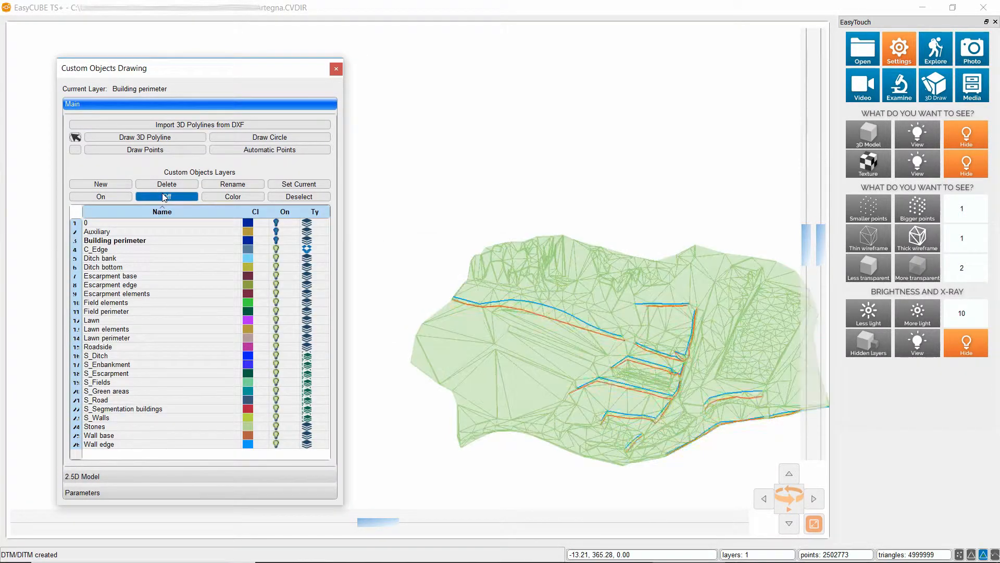
middle_drag(551, 321, 535, 320)
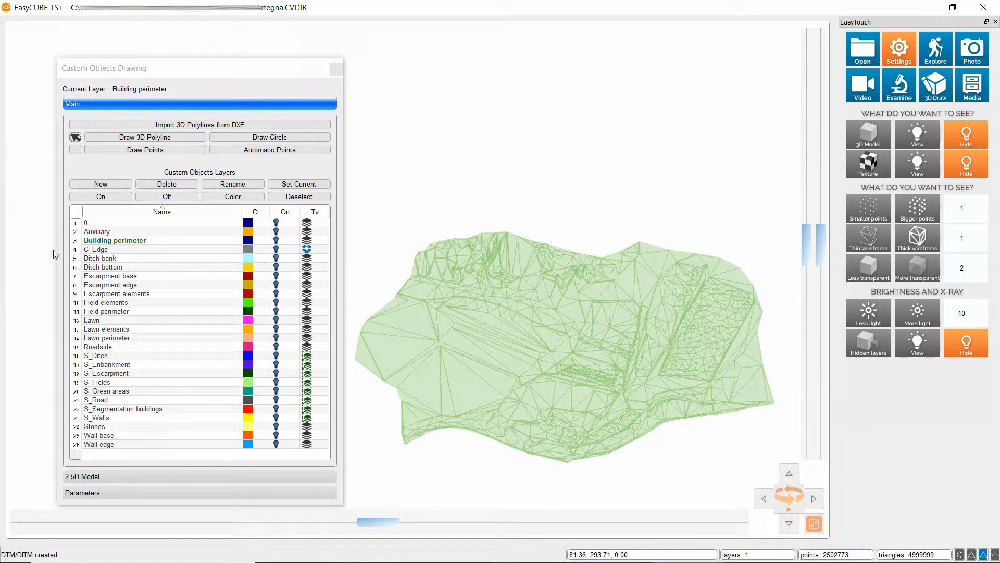
click(110, 240)
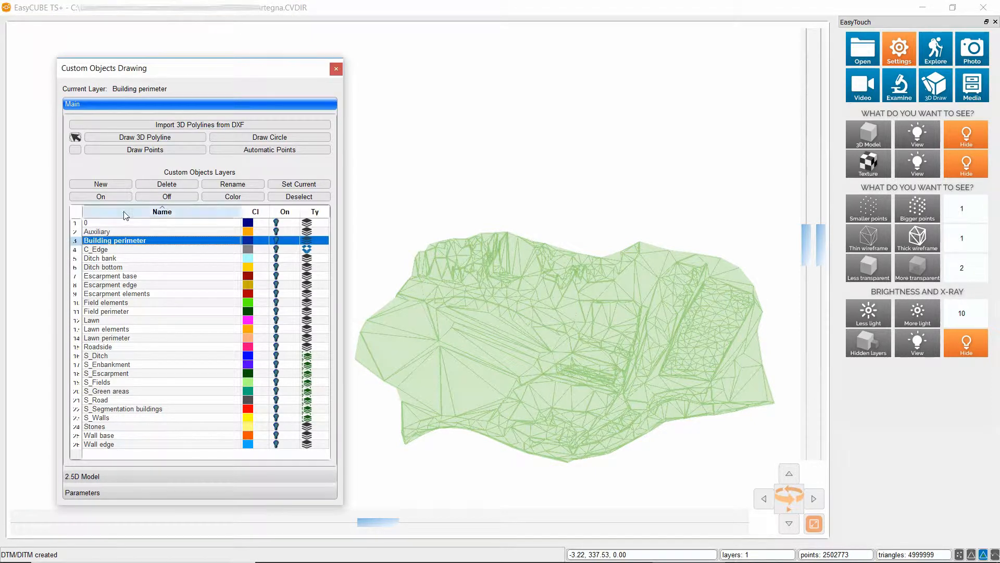
click(125, 198)
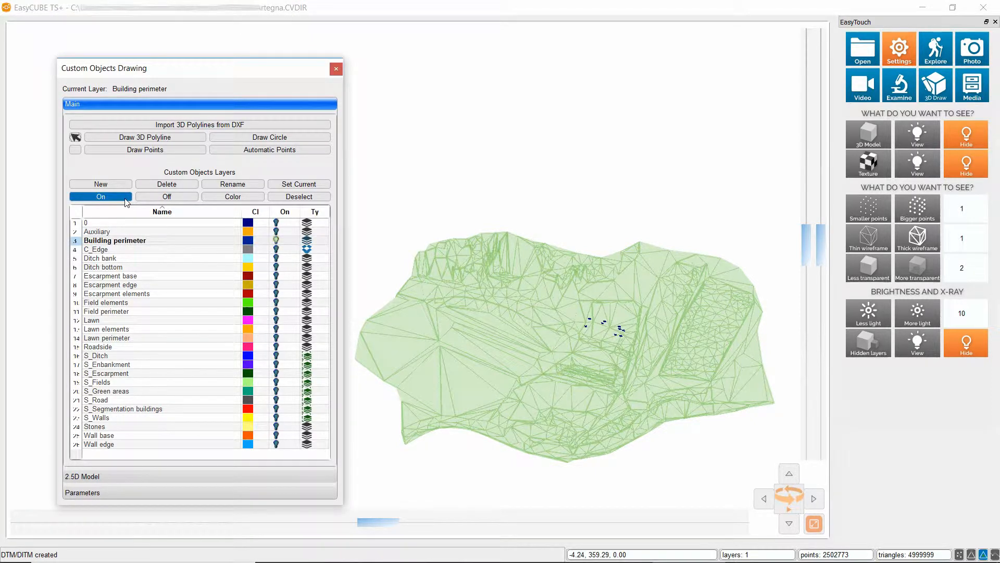
Export the 2.5D model to DXF with DTM/DITM and Custom Objects included, naming the export ExportationDXF
click(107, 477)
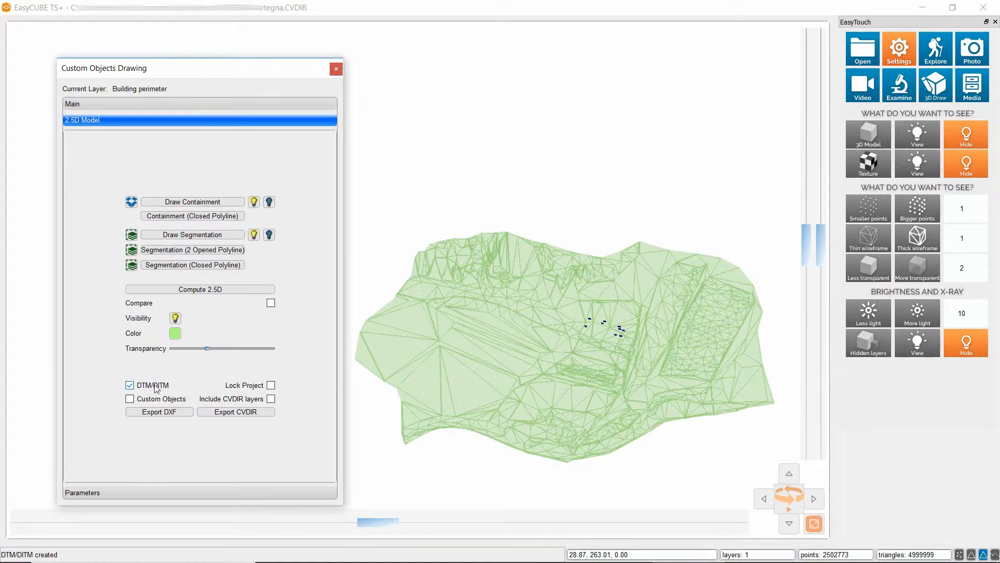
click(132, 401)
click(160, 415)
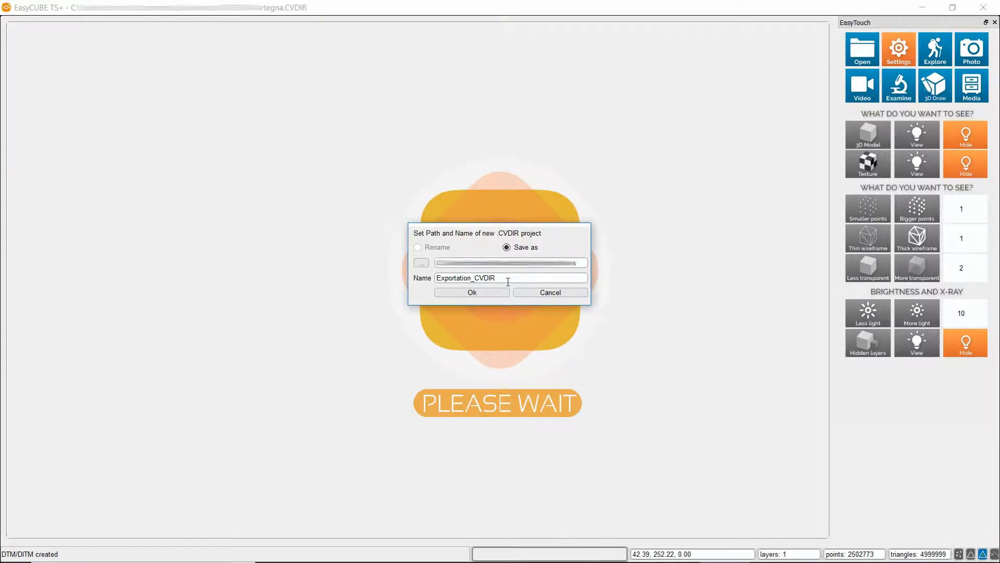
click(499, 281)
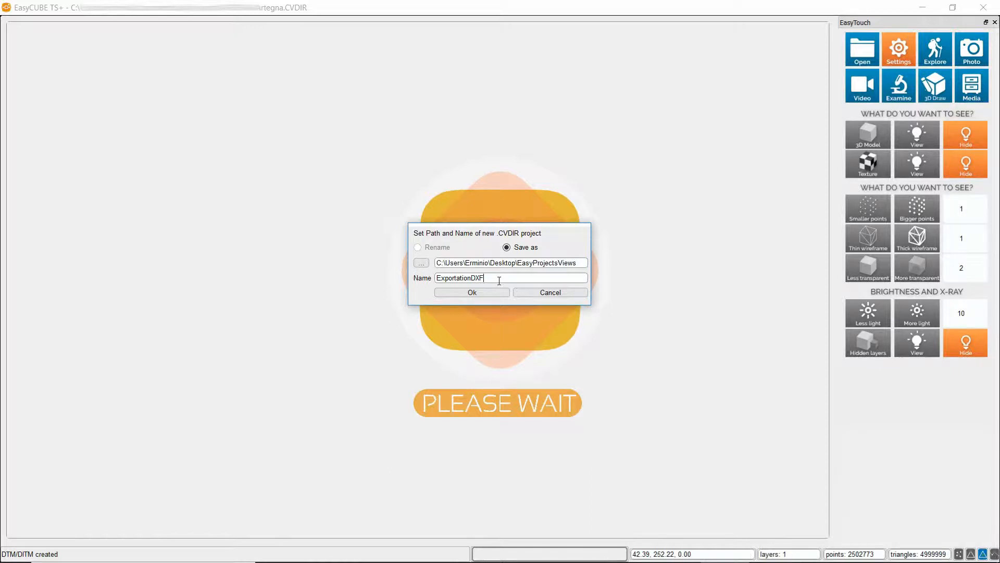
click(474, 294)
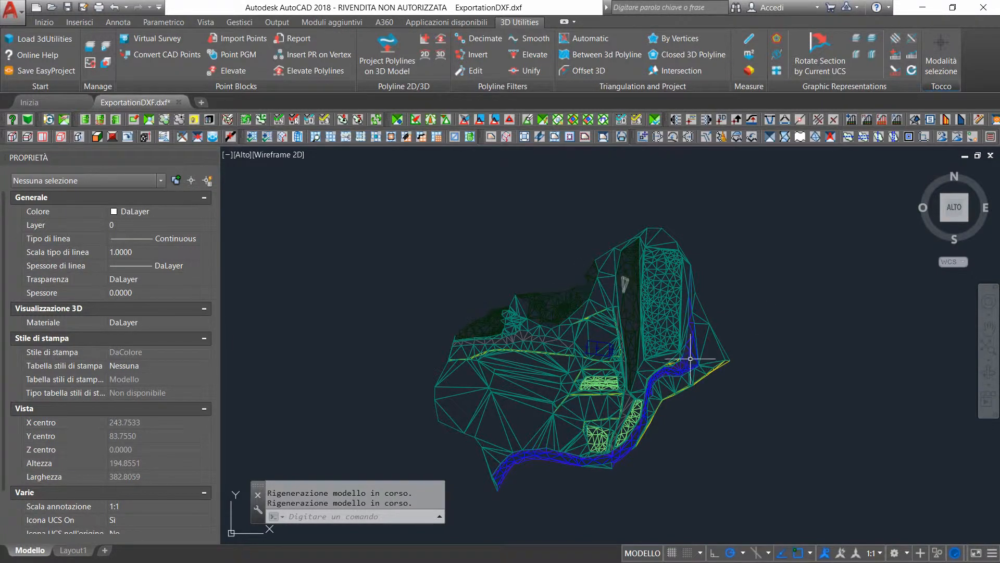
In AutoCAD, with ExportationDXF.dxf open, change the BUILDING_PERIMETER layer colour to index 131
scroll(580, 358, up, 6)
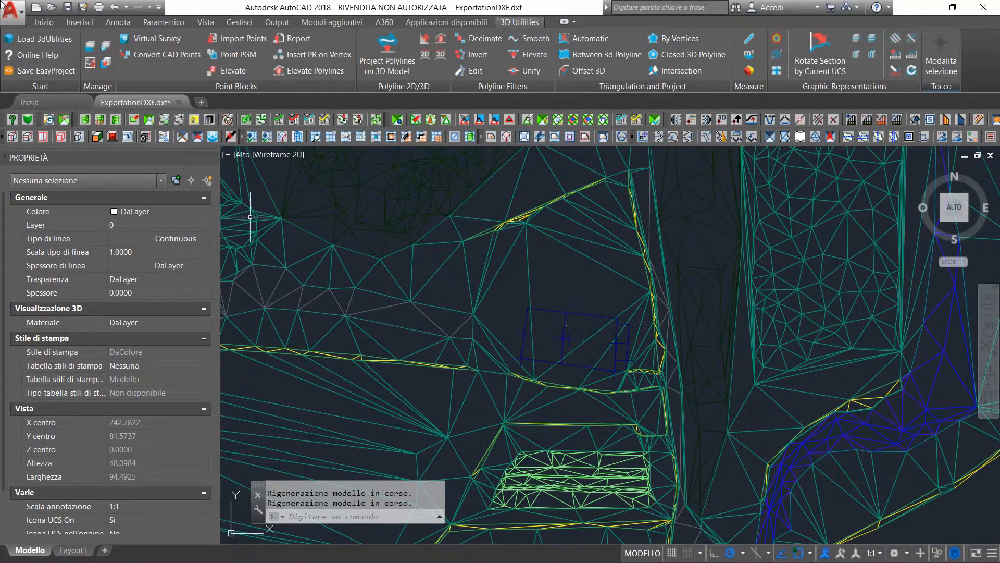
click(44, 23)
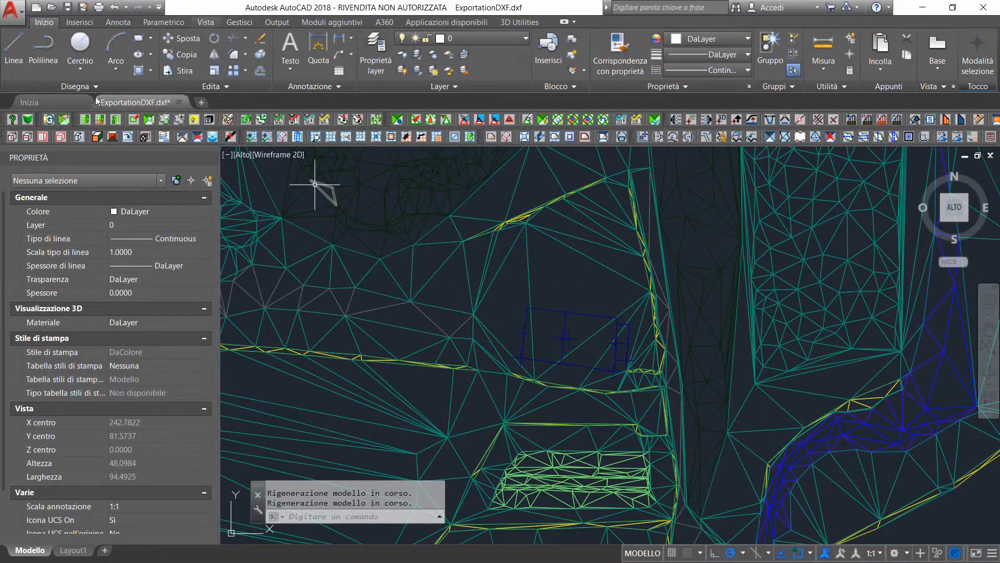
click(481, 43)
click(442, 69)
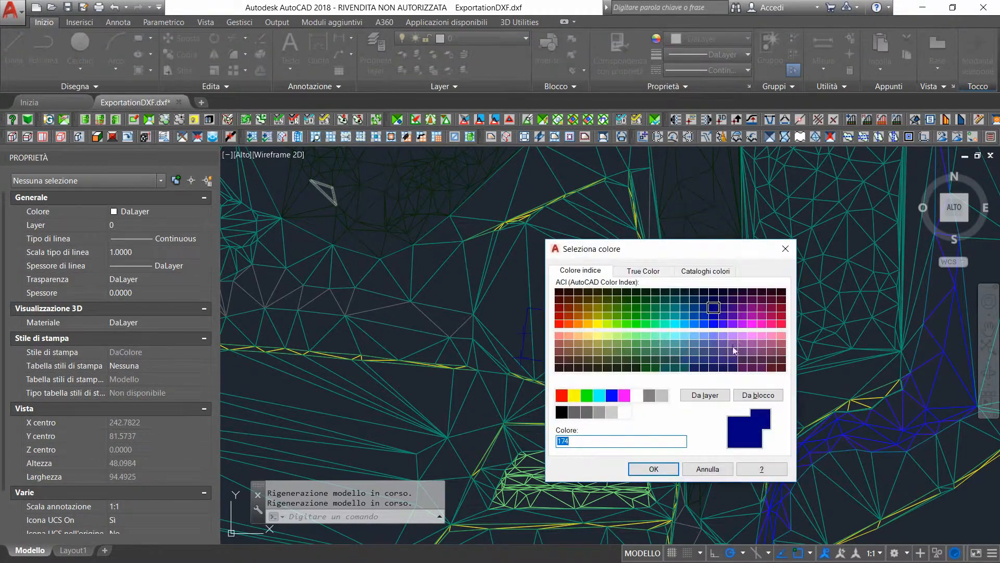
click(675, 335)
click(669, 467)
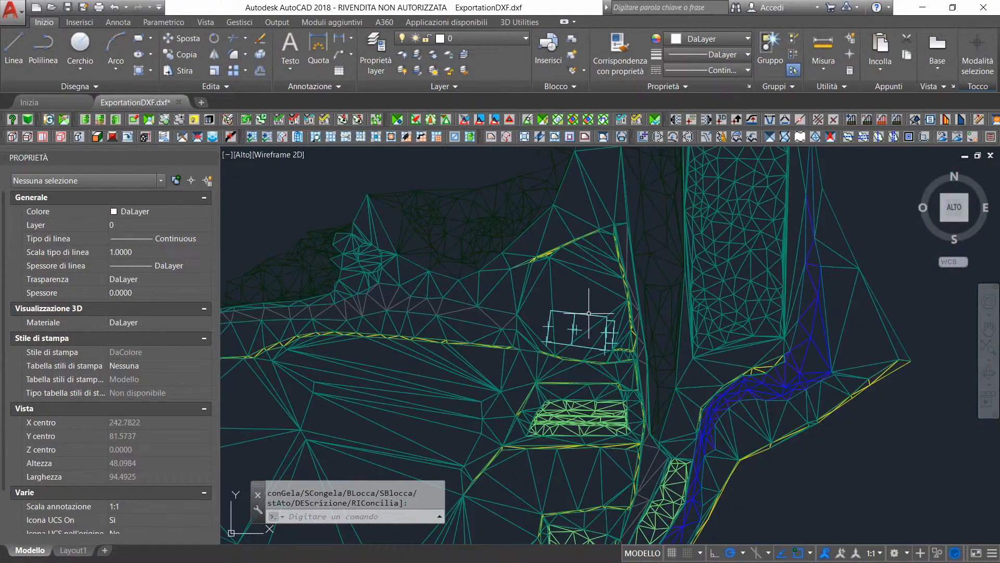
scroll(589, 315, down, 2)
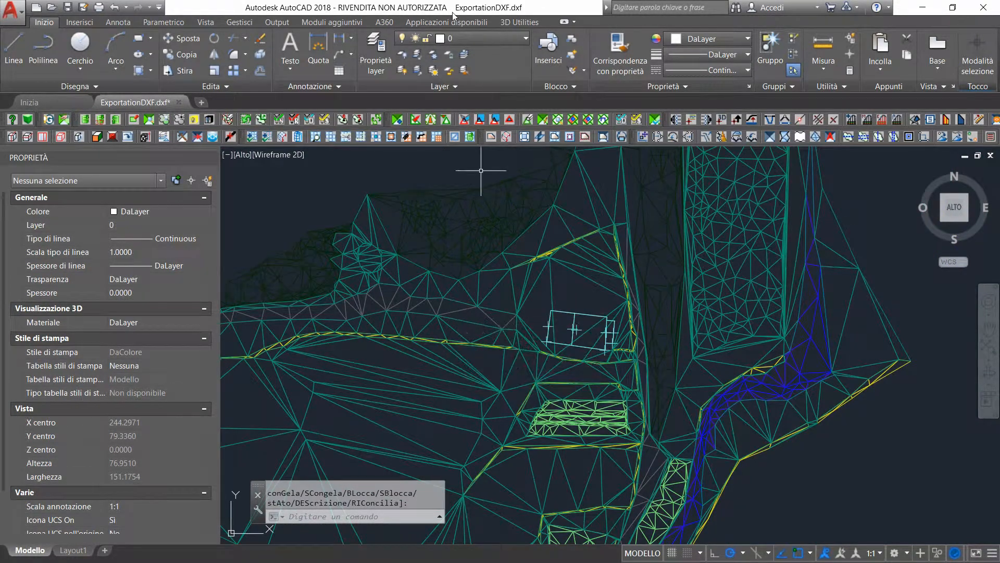
Using 3D Utilities group layer management, assign layers MM_DITCH through MM_WALLS to the MM group and BUILDING_PERIMETER to the OTHER group
click(505, 22)
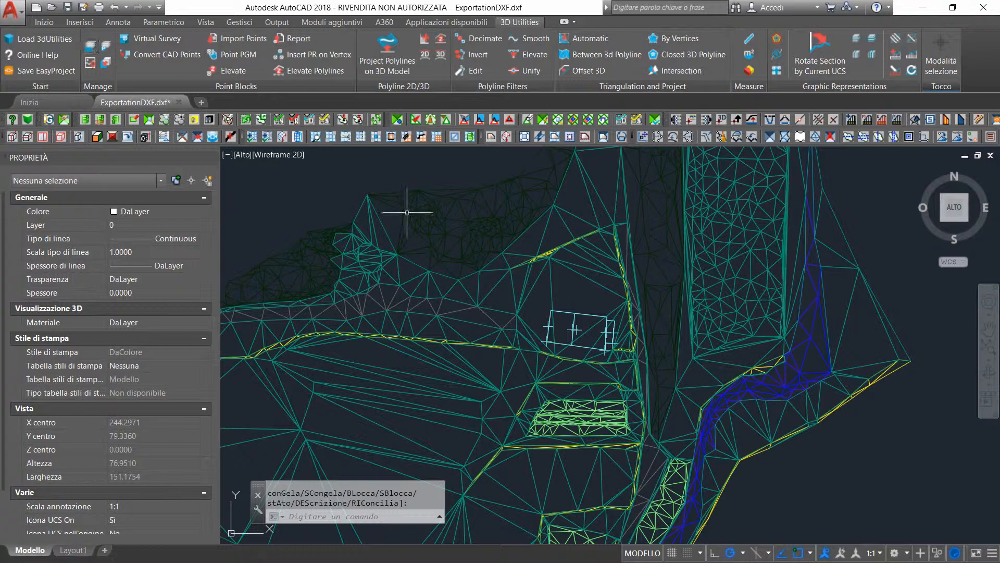
click(89, 47)
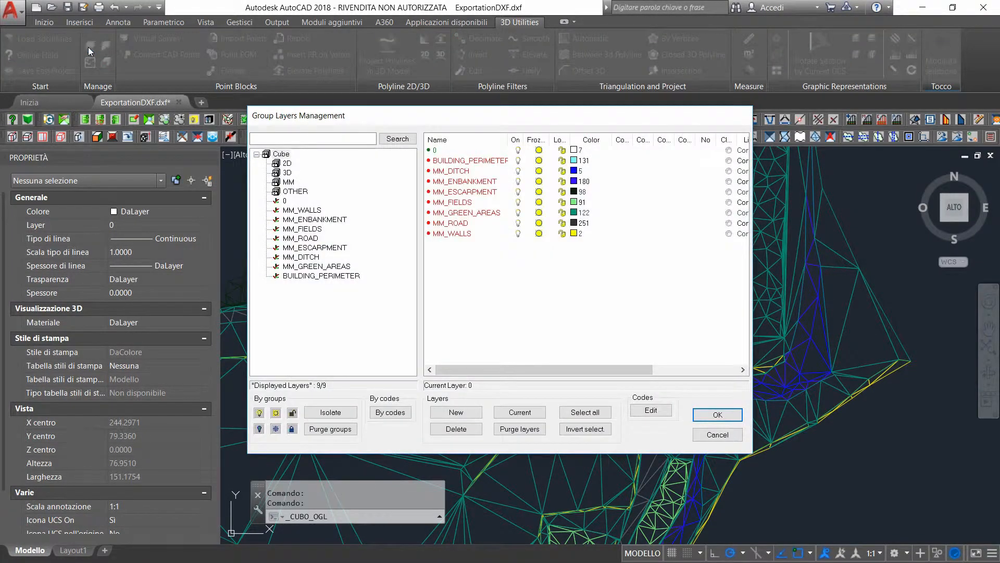
click(464, 172)
shift+click(466, 234)
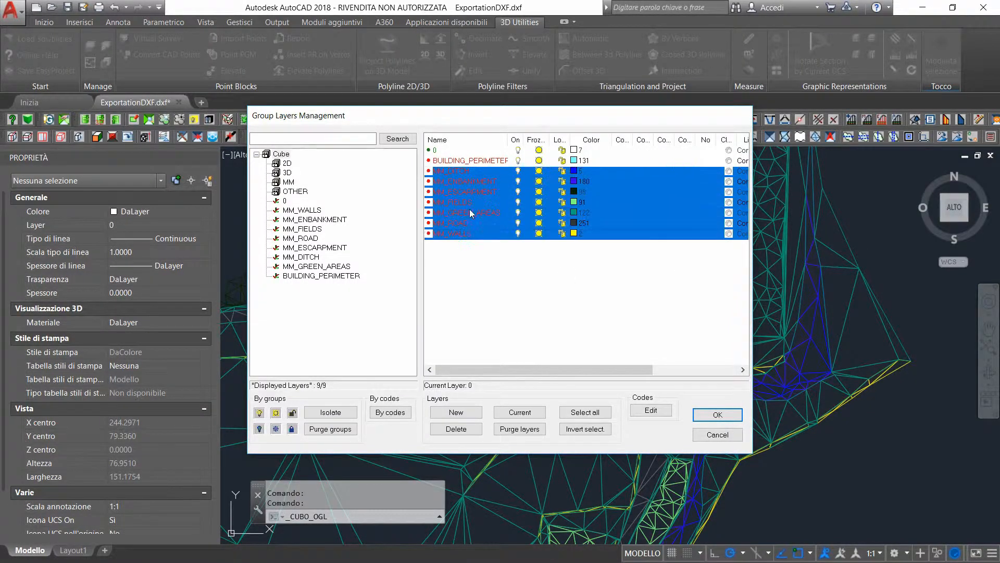
click(282, 182)
click(483, 162)
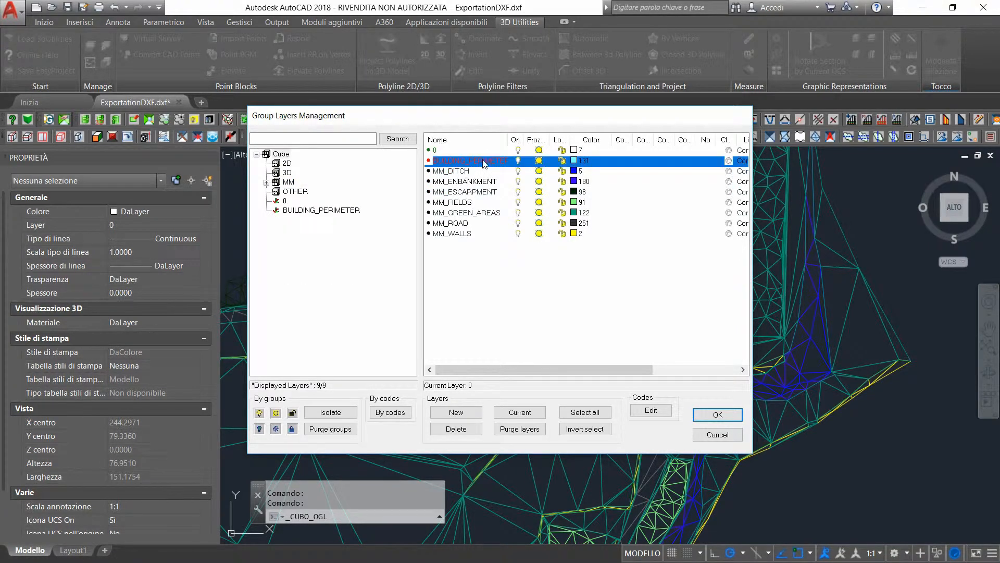
drag(457, 160, 306, 191)
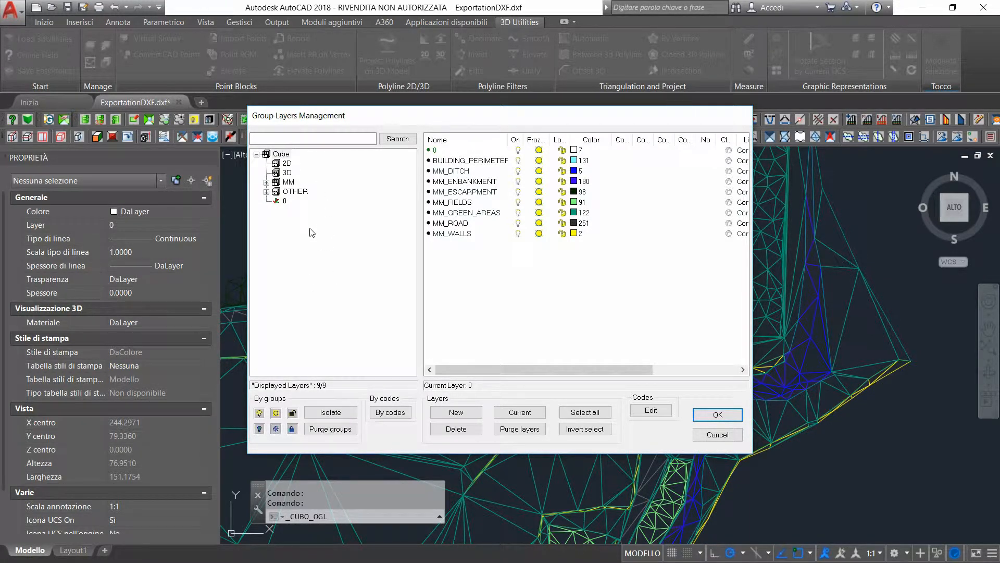
Turn off all layers in the MM group and apply the change to the drawing
click(290, 182)
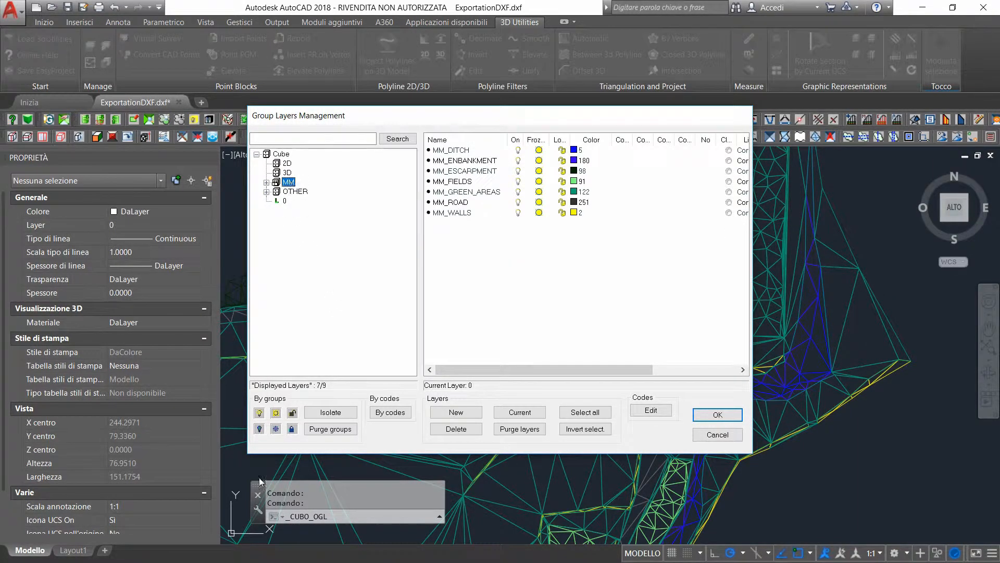
click(259, 429)
click(714, 414)
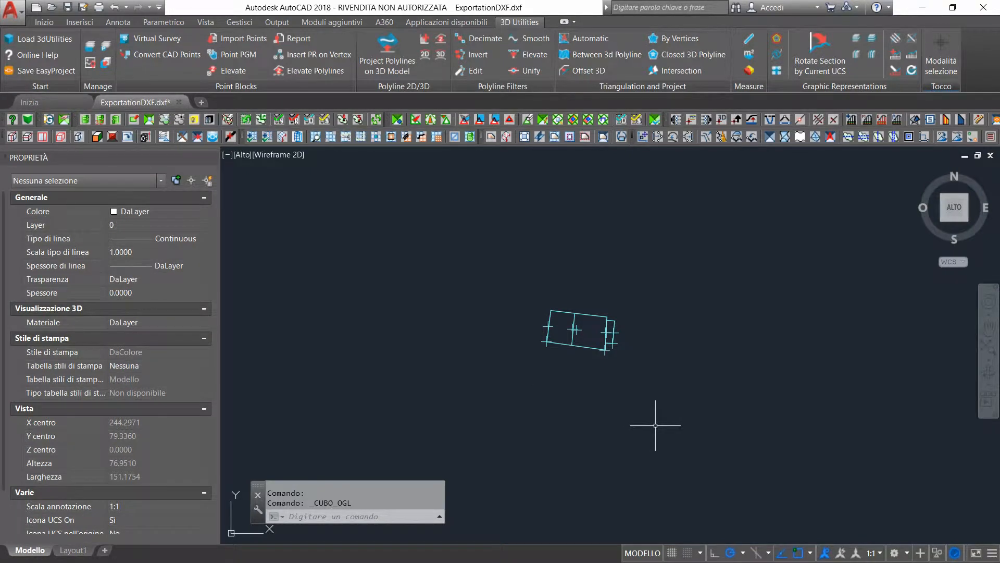
Set the colour of the three points at the southern corners of the building sections to Rosso
scroll(606, 360, up, 6)
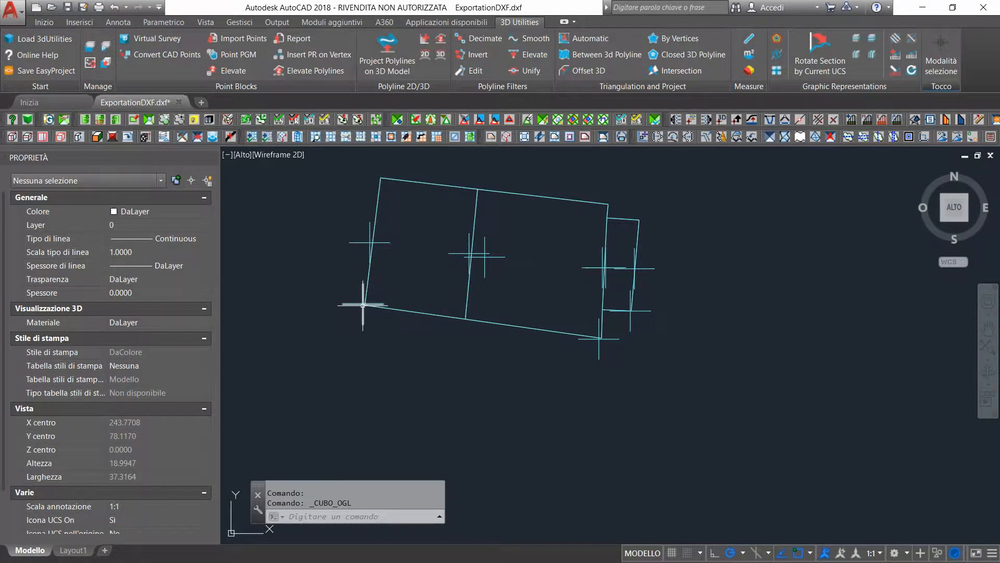
click(363, 305)
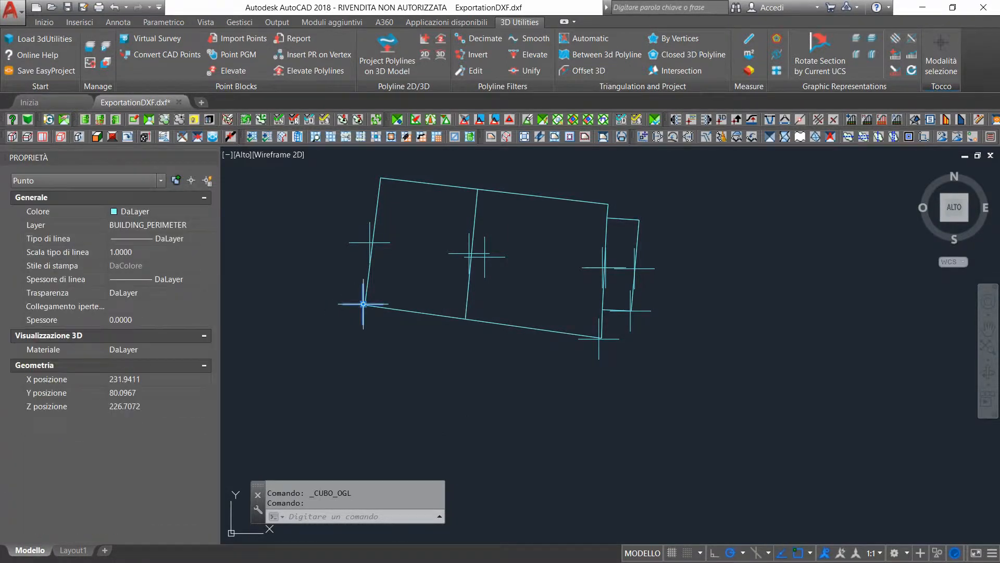
click(600, 338)
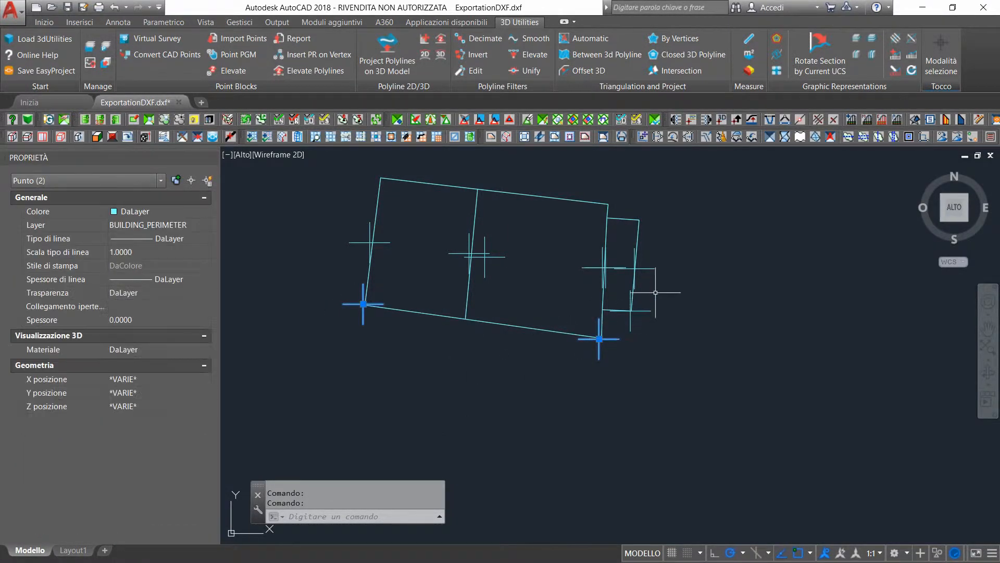
click(631, 310)
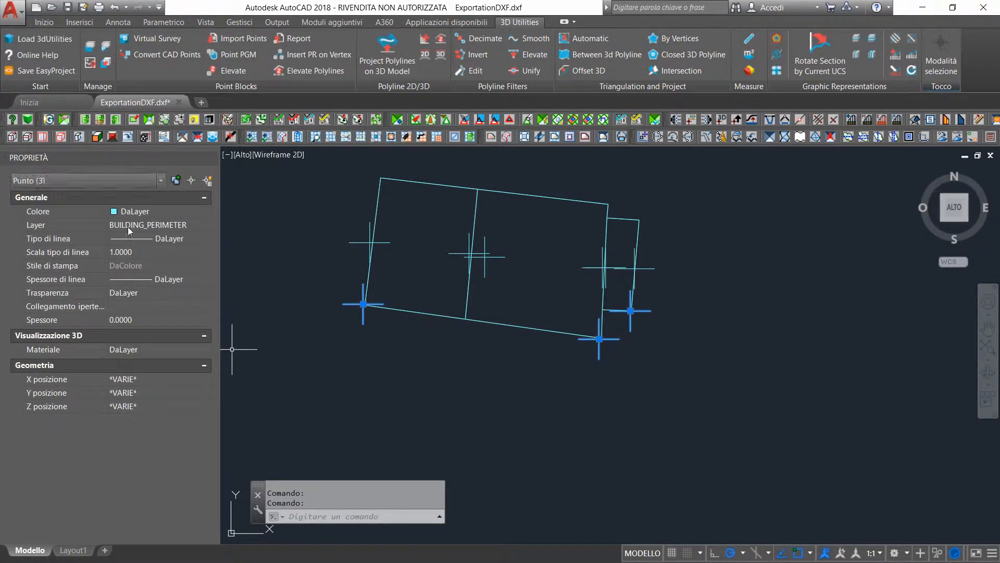
click(171, 213)
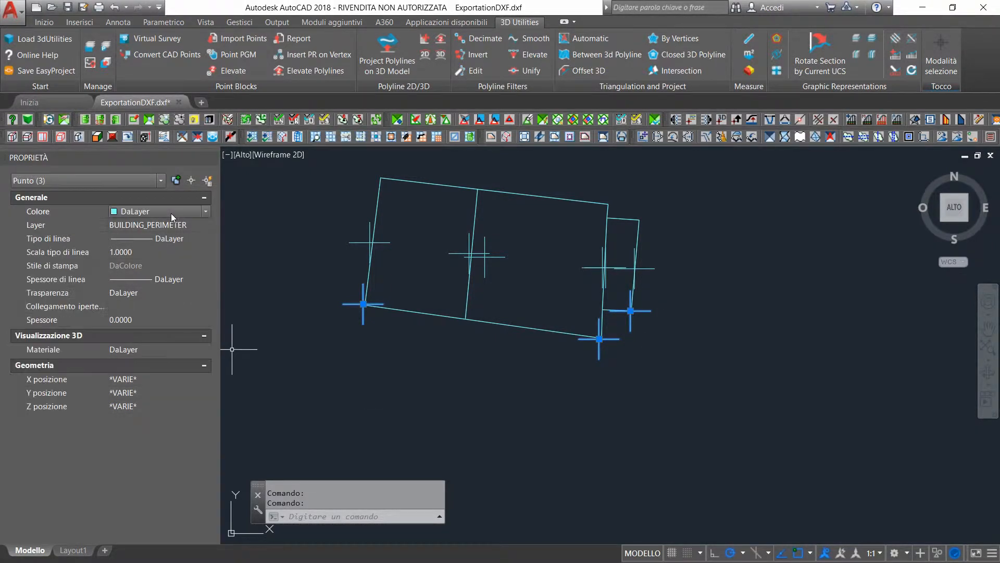
click(205, 213)
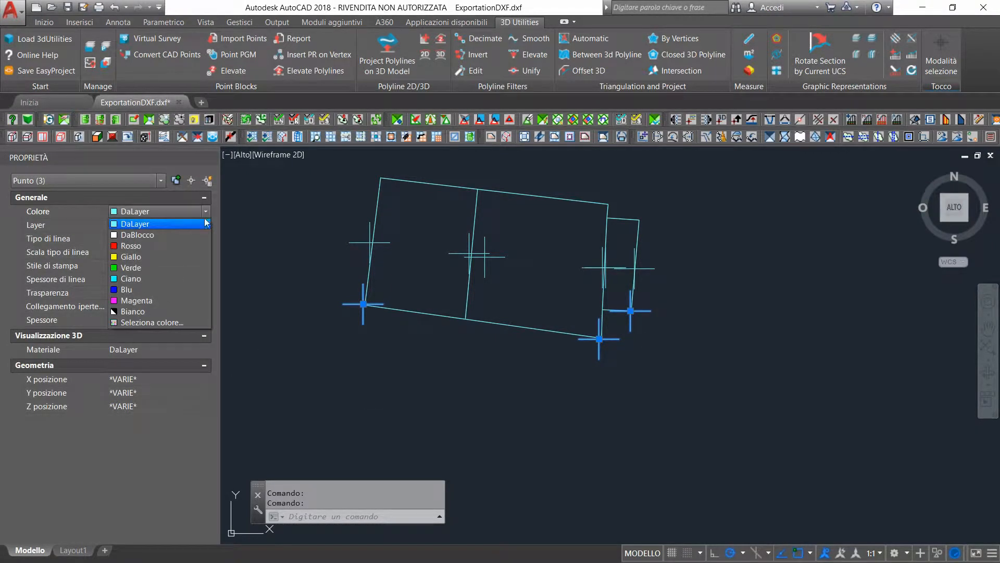
click(130, 245)
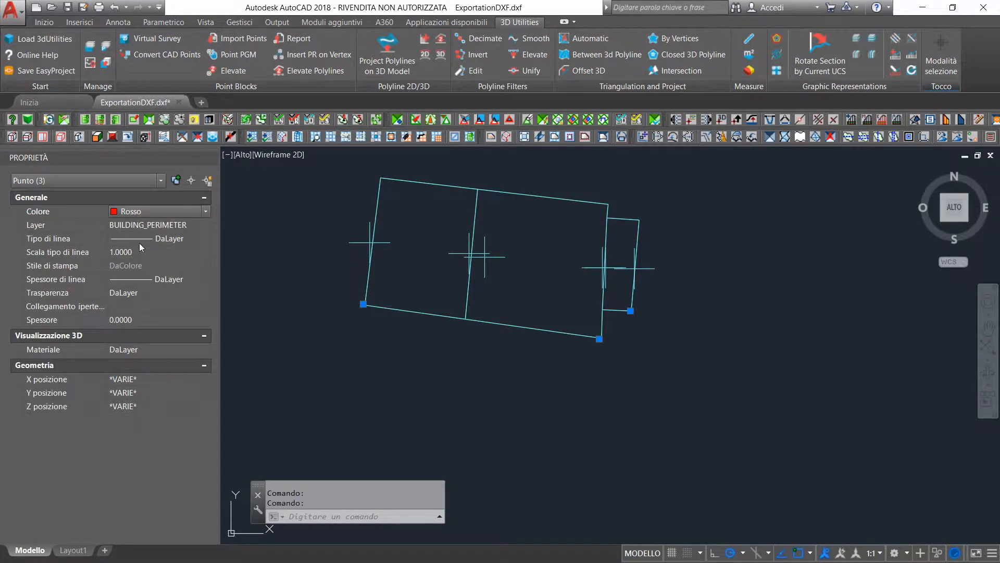
key(Escape)
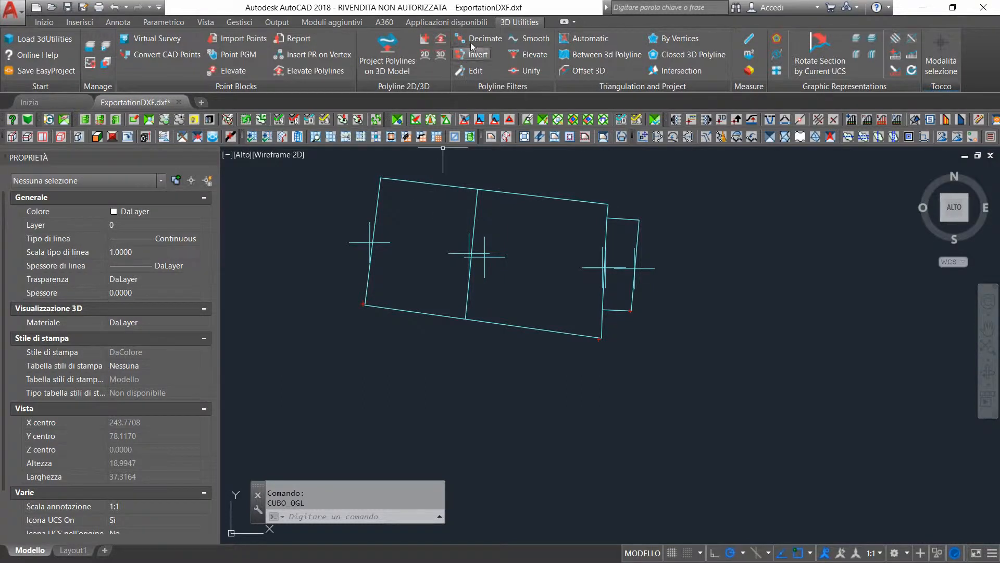
Approximate the three building section outlines as planar polylines from 3D, using the Zero Elevation option
click(437, 43)
click(432, 182)
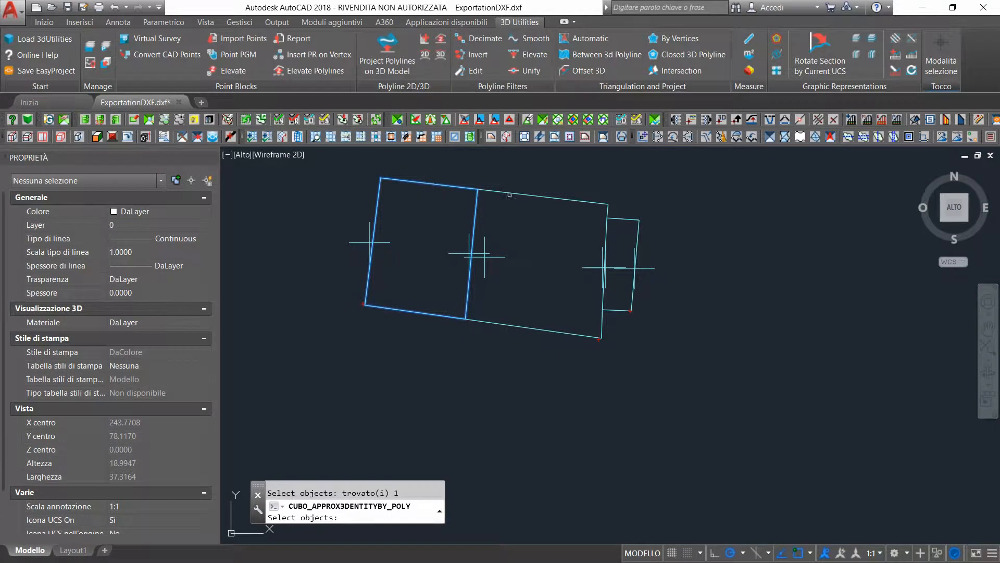
click(509, 194)
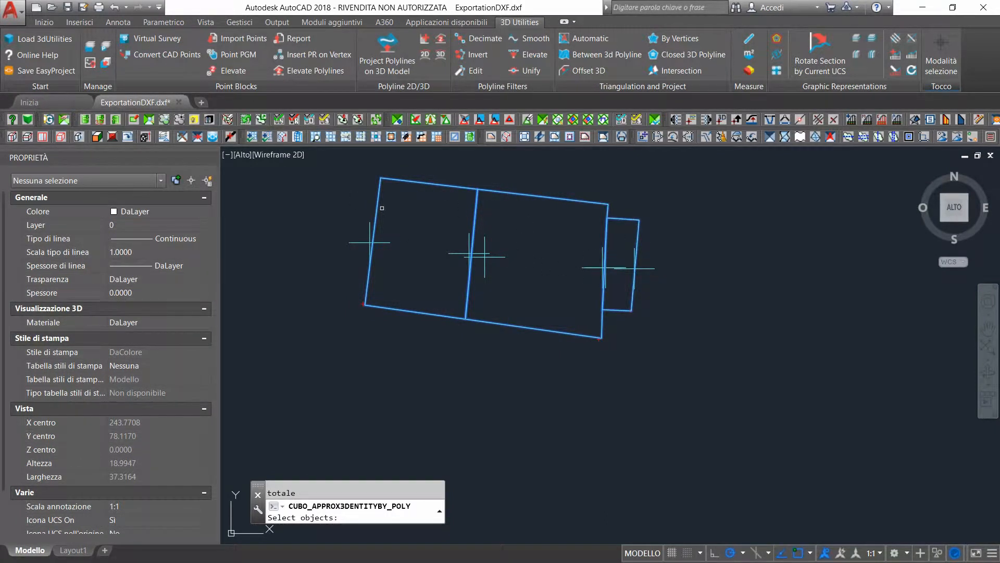
key(Return)
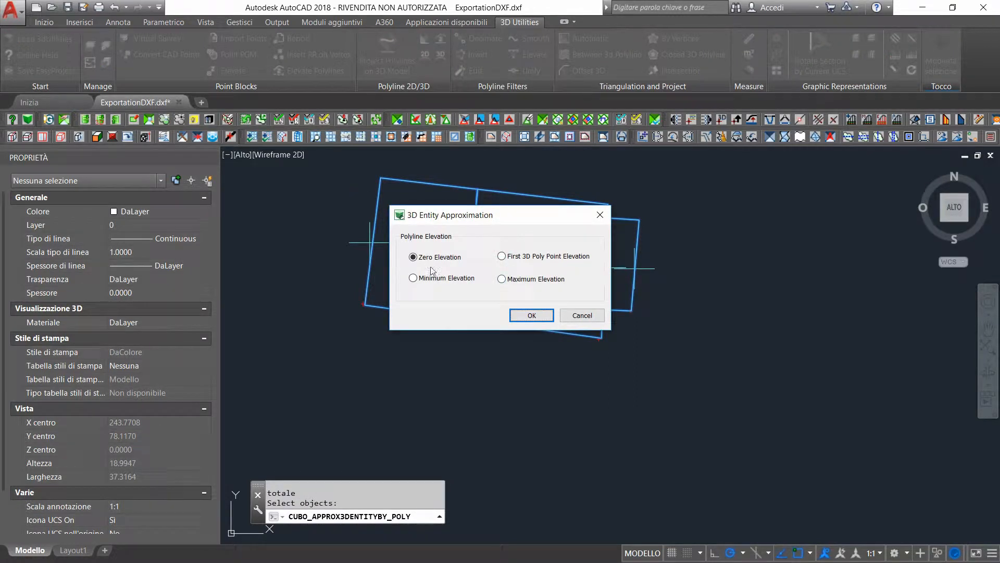
click(531, 315)
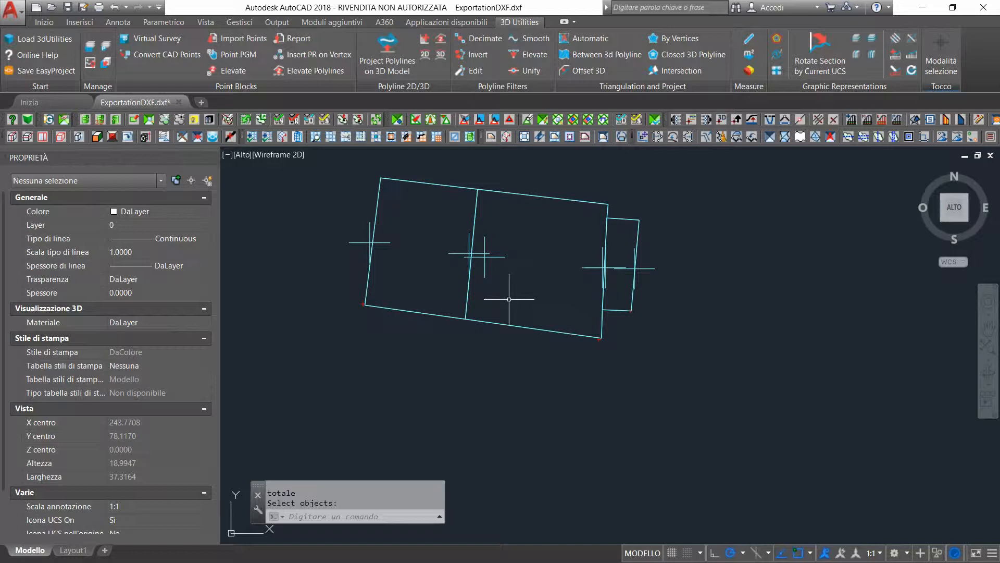
Move the western section polyline by its ECS to the red point at its southwest corner
click(421, 39)
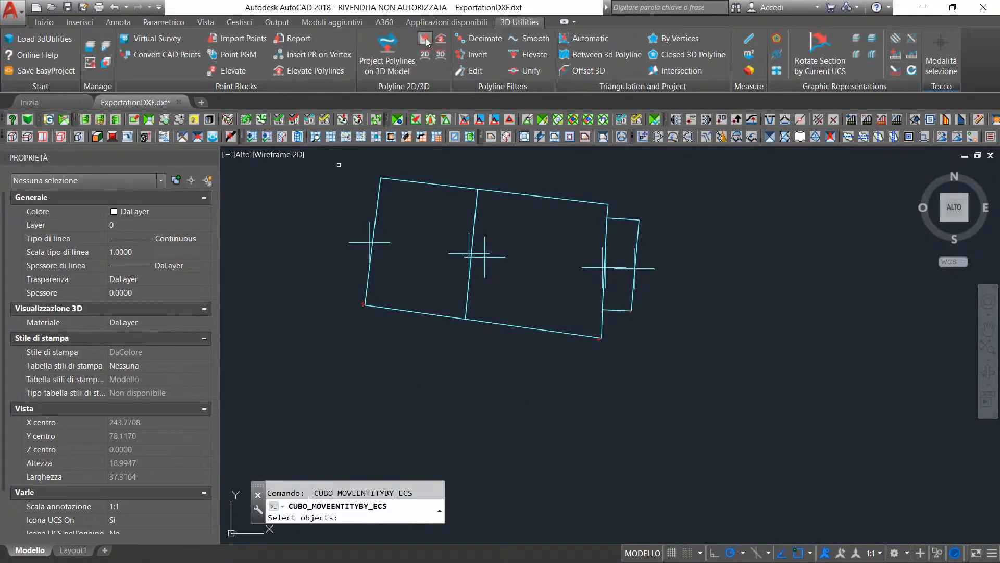
click(407, 311)
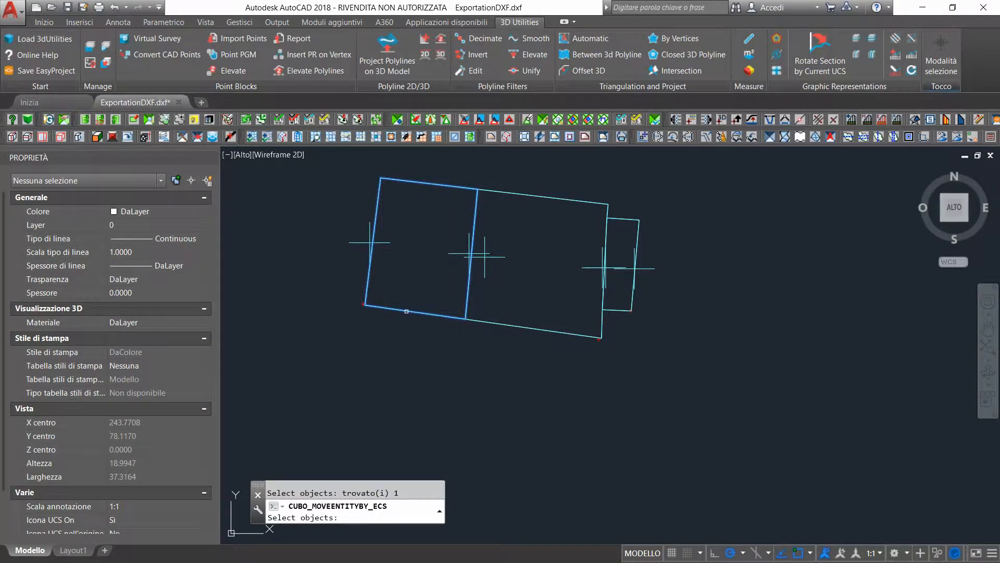
key(Return)
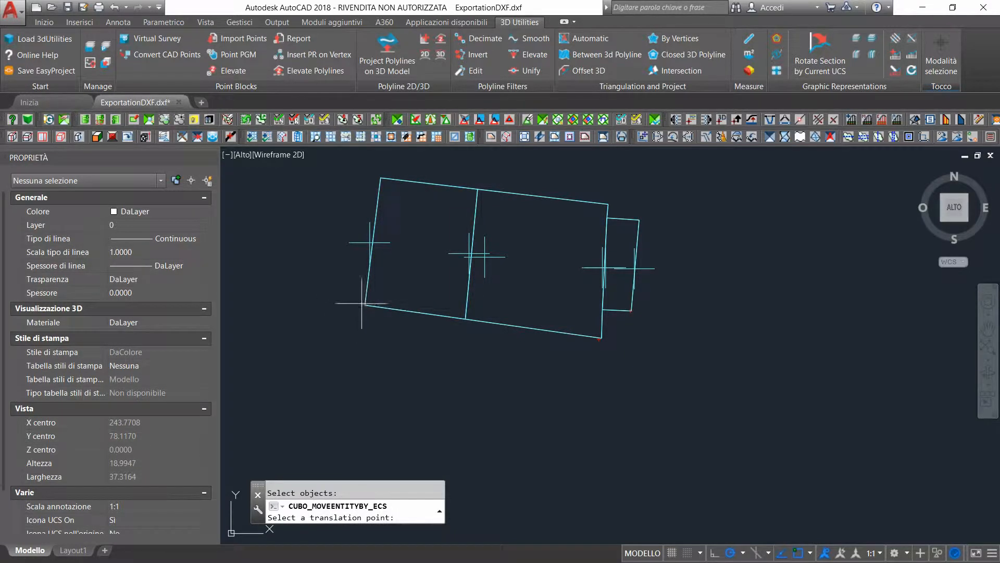
scroll(364, 304, up, 8)
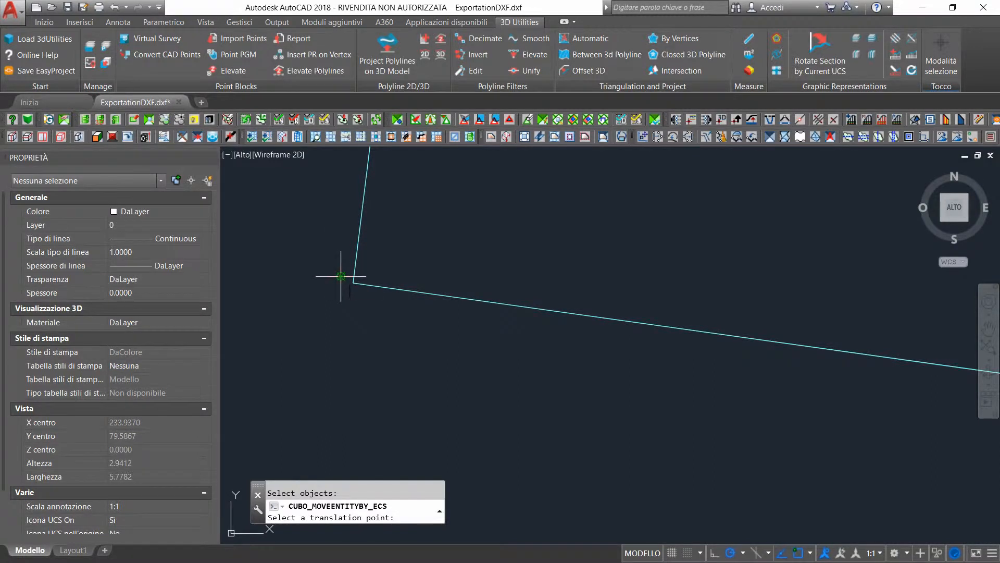
click(340, 276)
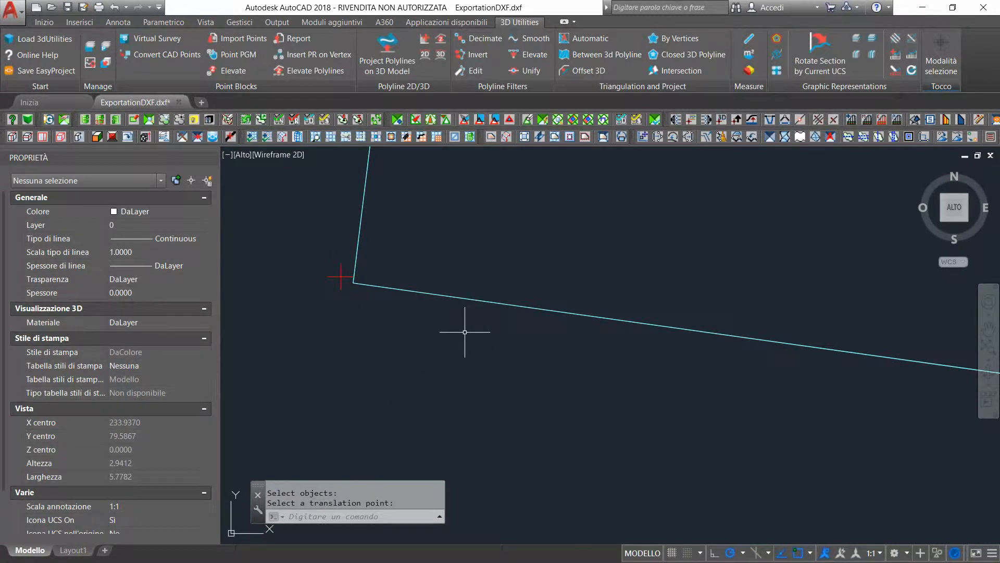
Move the middle section polyline by its ECS to the red point at its southeast corner
key(Return)
scroll(809, 308, down, 3)
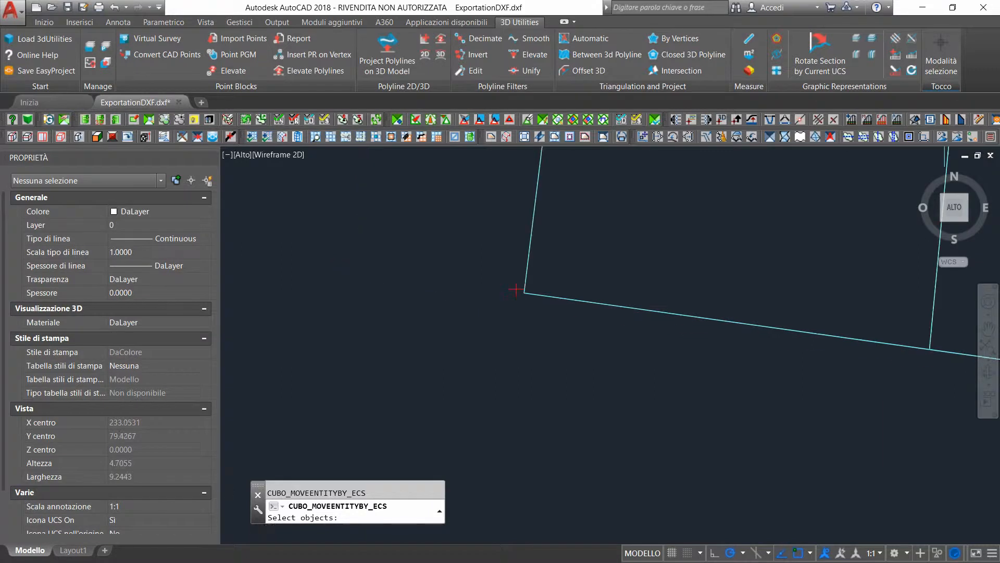
scroll(809, 308, down, 4)
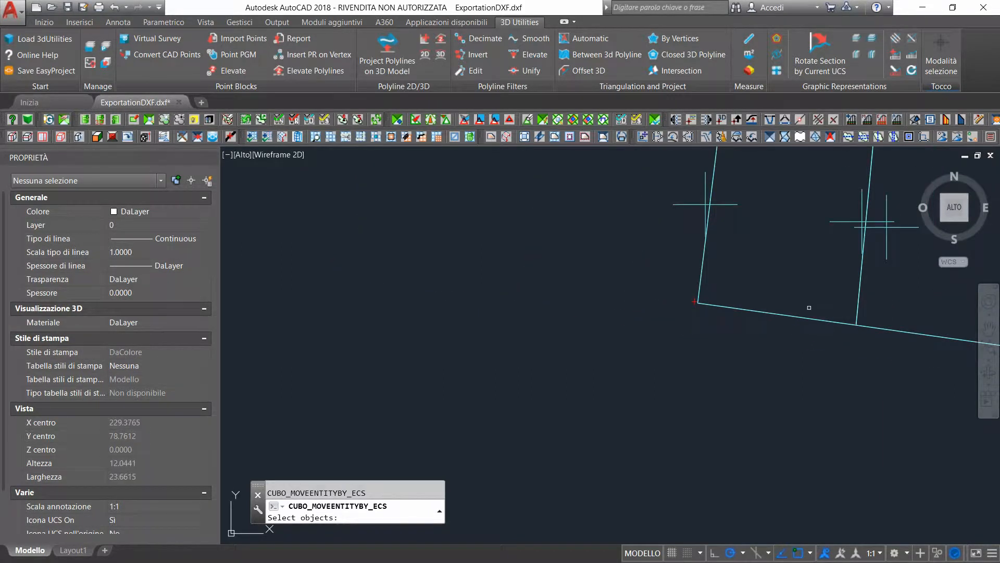
scroll(876, 315, up, 4)
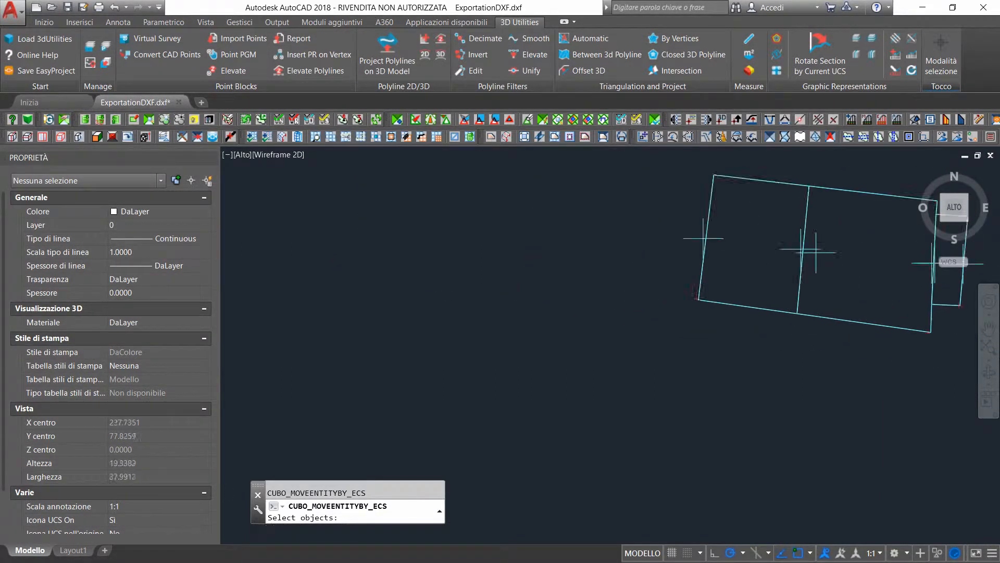
click(866, 336)
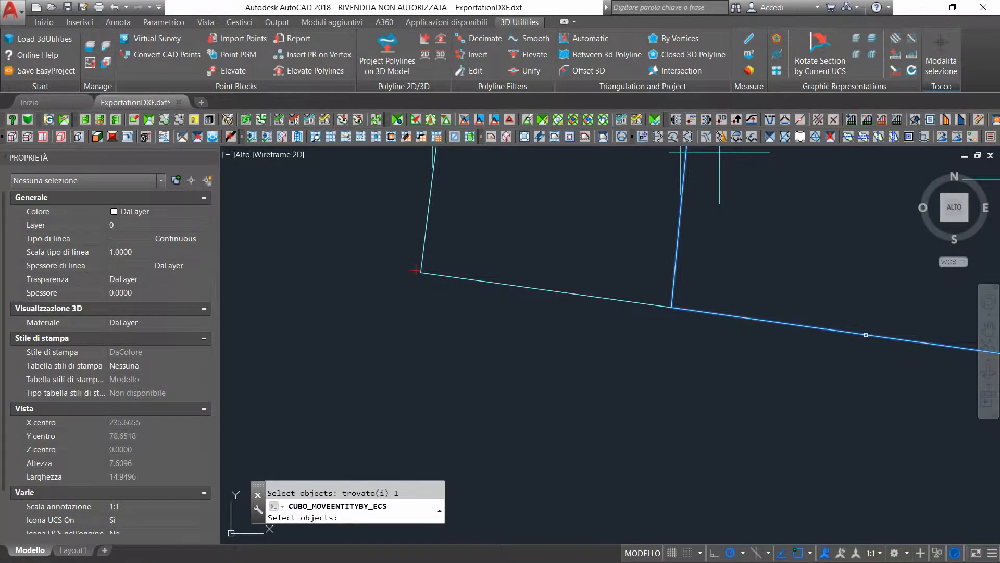
scroll(866, 336, down, 4)
key(Return)
scroll(907, 355, up, 5)
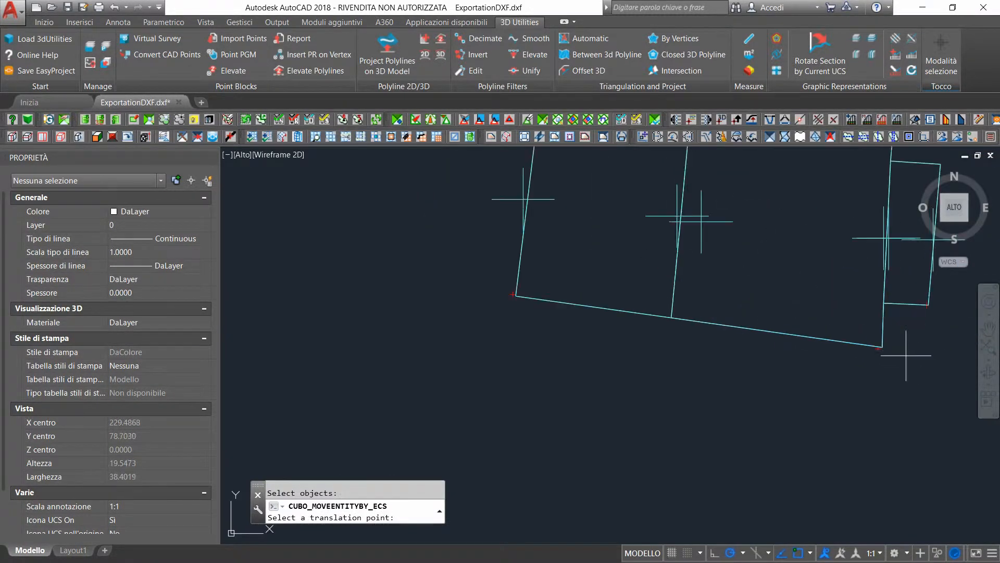
click(829, 338)
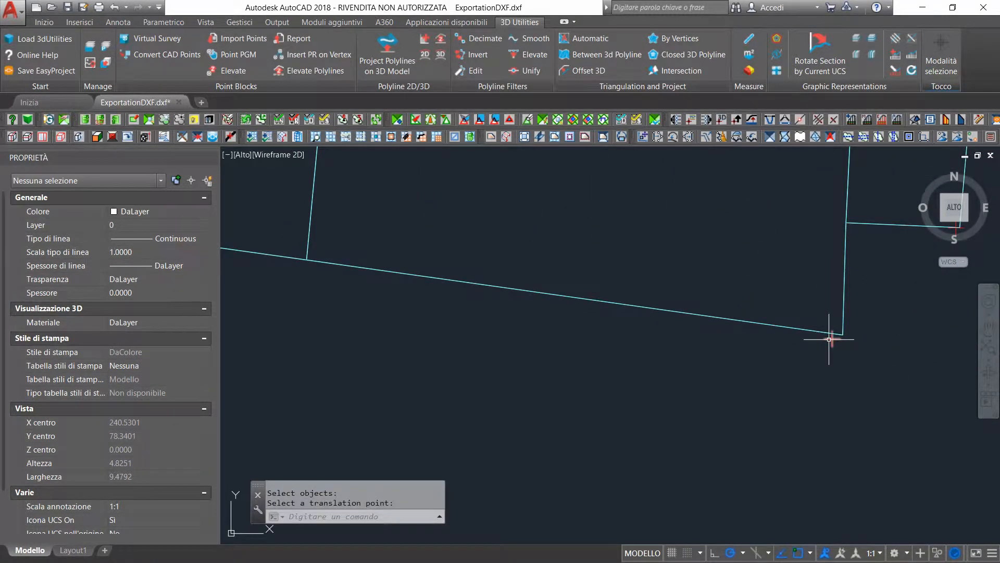
Move the small eastern section polyline by its ECS to the red point at its southeast corner
key(Return)
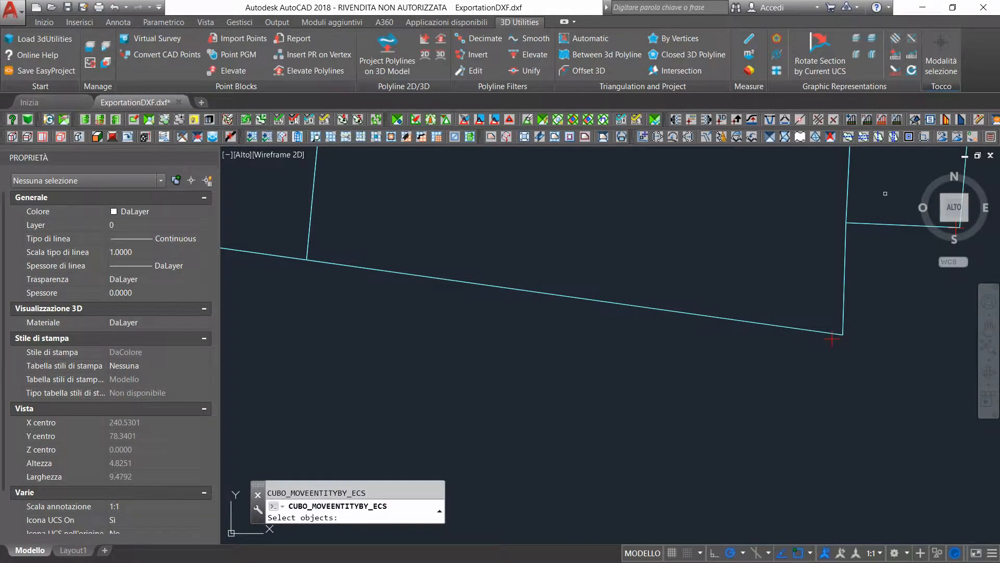
click(884, 225)
key(Return)
scroll(918, 297, down, 4)
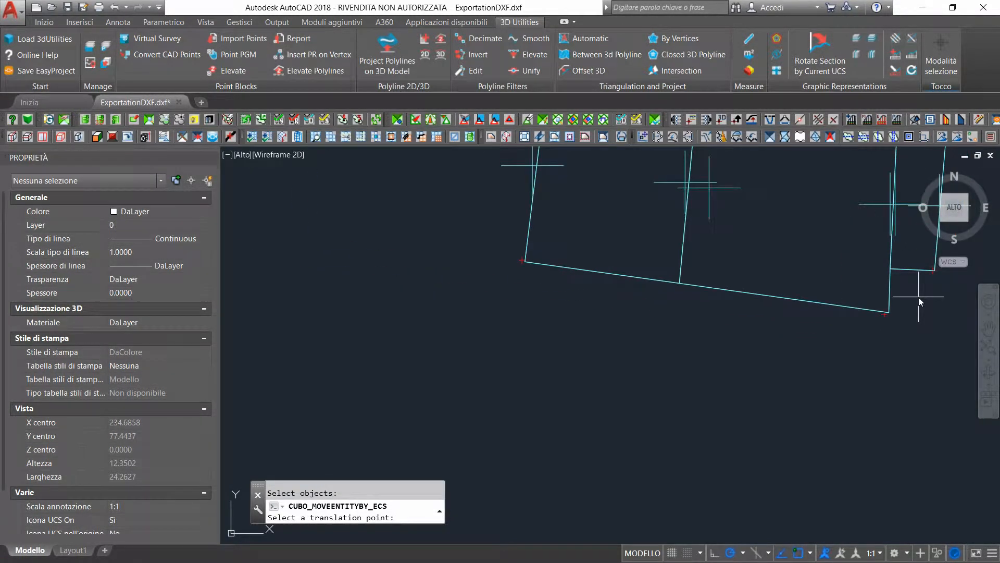
scroll(938, 270, up, 6)
click(876, 263)
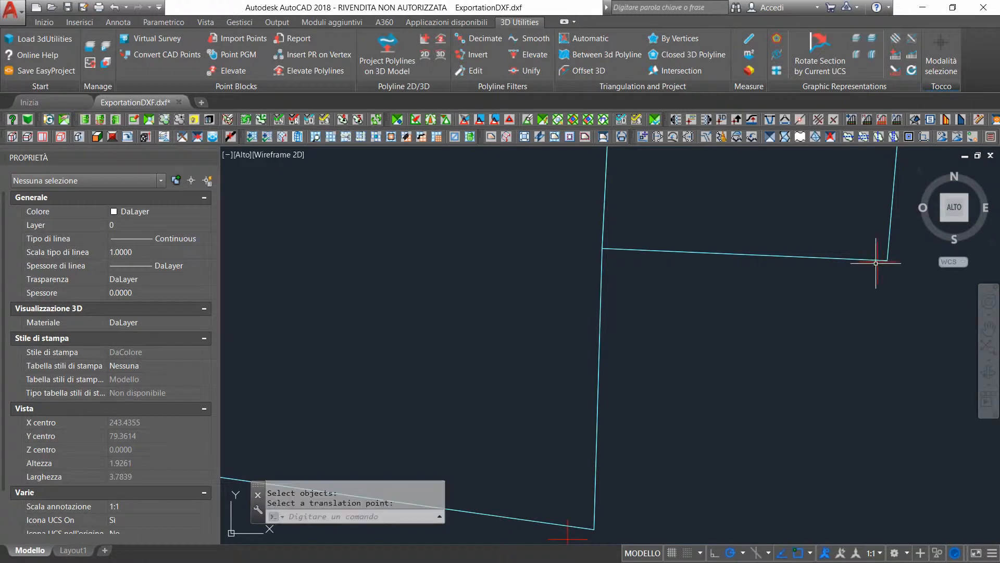
key(Return)
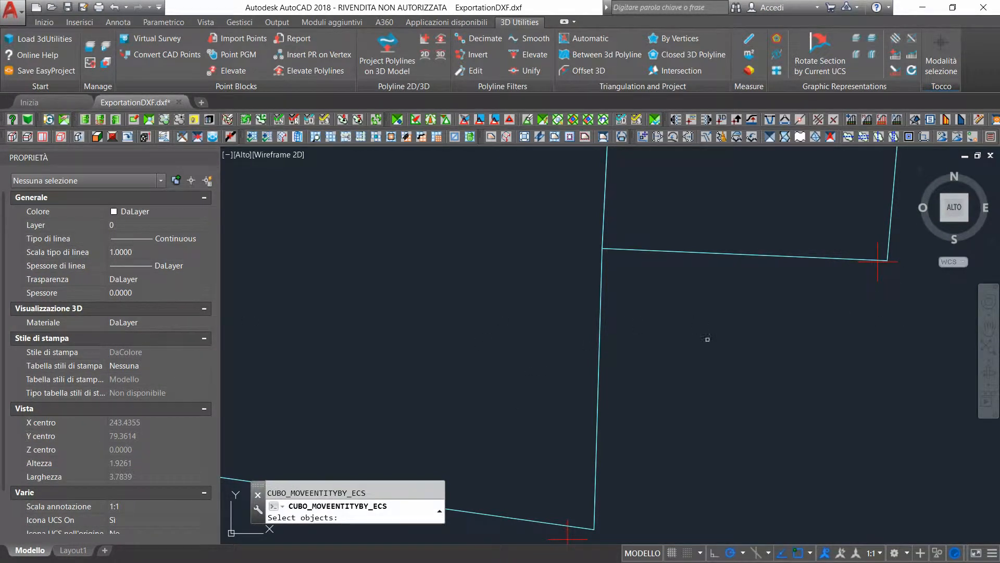
click(708, 339)
click(771, 346)
scroll(750, 346, down, 5)
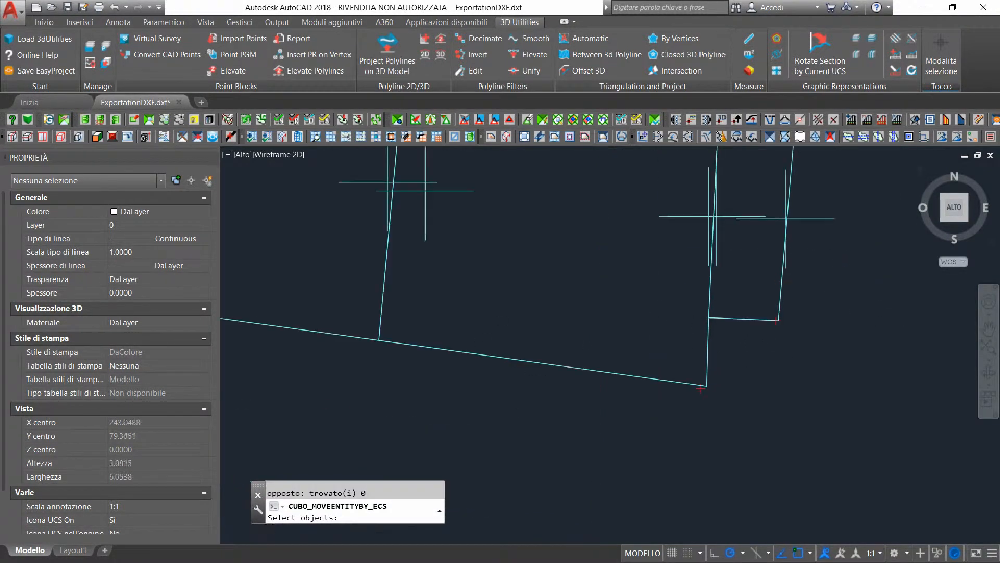
Erase the original 3D building outlines and the remaining object lying below the moved building sections
scroll(742, 340, down, 4)
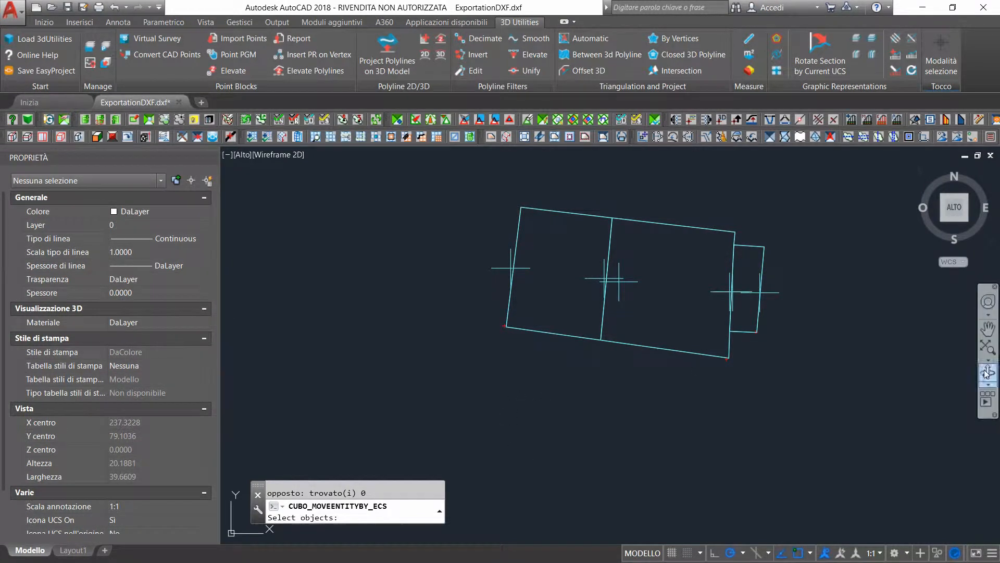
scroll(690, 308, down, 5)
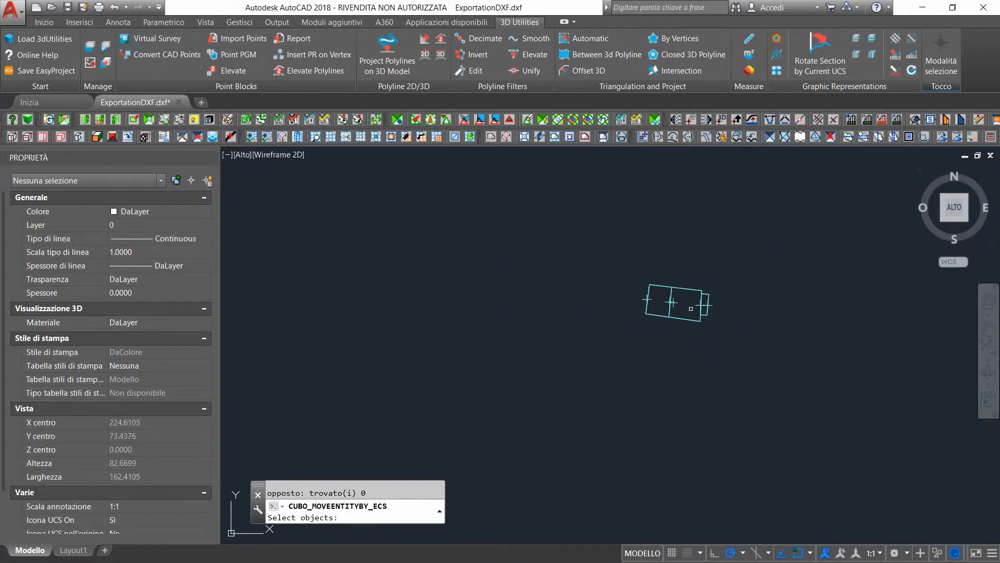
scroll(691, 308, down, 2)
click(989, 372)
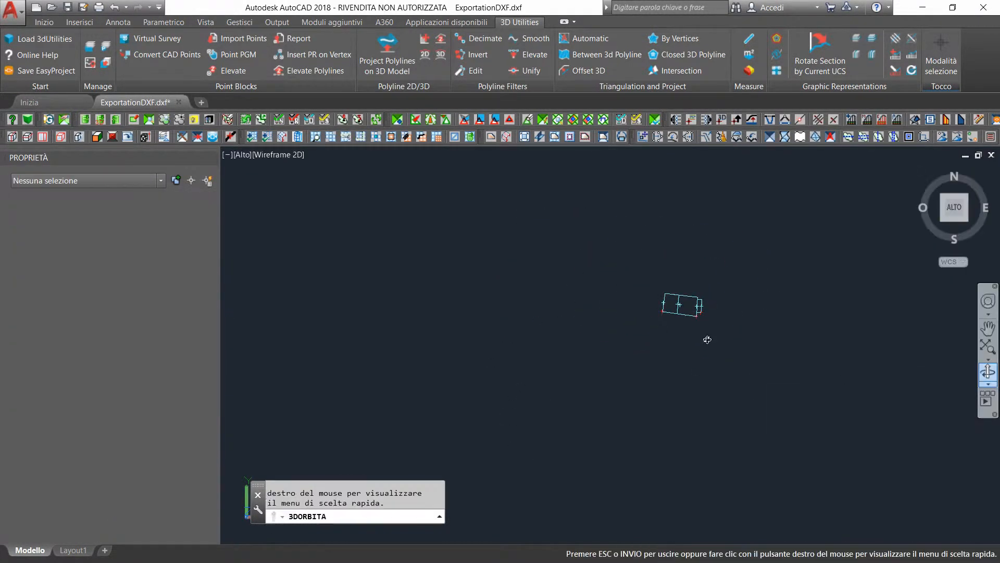
drag(708, 330, 686, 336)
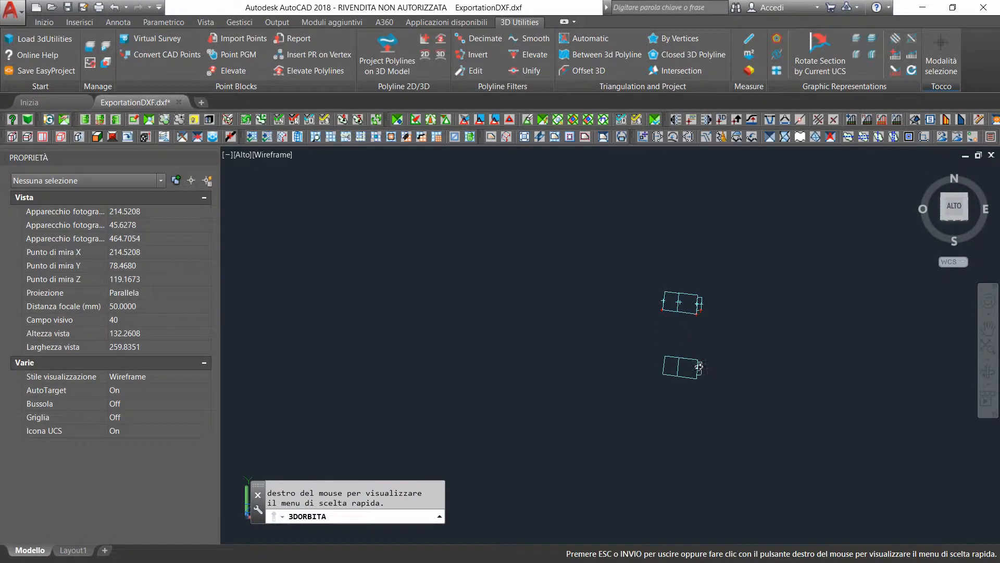
key(Escape)
click(942, 136)
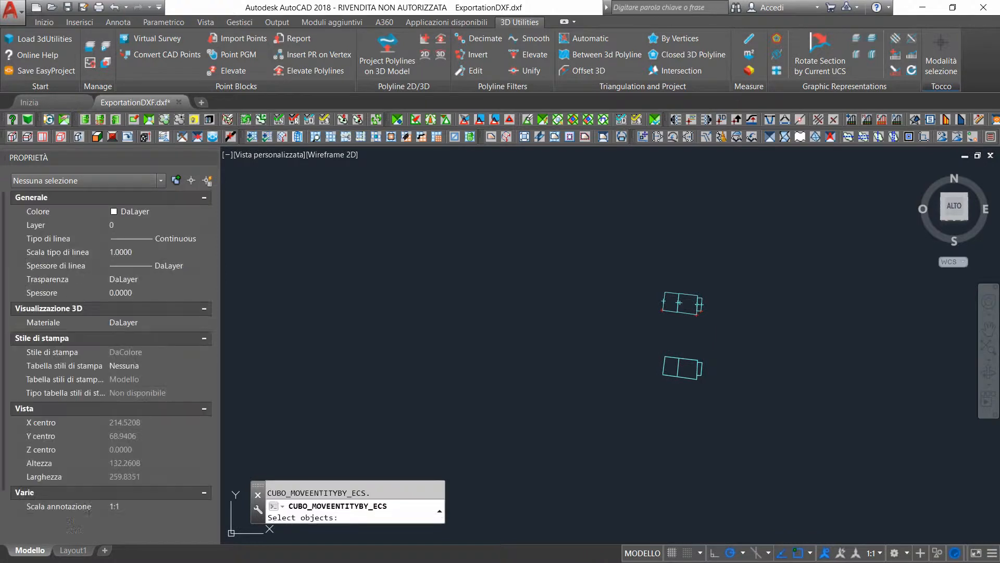
mouse_move(657, 345)
mouse_down()
mouse_move(670, 393)
mouse_move(724, 380)
mouse_move(730, 352)
mouse_up()
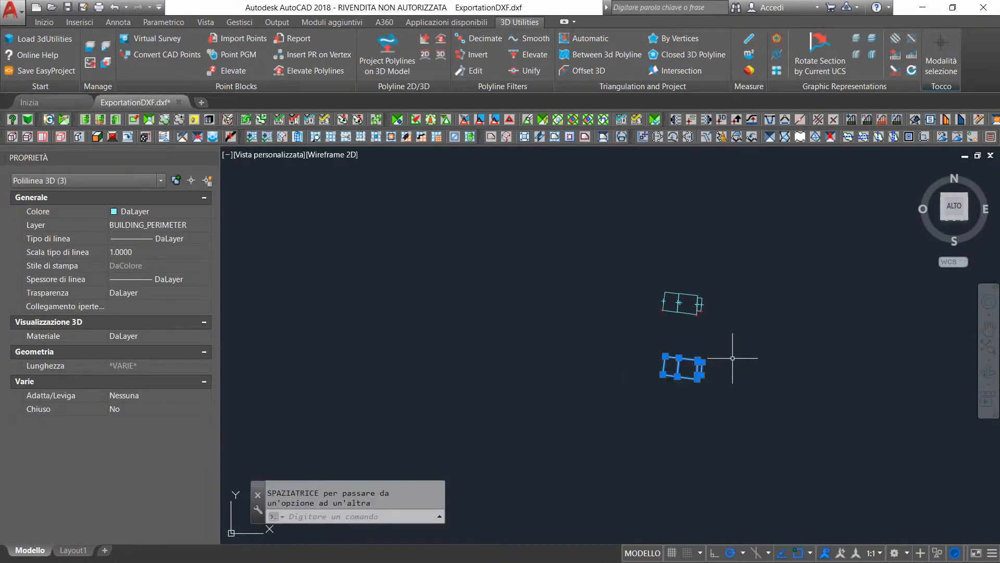
key(Delete)
mouse_move(639, 347)
mouse_down()
mouse_move(652, 371)
mouse_move(740, 381)
mouse_move(747, 361)
mouse_up()
key(Delete)
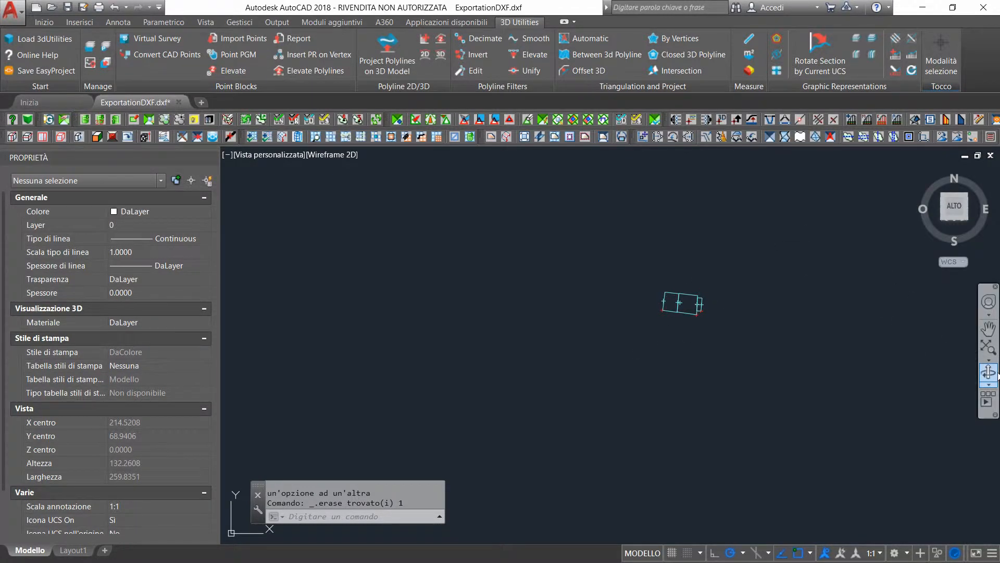
Inspect the moved sections from the front, return to the top view and turn on all layers of the MM group
click(993, 373)
drag(698, 313, 695, 288)
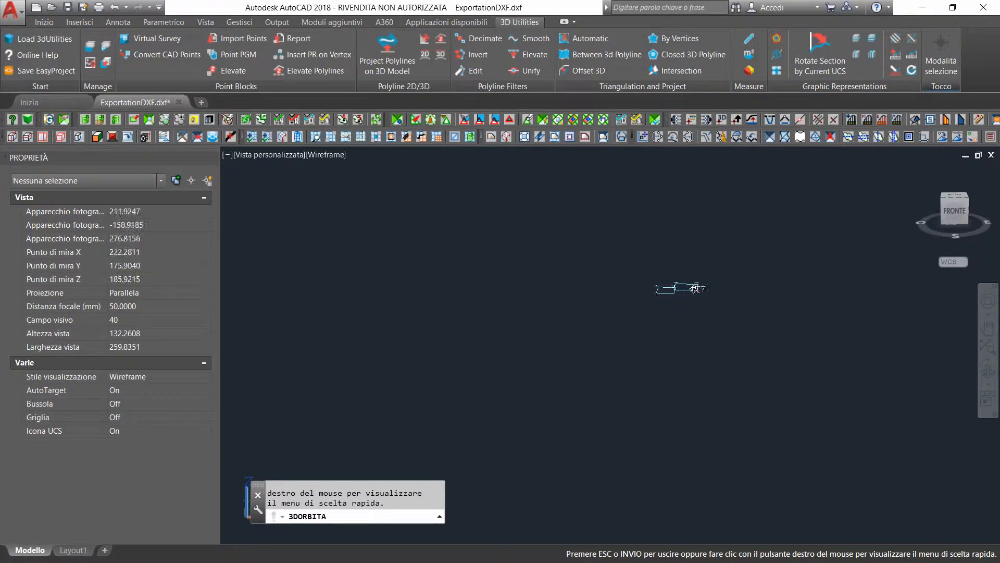
scroll(695, 288, up, 8)
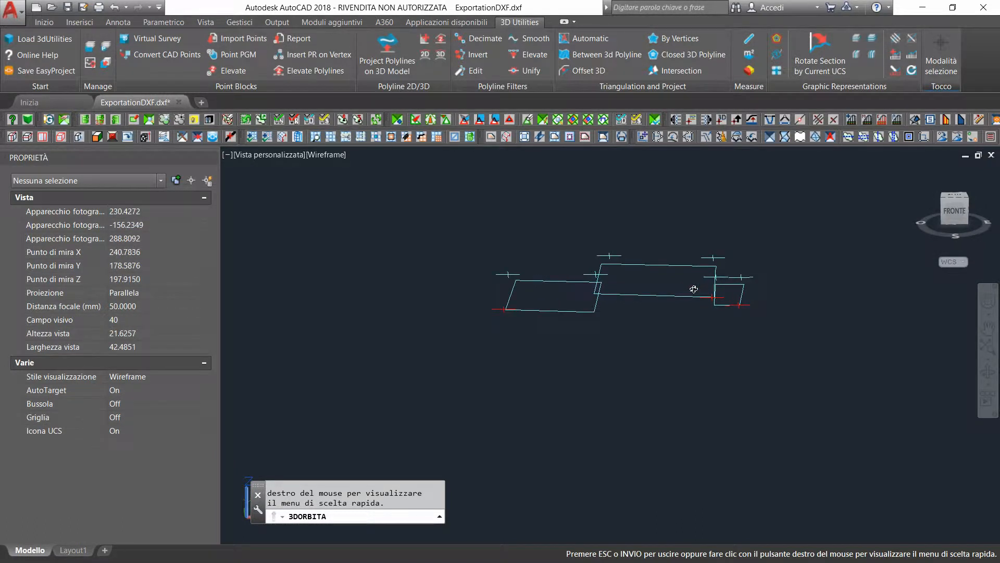
key(Escape)
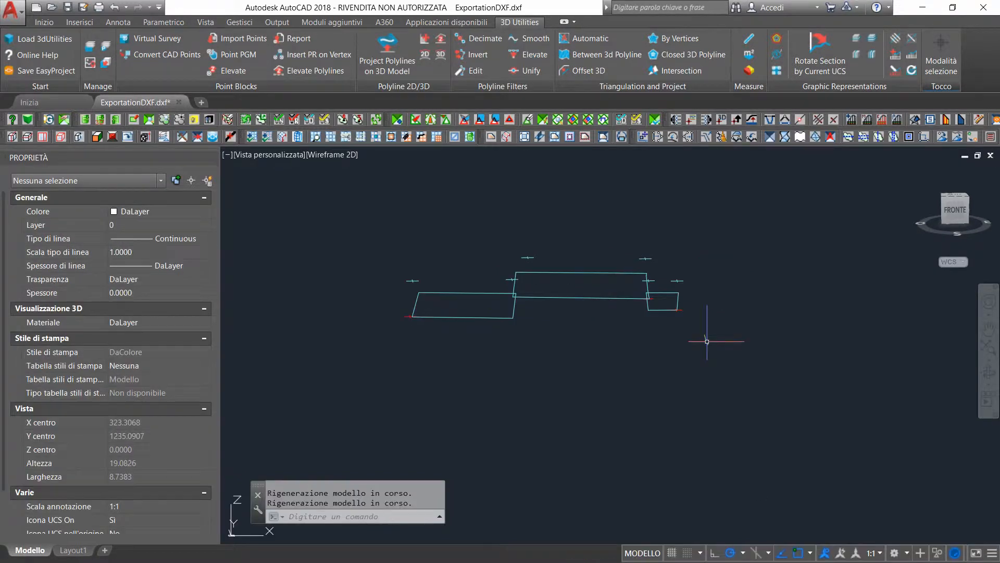
click(955, 196)
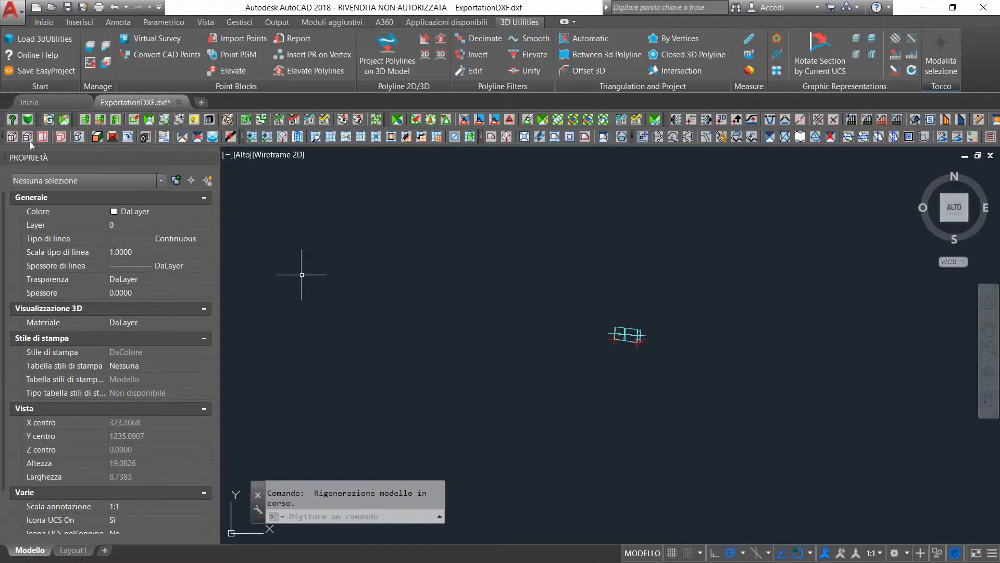
click(91, 49)
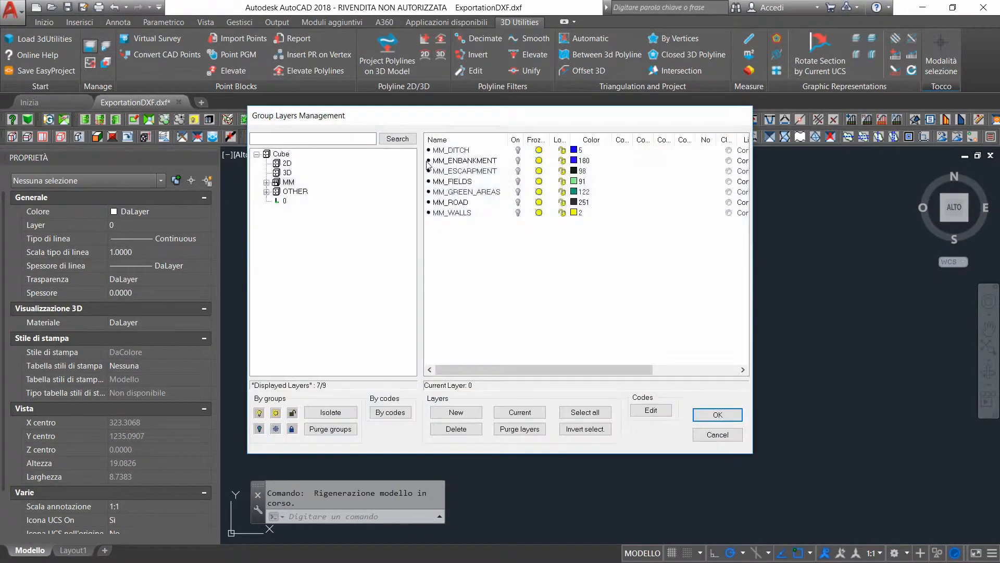
click(290, 184)
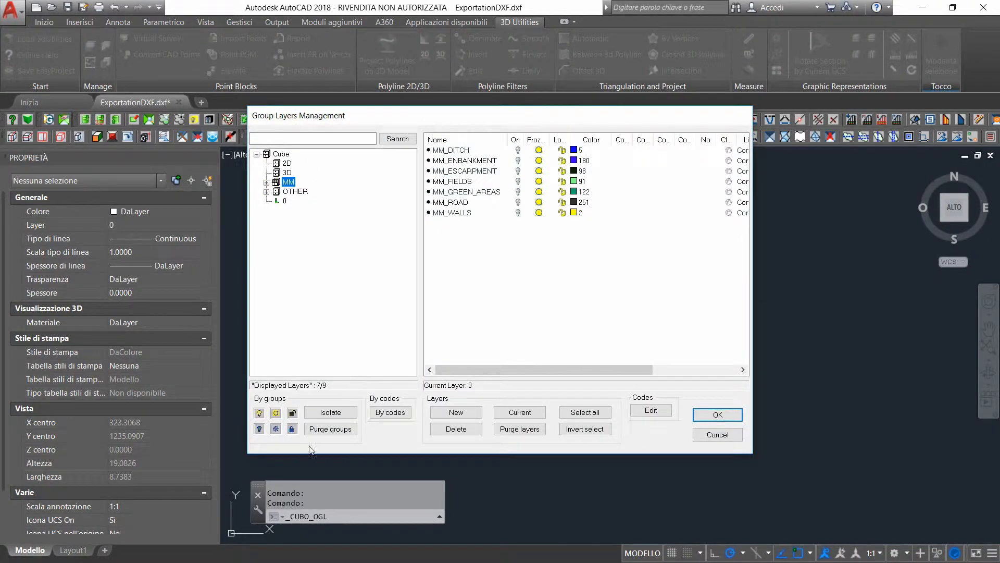
click(259, 413)
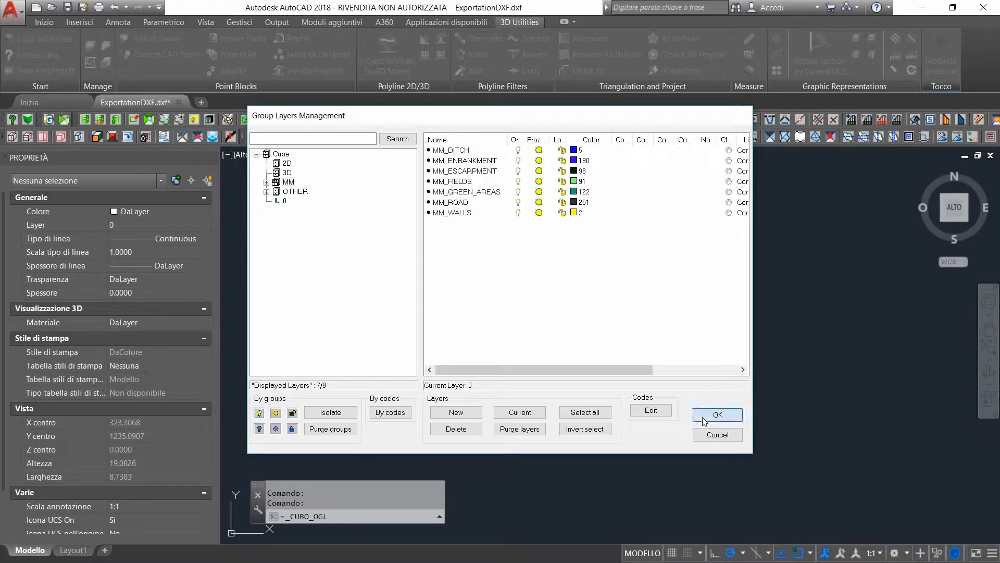
click(718, 415)
Start projecting polylines on the 3D model, choosing the western, middle and small eastern building sections as the objects to approximate
scroll(642, 345, up, 2)
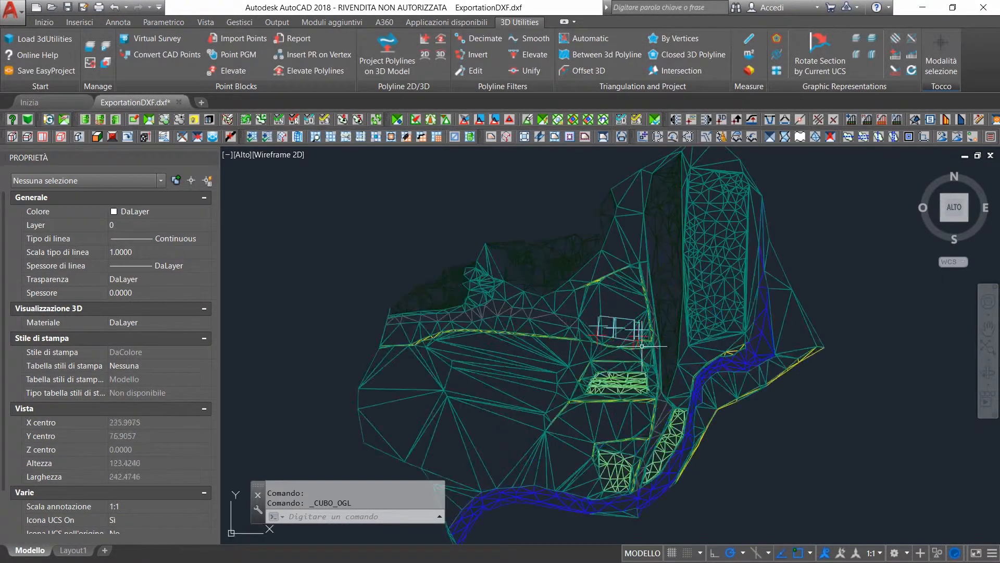
scroll(643, 345, down, 2)
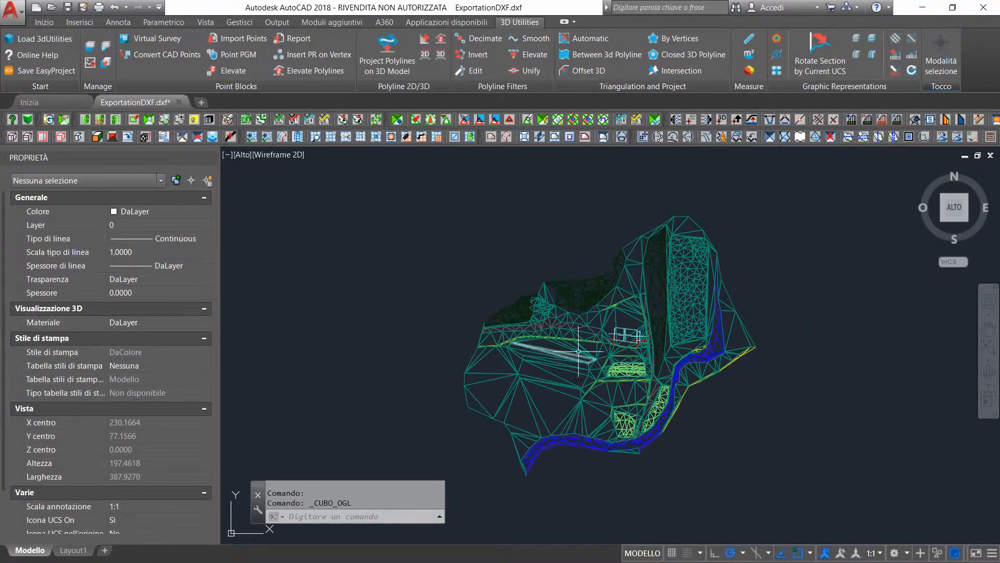
scroll(630, 336, up, 4)
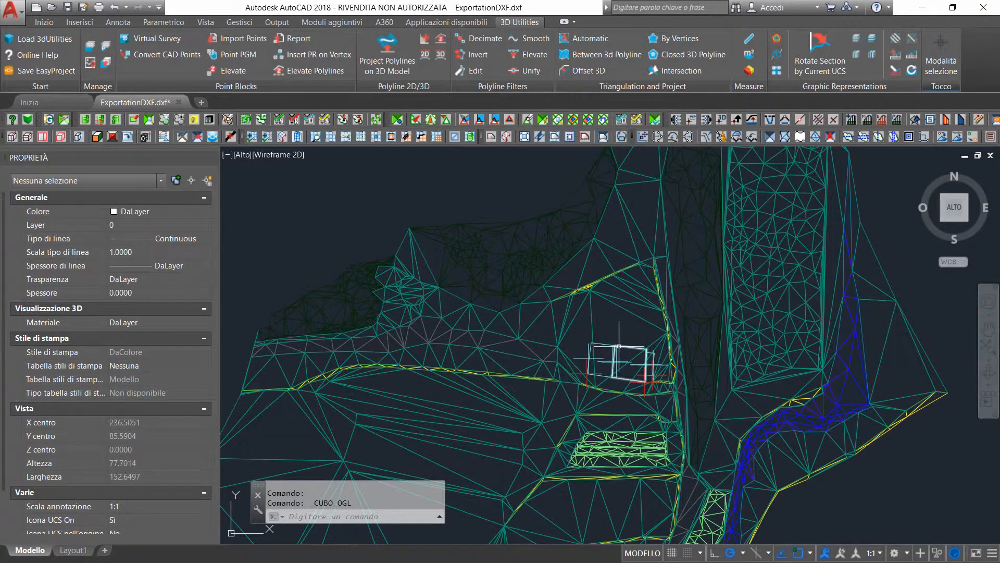
scroll(601, 336, down, 2)
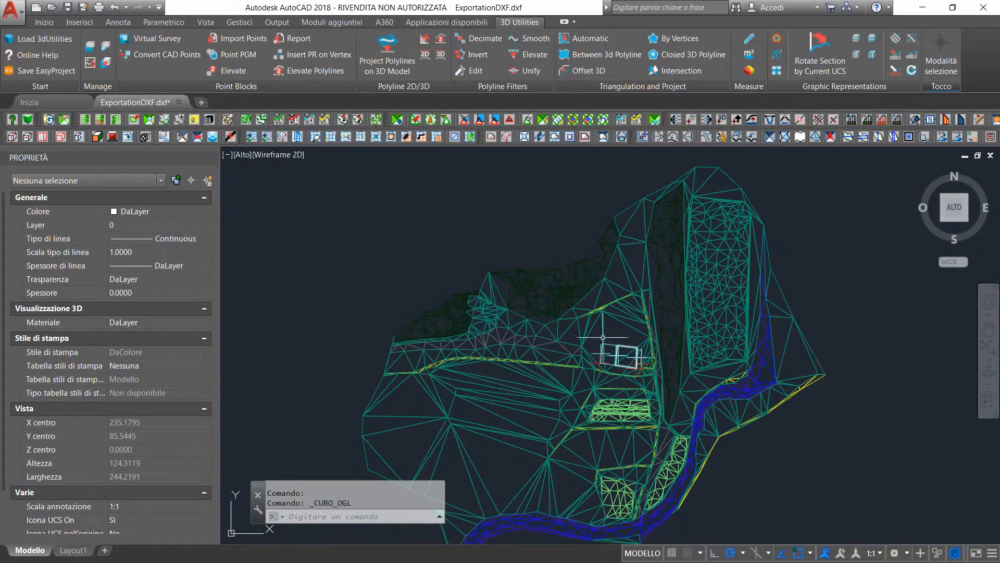
click(387, 46)
scroll(612, 346, up, 4)
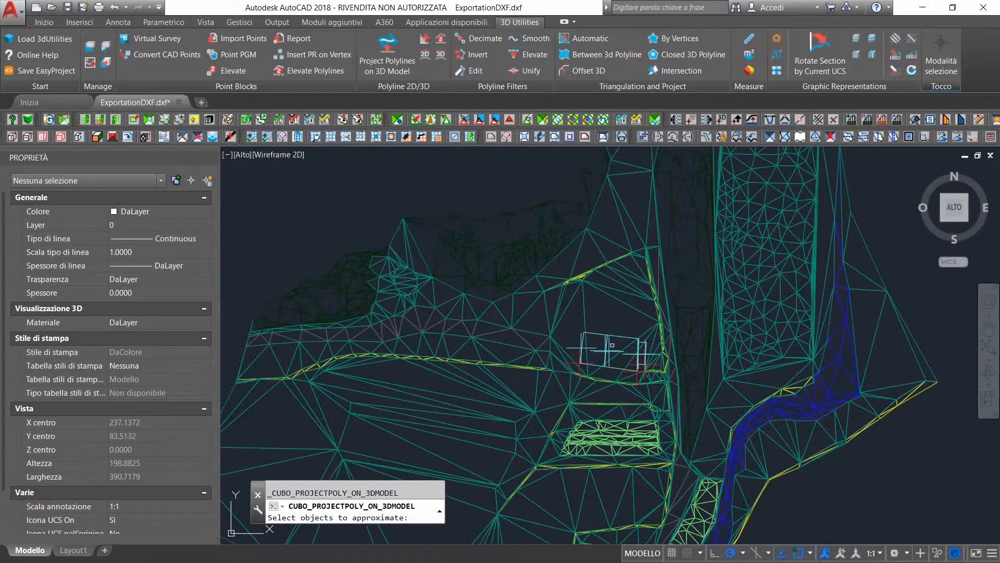
scroll(612, 346, up, 6)
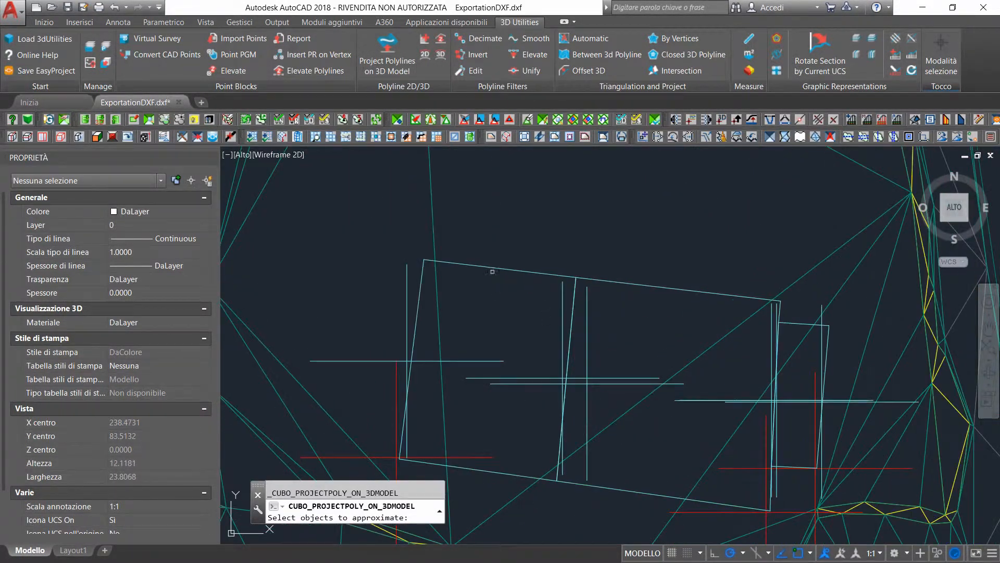
click(498, 266)
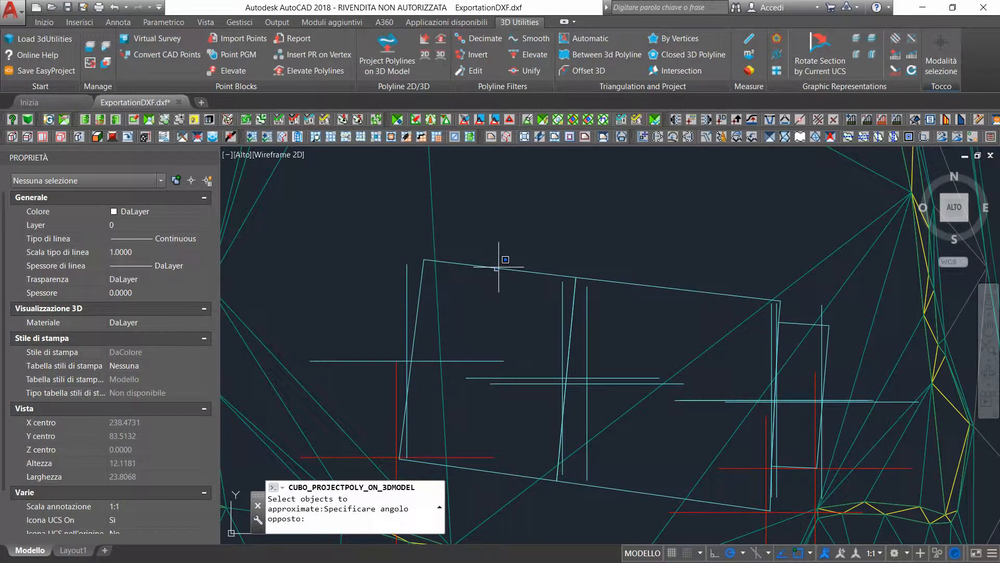
click(498, 267)
click(499, 269)
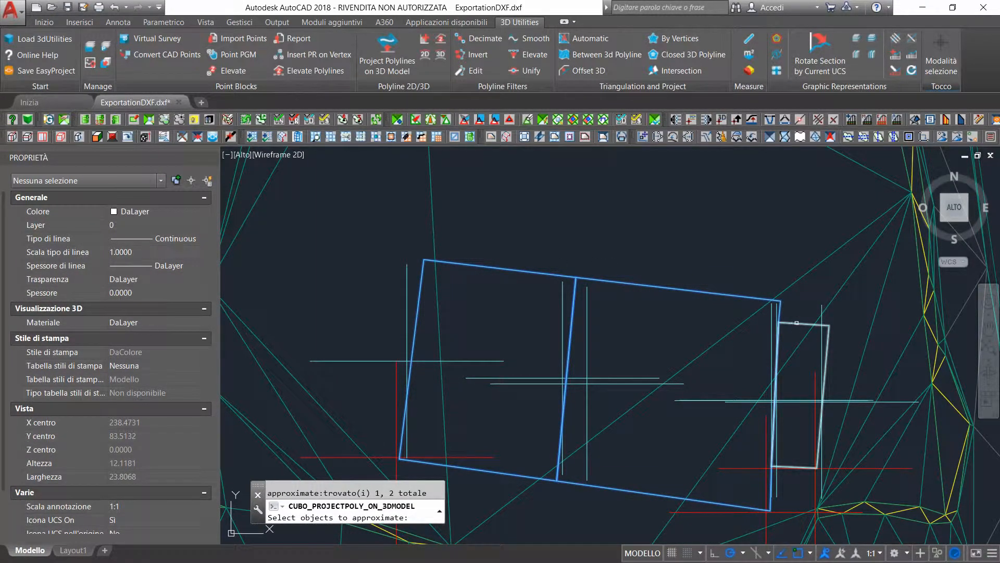
click(796, 329)
Project the chosen sections onto all 3D faces of the terrain model, with buildings built from the polylines
scroll(496, 249, down, 5)
scroll(497, 249, down, 3)
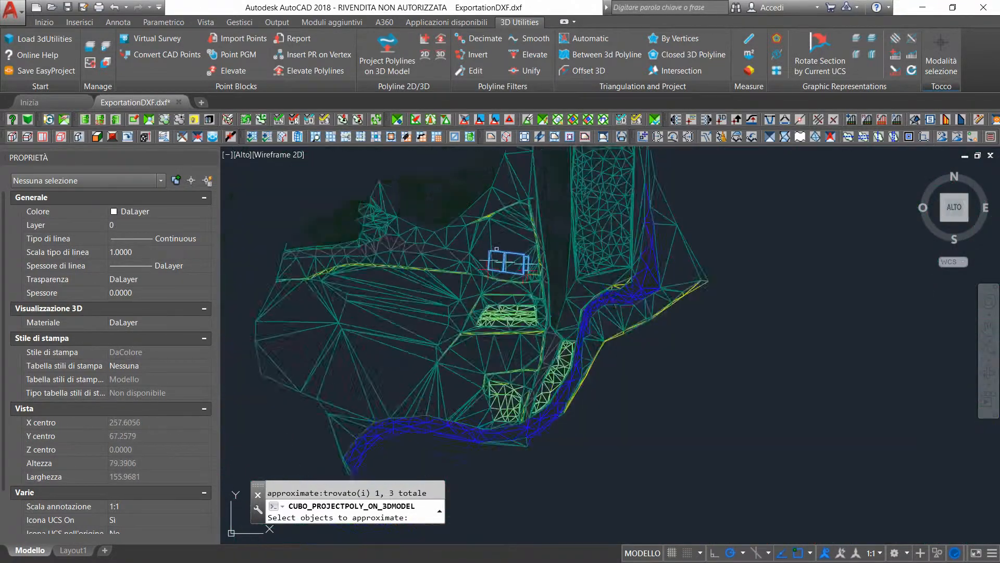
scroll(497, 249, down, 2)
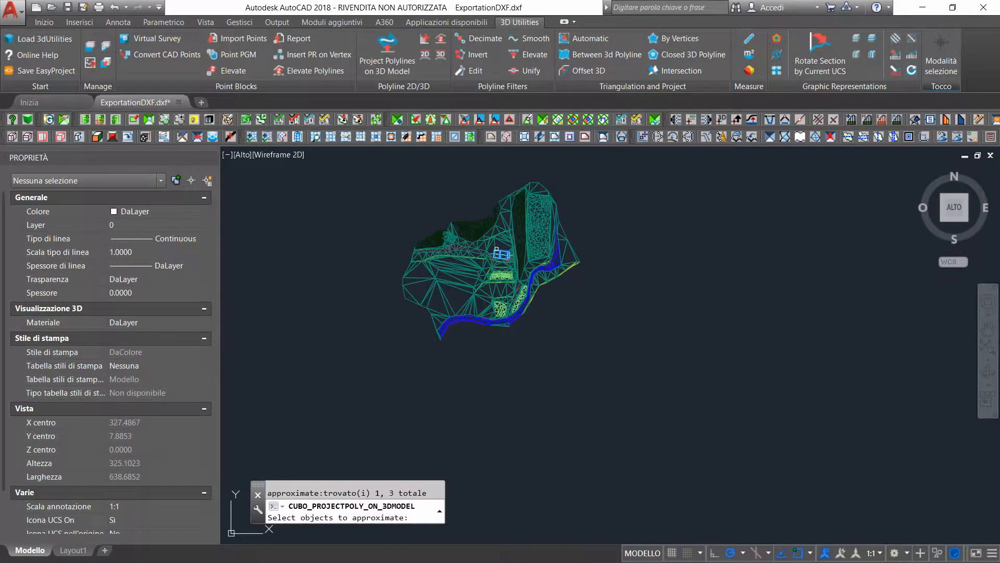
key(Return)
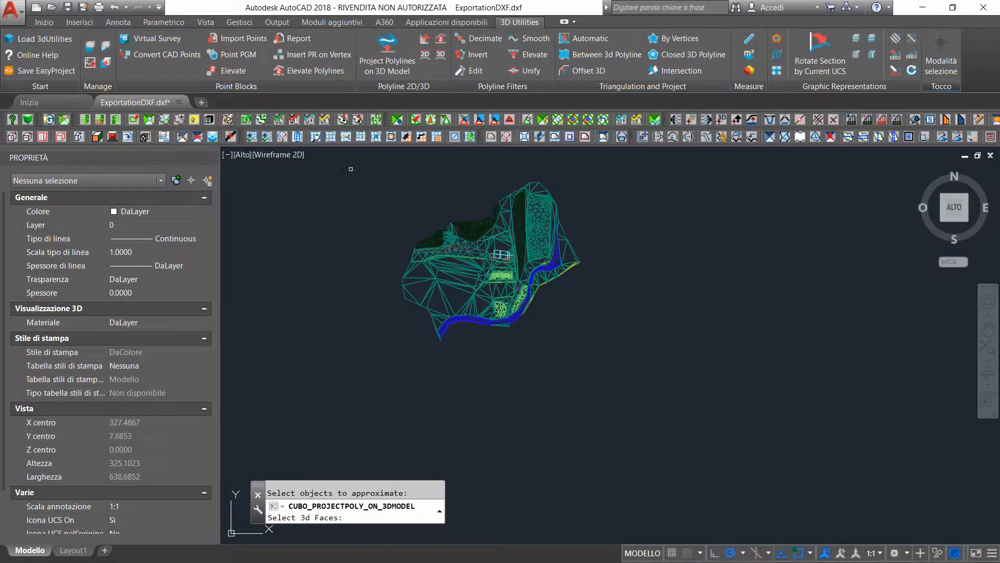
mouse_move(351, 169)
mouse_down()
mouse_move(365, 310)
mouse_move(459, 398)
mouse_move(608, 336)
mouse_move(654, 244)
mouse_move(641, 159)
mouse_move(633, 166)
mouse_up()
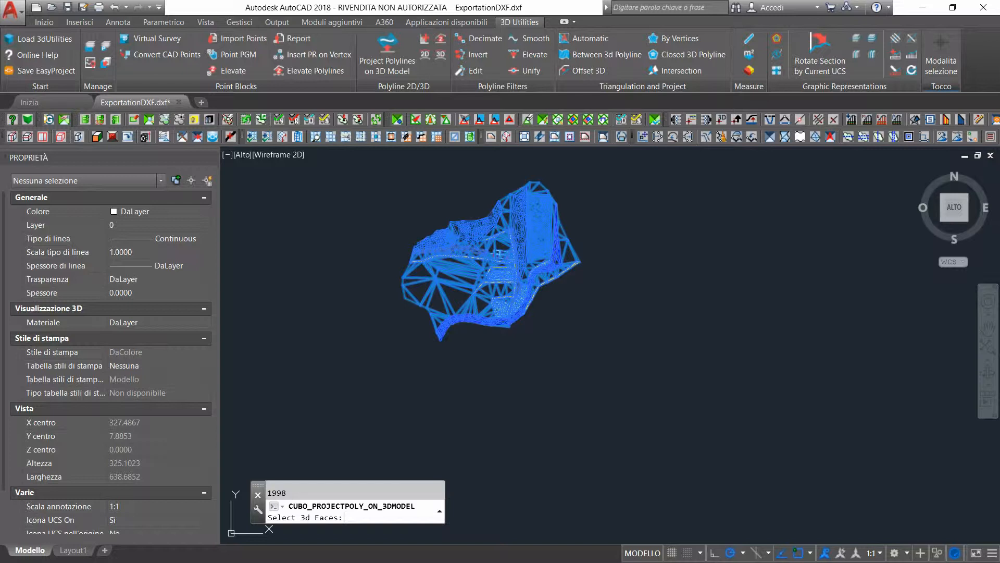
key(Return)
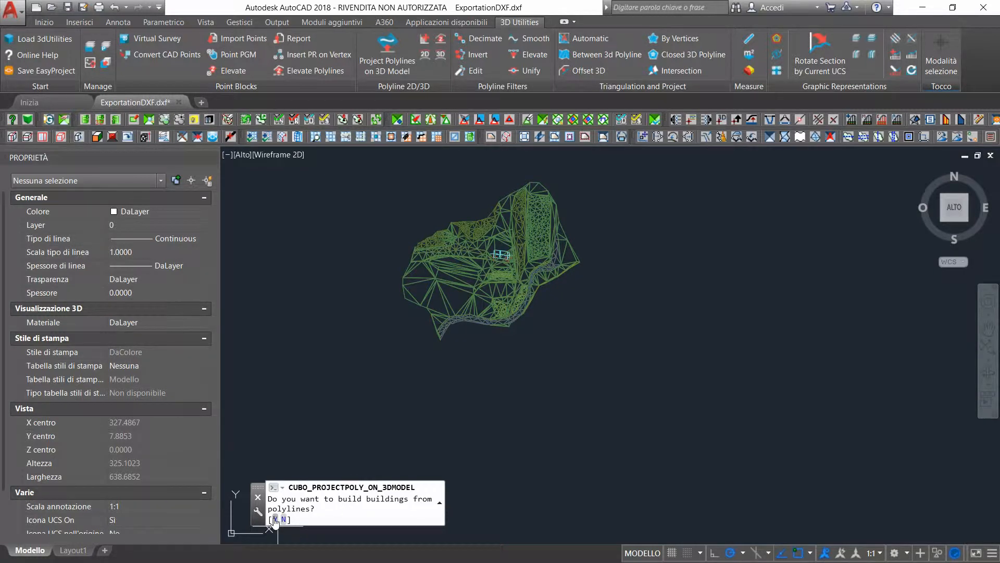
click(275, 519)
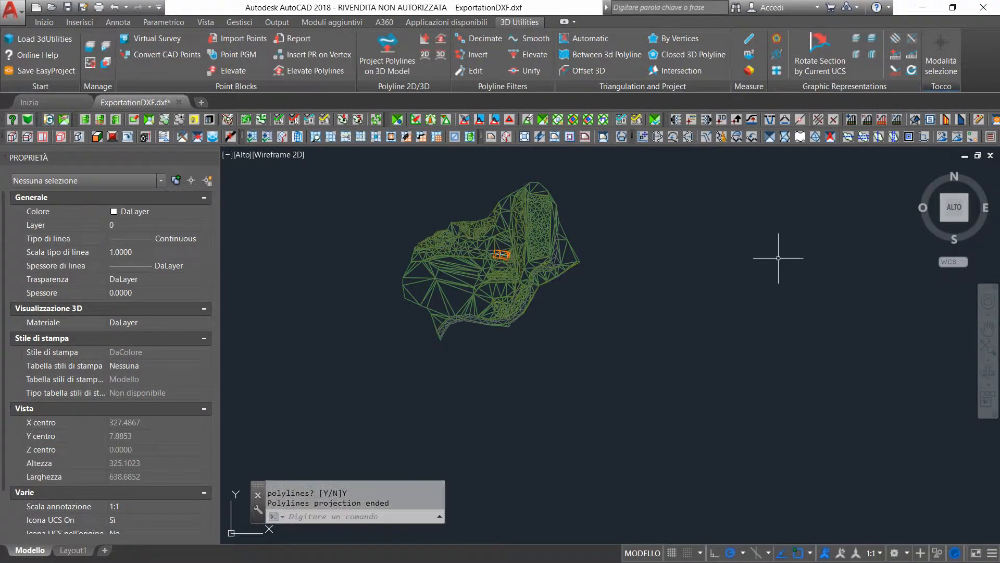
Display the terrain and buildings in the Conceptual (Concettuale) visual style
click(989, 326)
drag(478, 287, 560, 337)
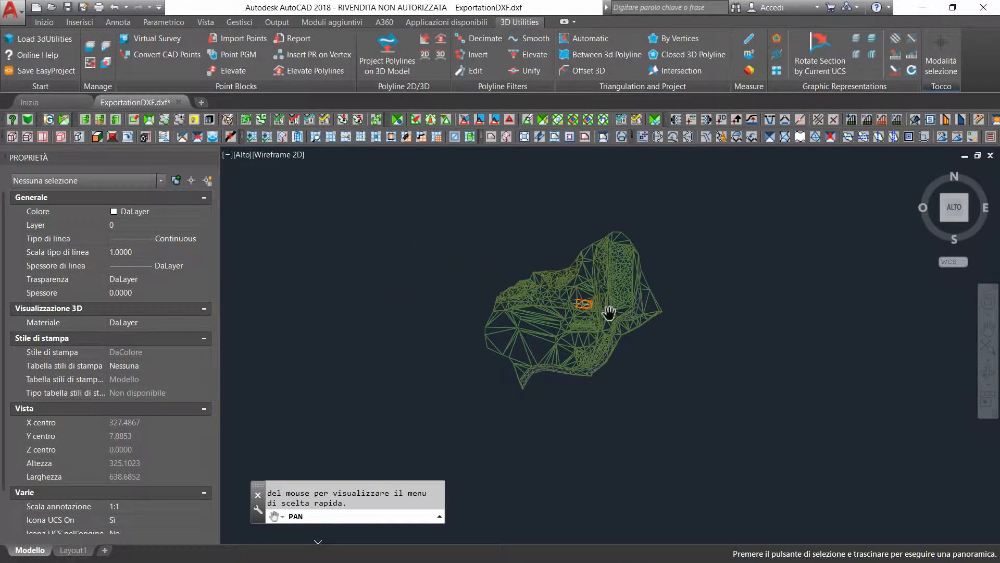
click(988, 371)
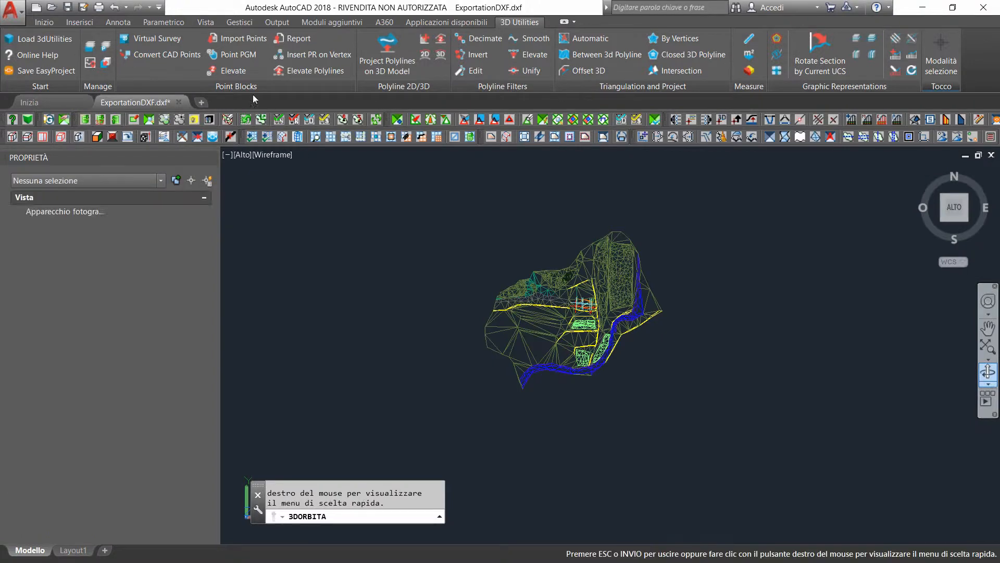
scroll(591, 305, up, 8)
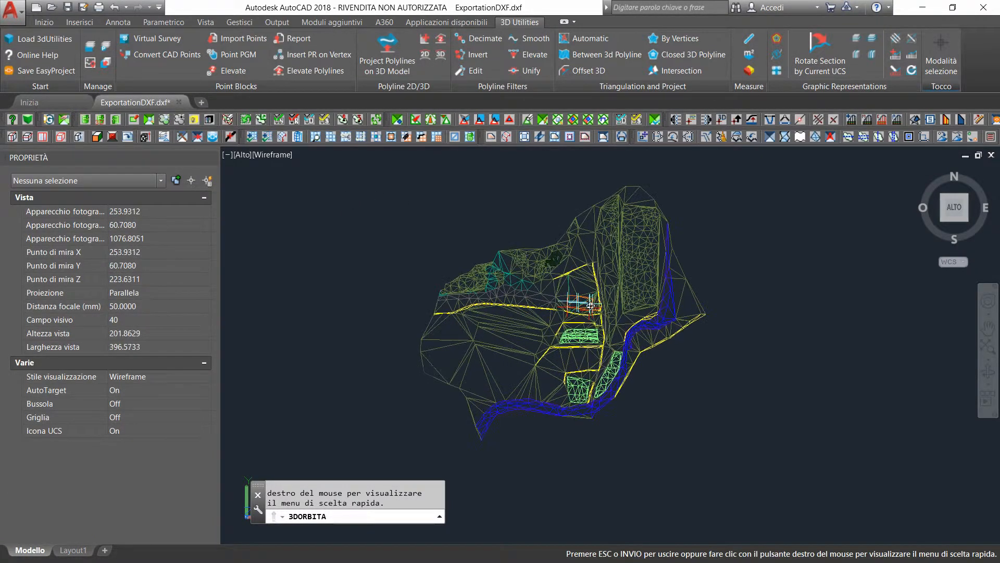
scroll(591, 299, up, 2)
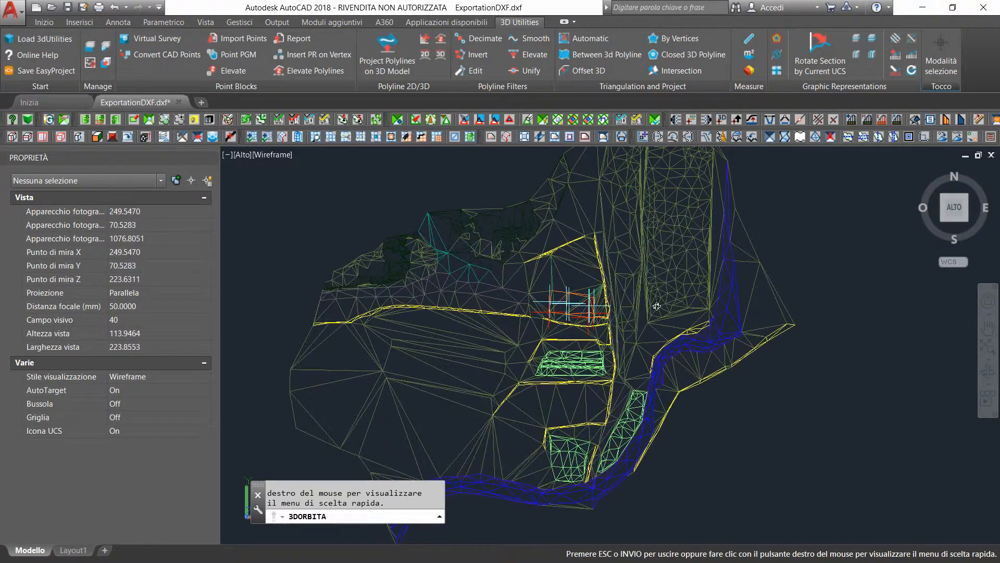
key(Escape)
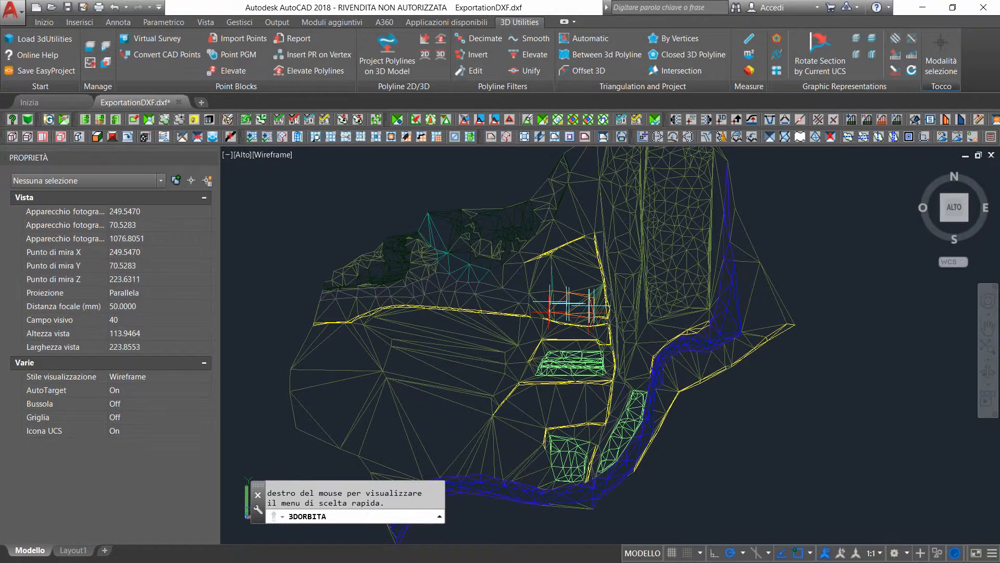
click(274, 158)
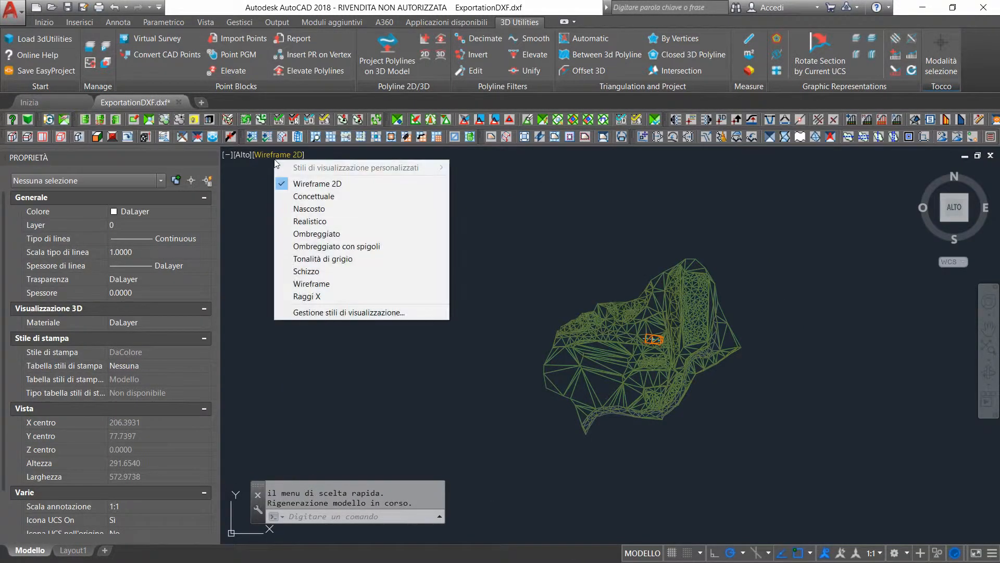
click(300, 196)
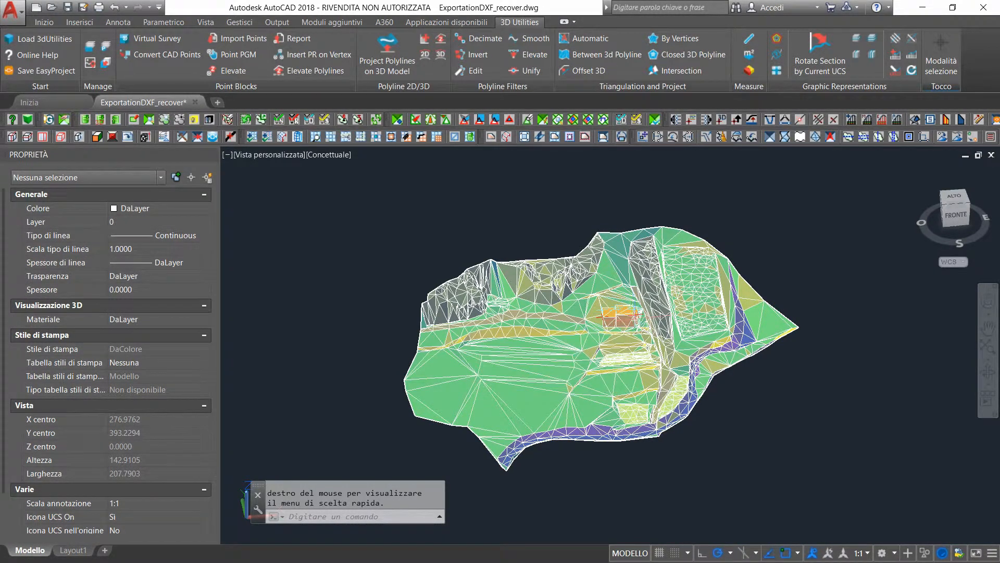
Return to the top view and display the model in the Wireframe 2D visual style
scroll(636, 314, up, 3)
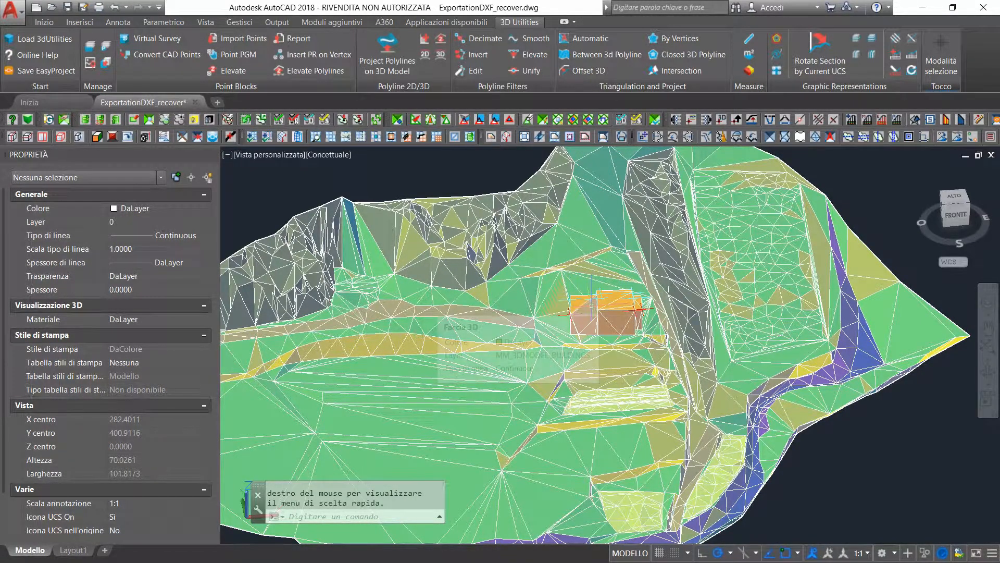
click(952, 198)
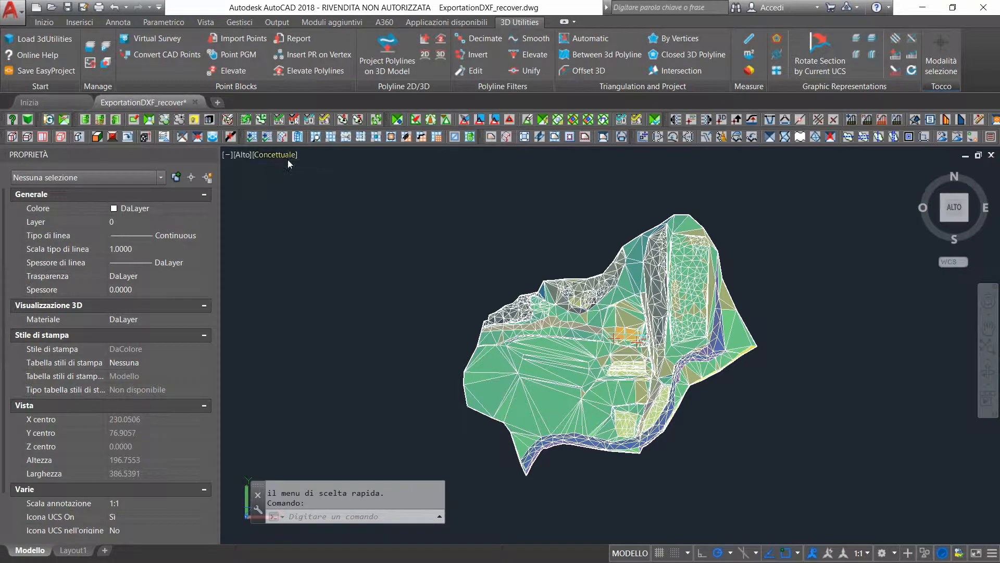
click(286, 157)
click(317, 183)
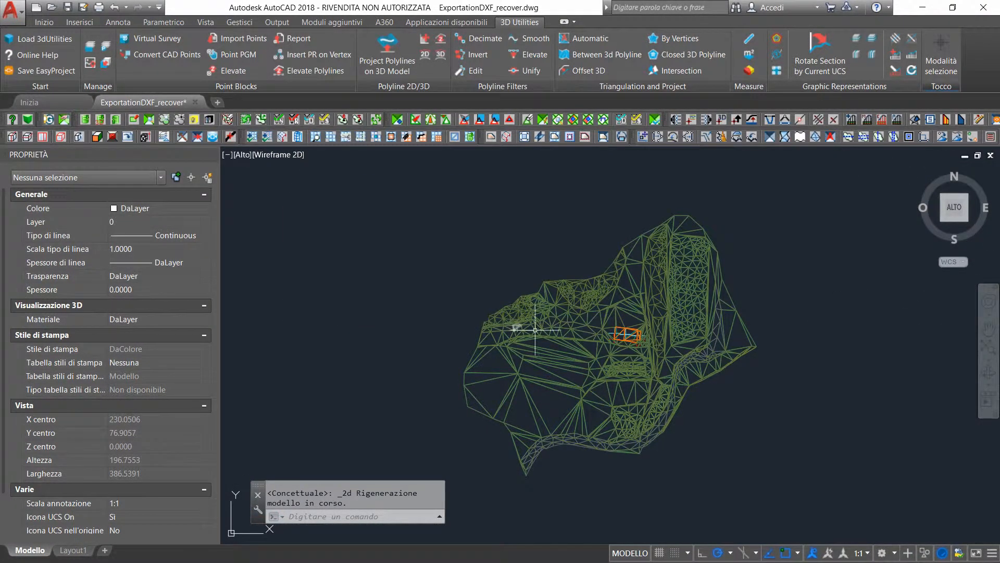
Assign the 3D model buildings and segmentation layers to the MM group and L3D_SECTION_LINES to the 3D group
click(90, 46)
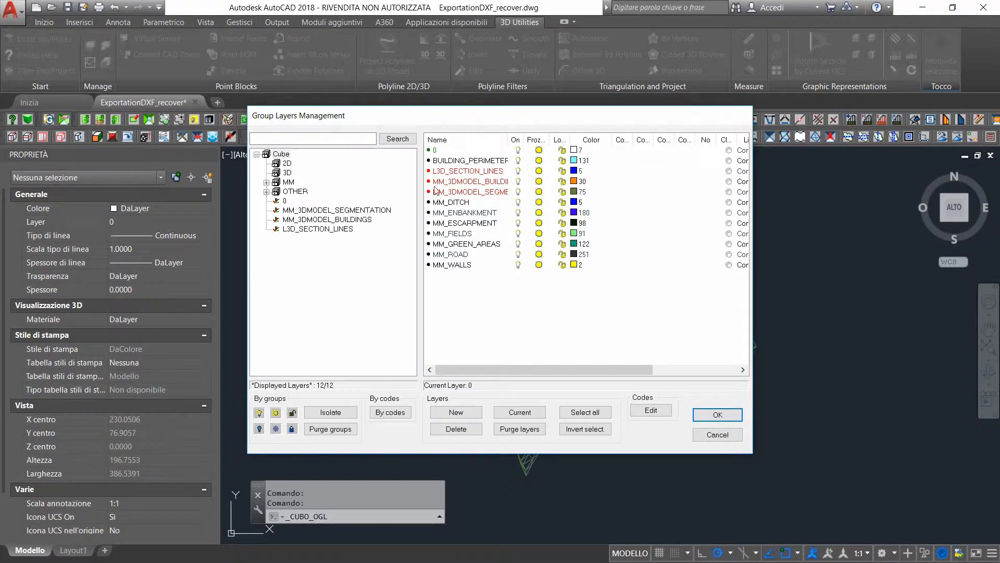
click(451, 194)
click(461, 182)
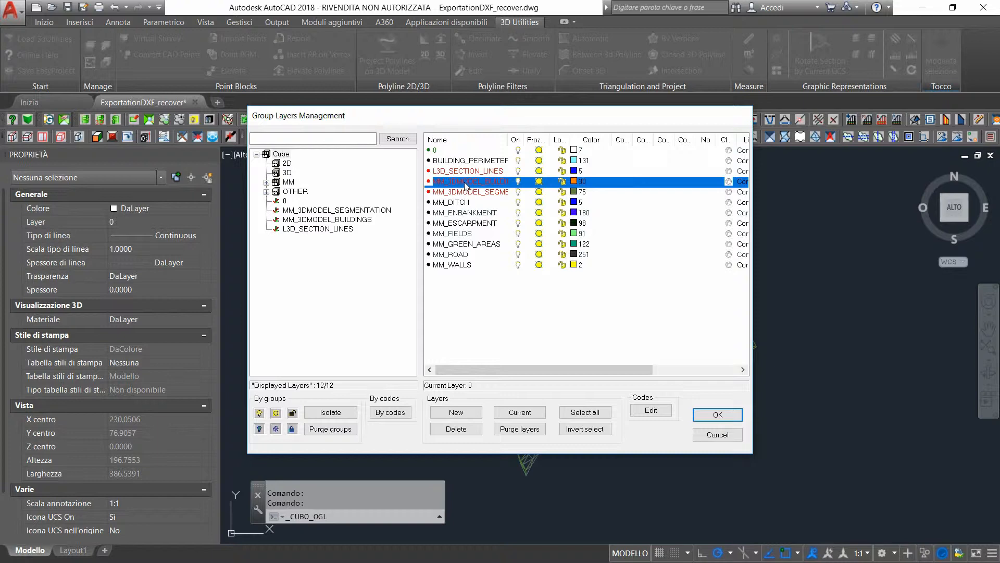
drag(464, 182, 293, 182)
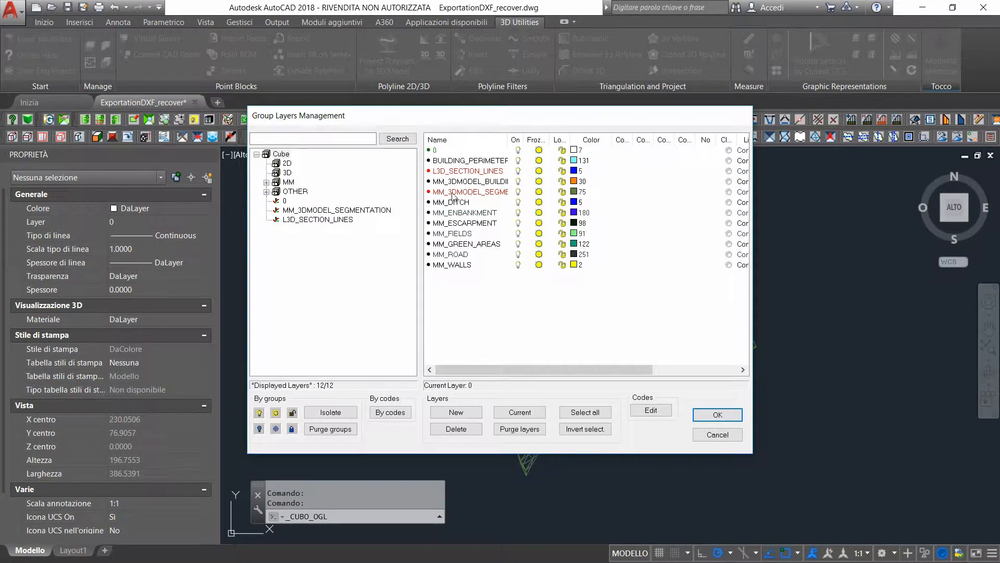
drag(454, 192, 380, 197)
drag(295, 188, 295, 189)
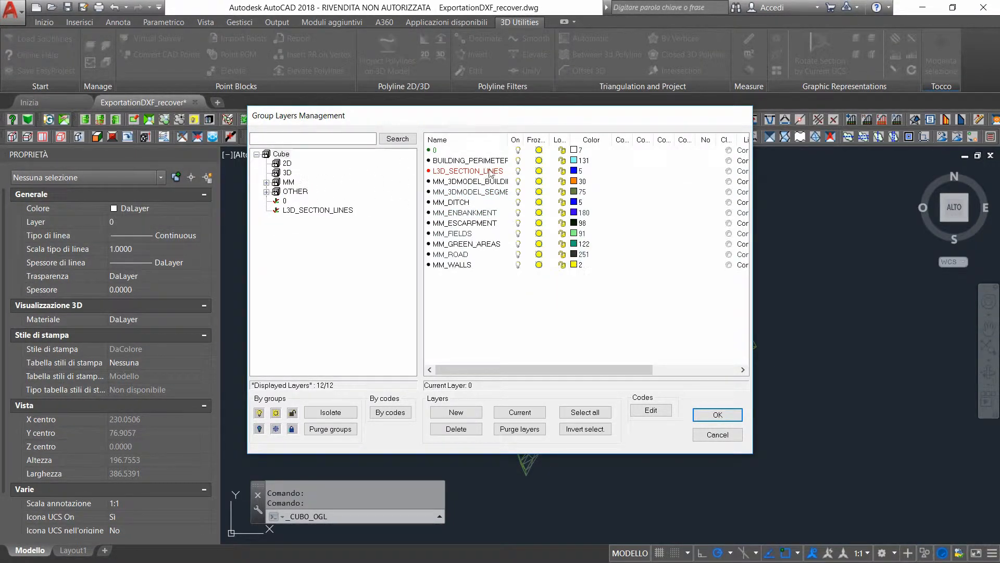
drag(474, 172, 283, 195)
Turn off all layers of the MM group and the L3D_SECTION_LINES layer, keeping the building perimeters on
click(289, 182)
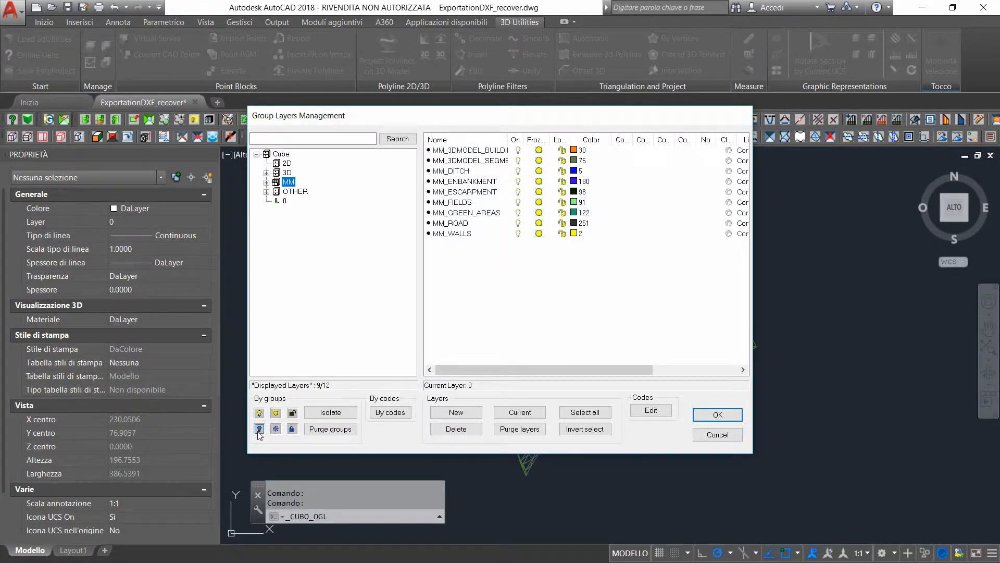
click(259, 430)
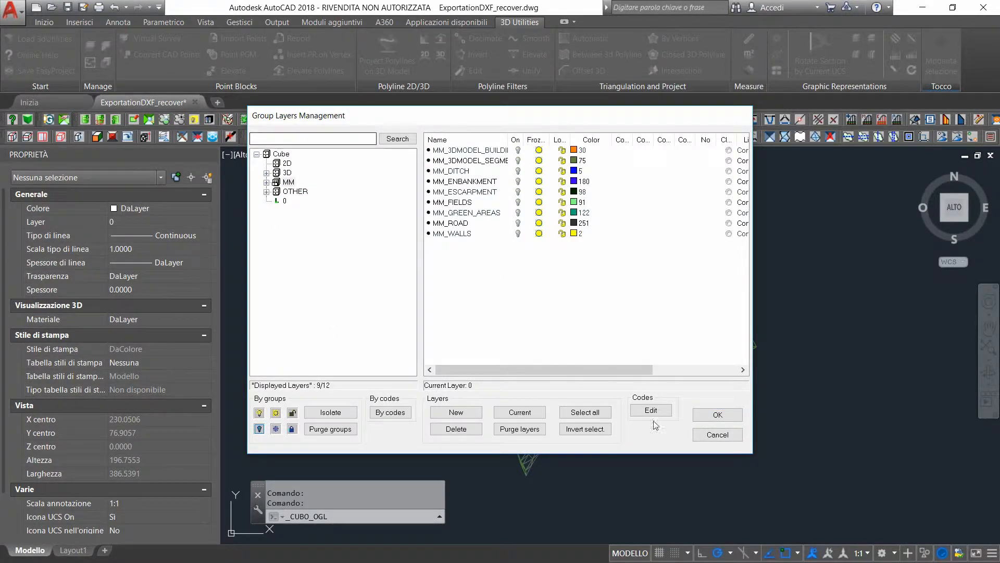
click(287, 172)
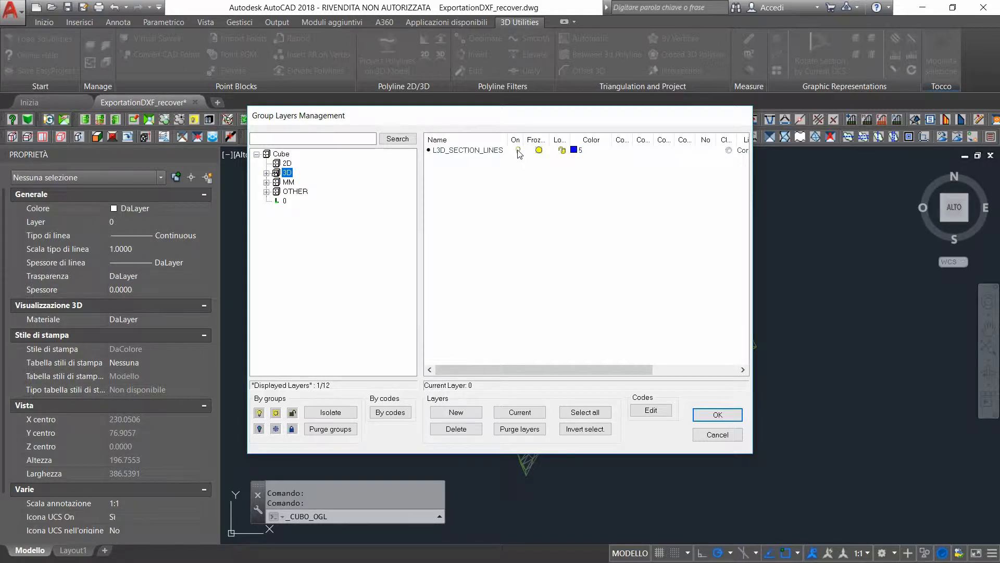
click(519, 151)
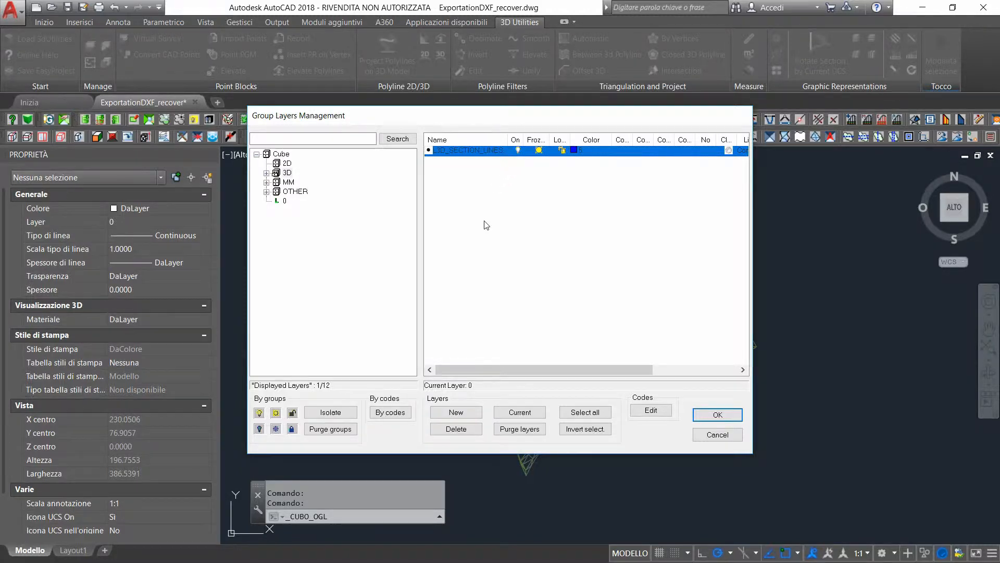
click(520, 170)
click(518, 152)
click(719, 413)
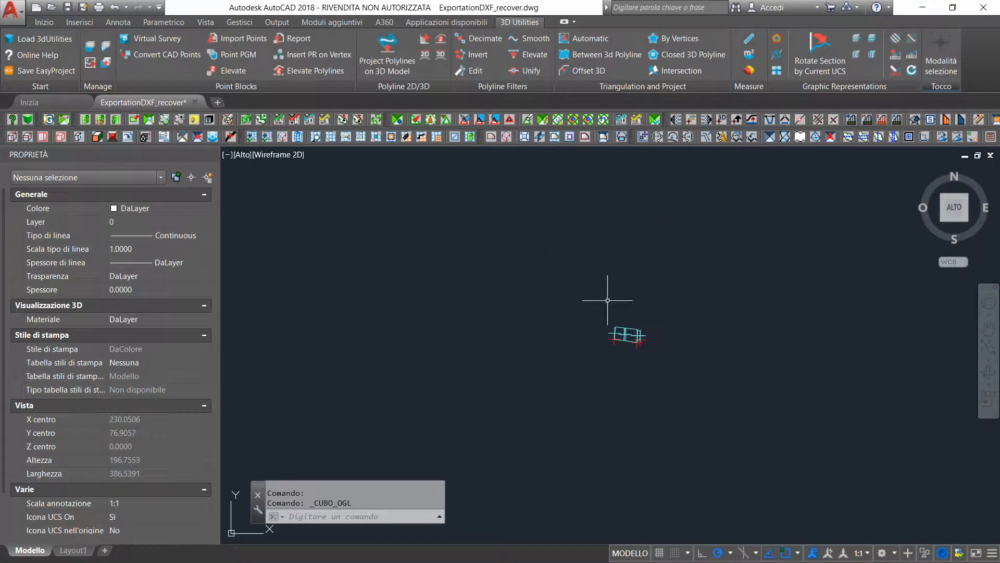
Create a layer named Auxiliary in the OTHER group and make it the current layer
scroll(640, 329, up, 10)
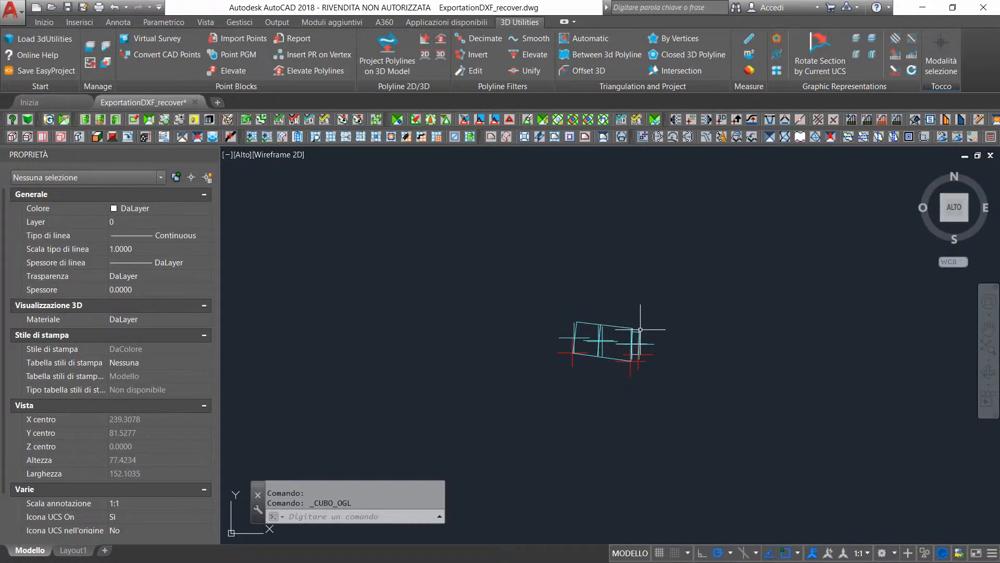
scroll(640, 329, down, 2)
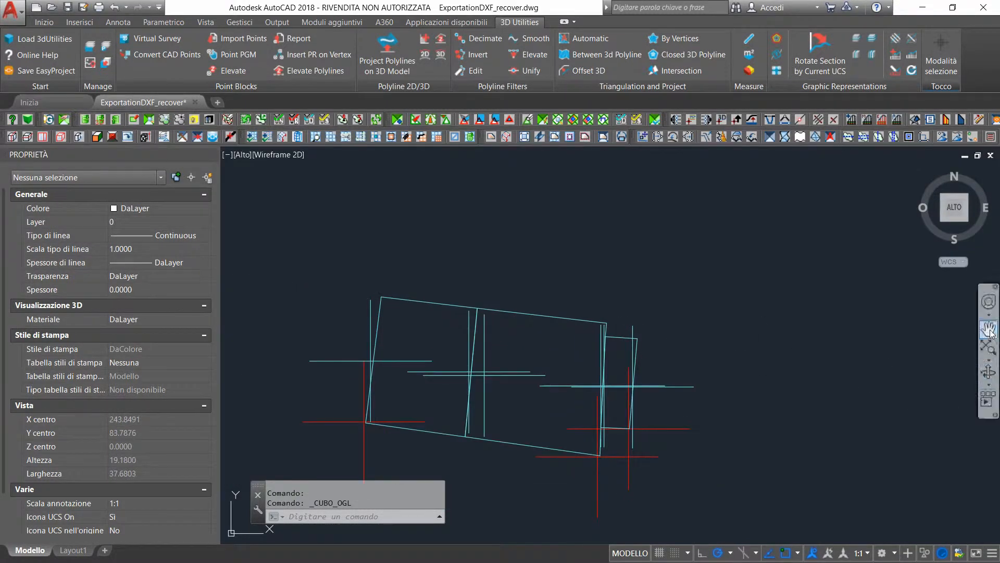
drag(541, 379, 551, 352)
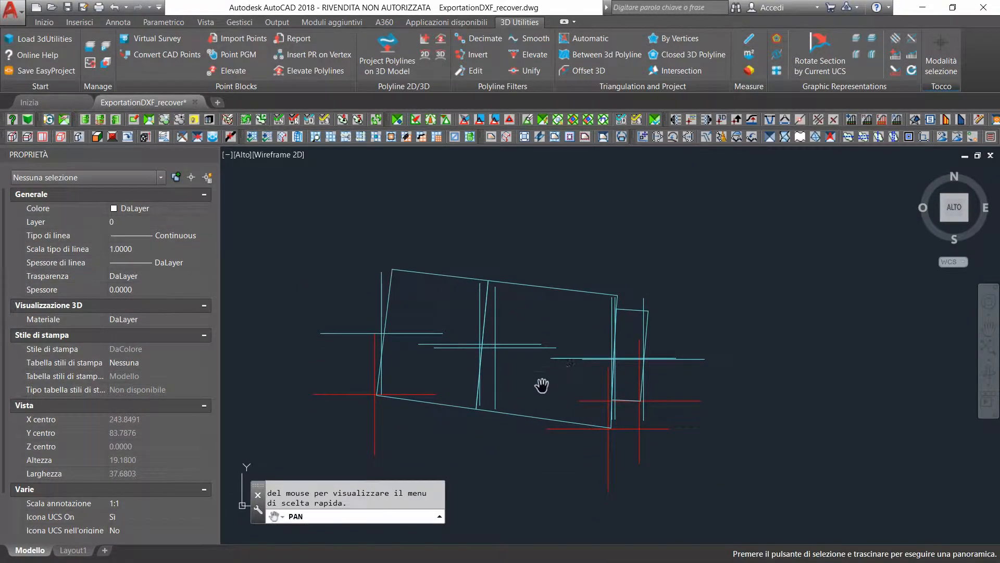
key(Escape)
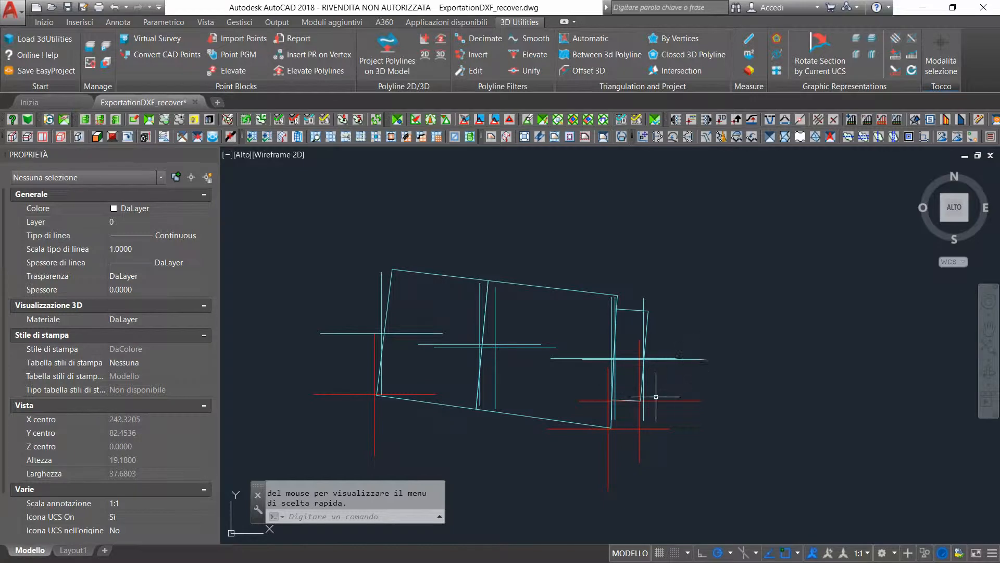
click(91, 44)
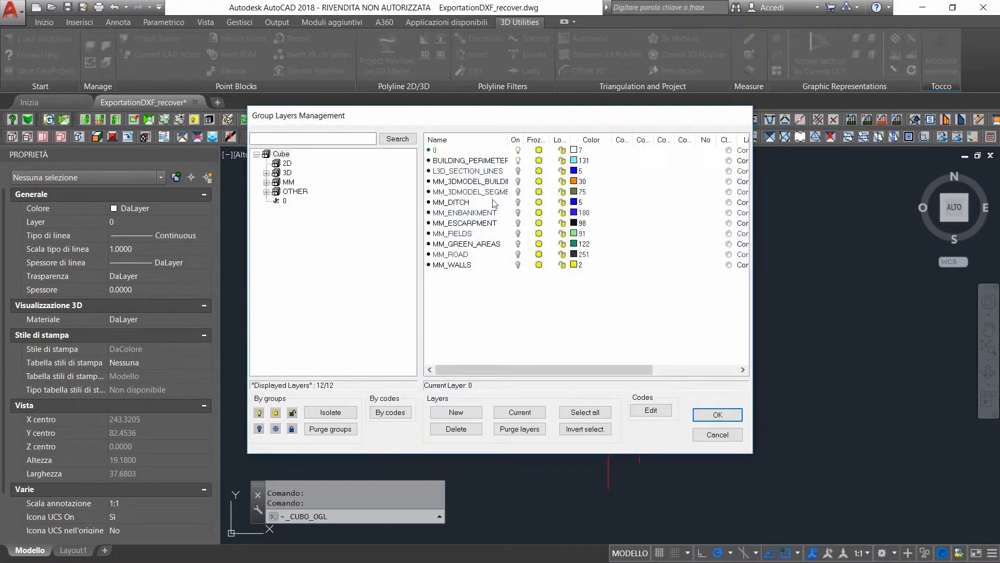
click(295, 191)
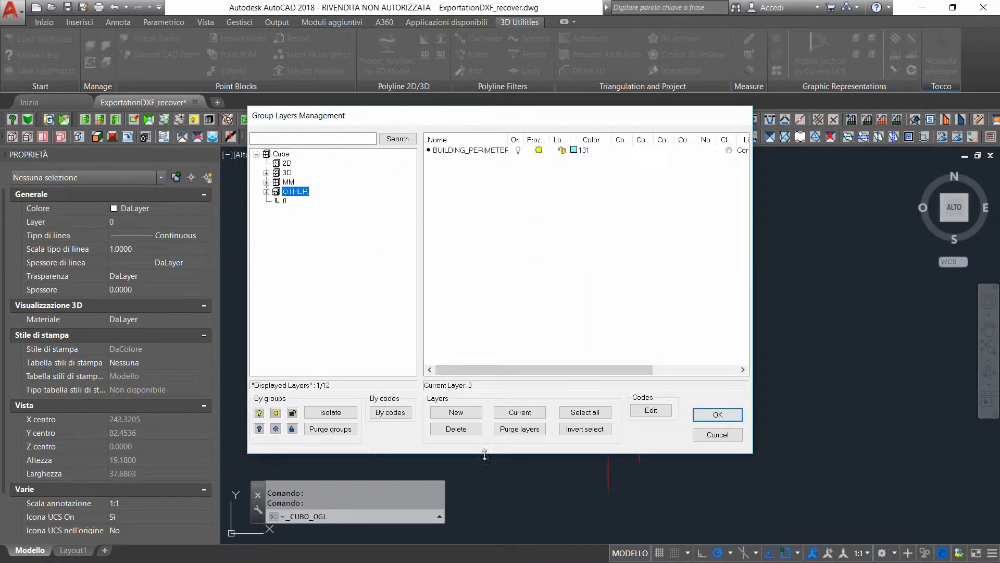
click(446, 411)
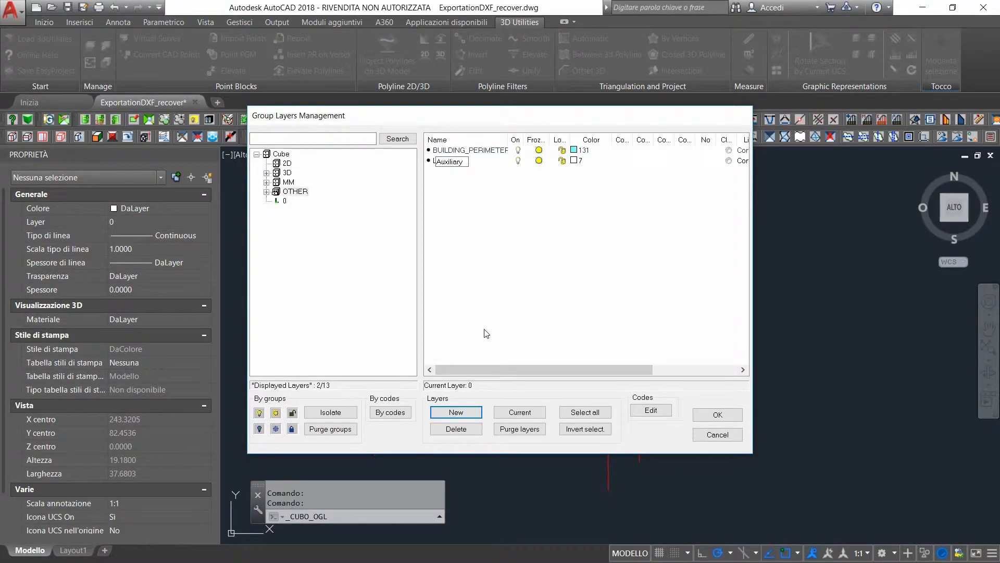
key(Return)
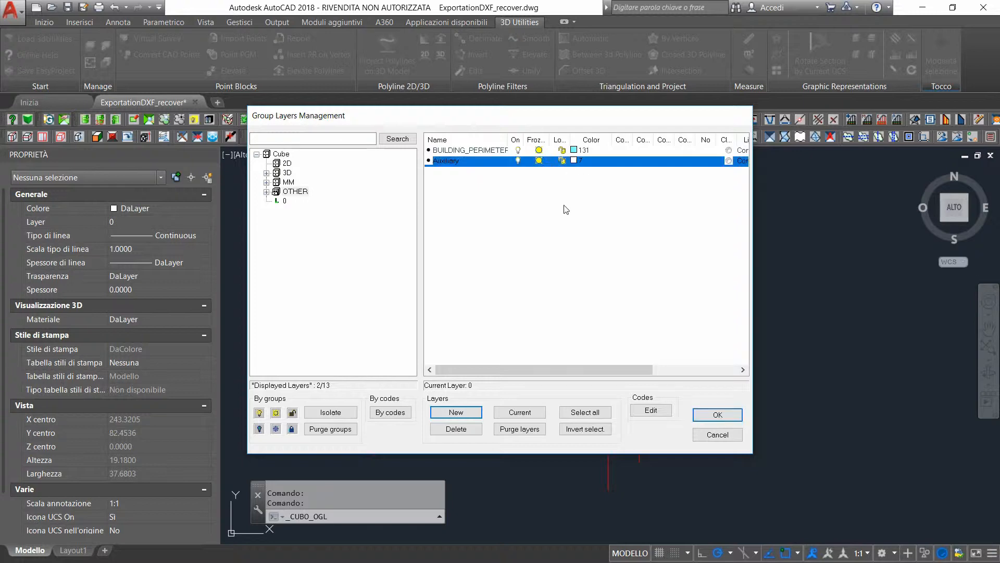
click(502, 163)
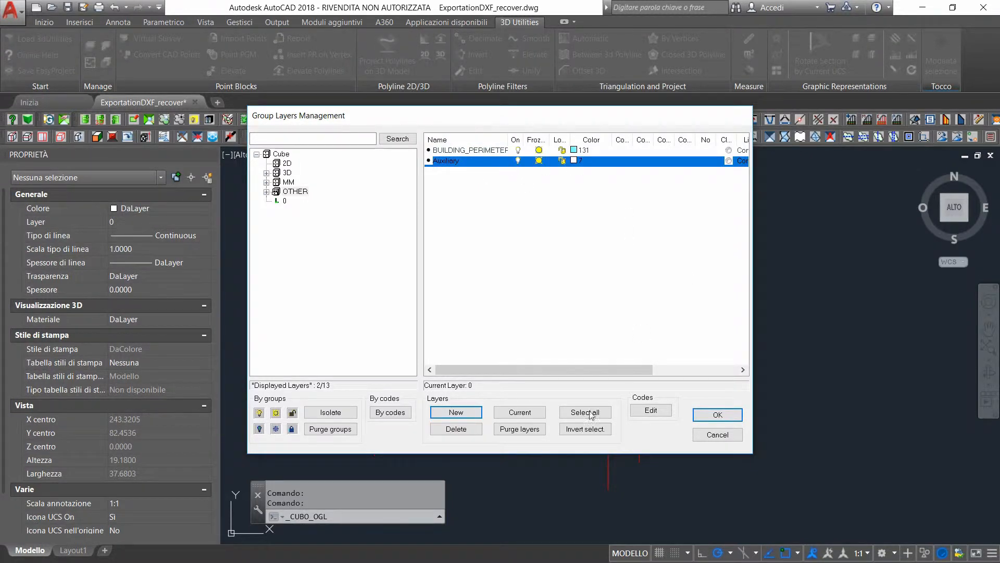
click(520, 412)
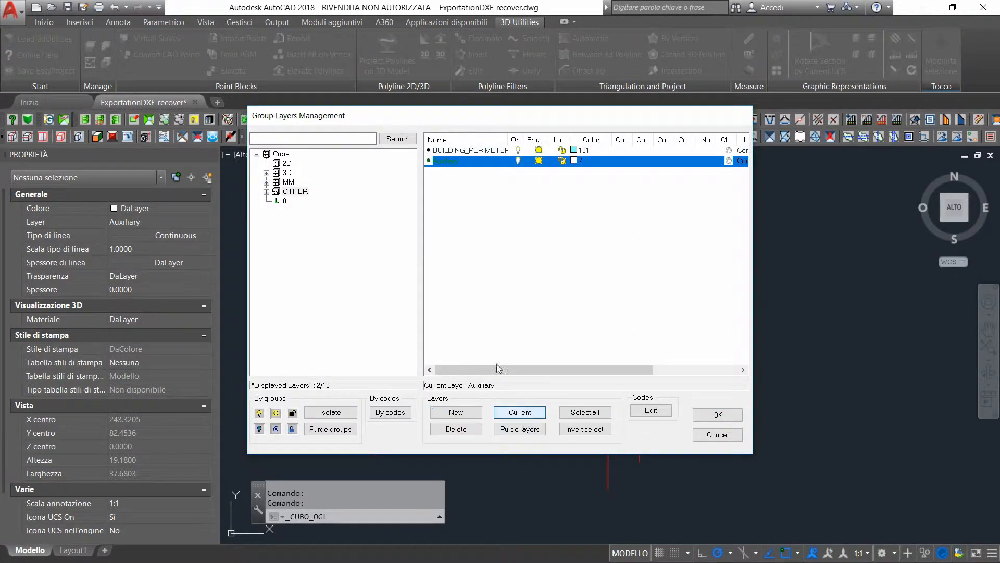
click(718, 414)
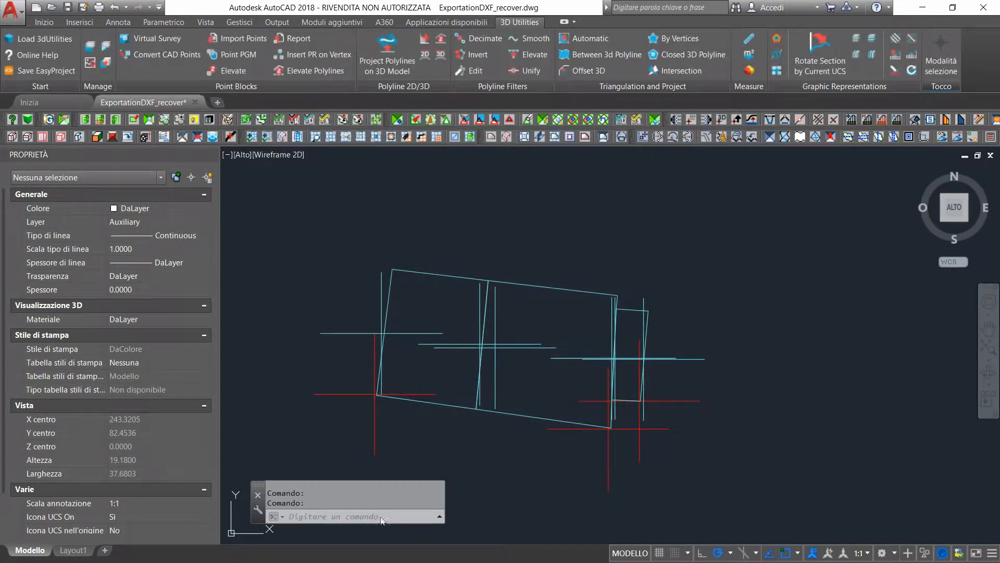
Reapply the cross point style with PTYPE, at 3% size relative to the screen, to refresh the point markers
click(351, 517)
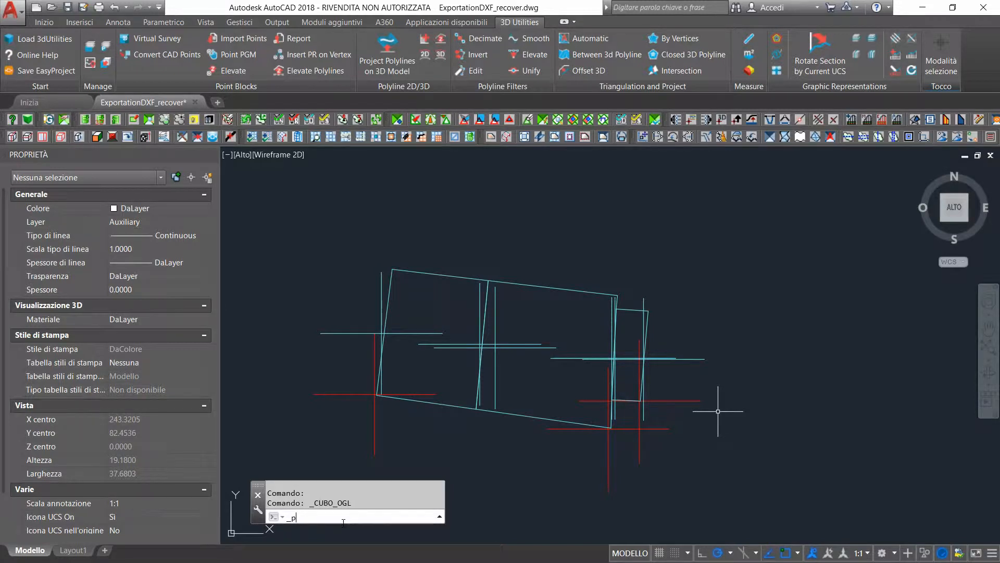
text(_pTYPE)
key(Return)
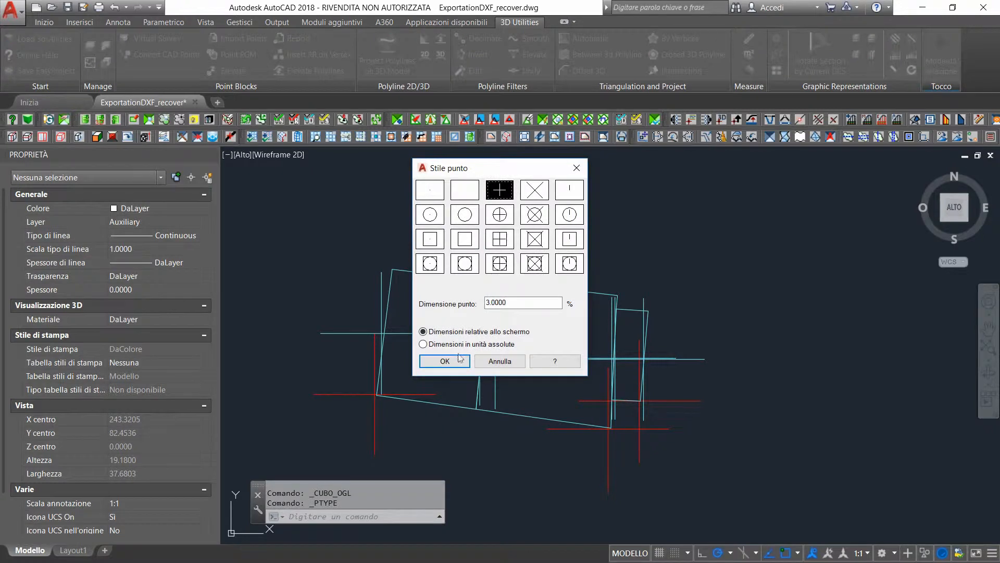
click(445, 360)
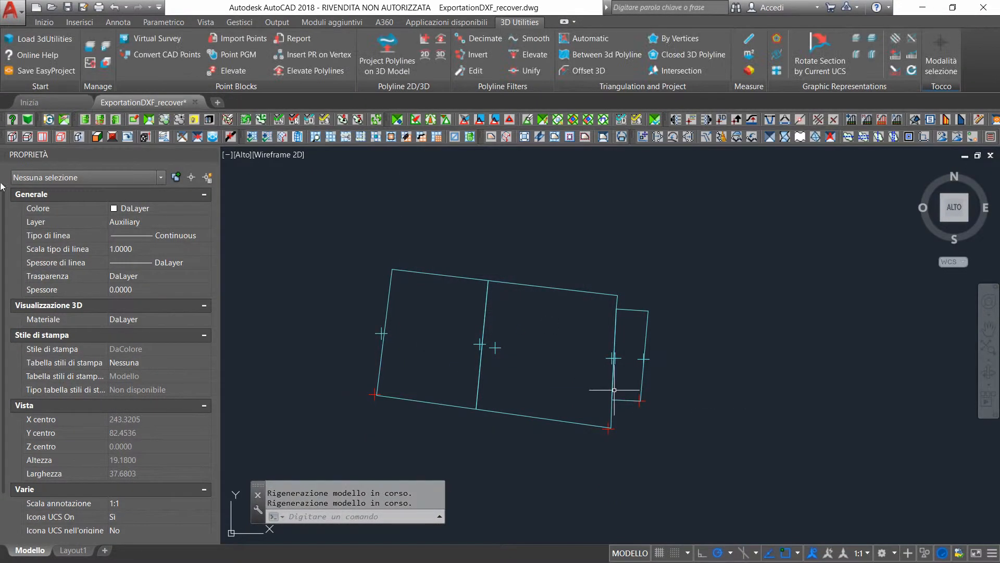
Draw a line across the buildings from the point on the western wall to the point on the small building's eastern wall
click(34, 22)
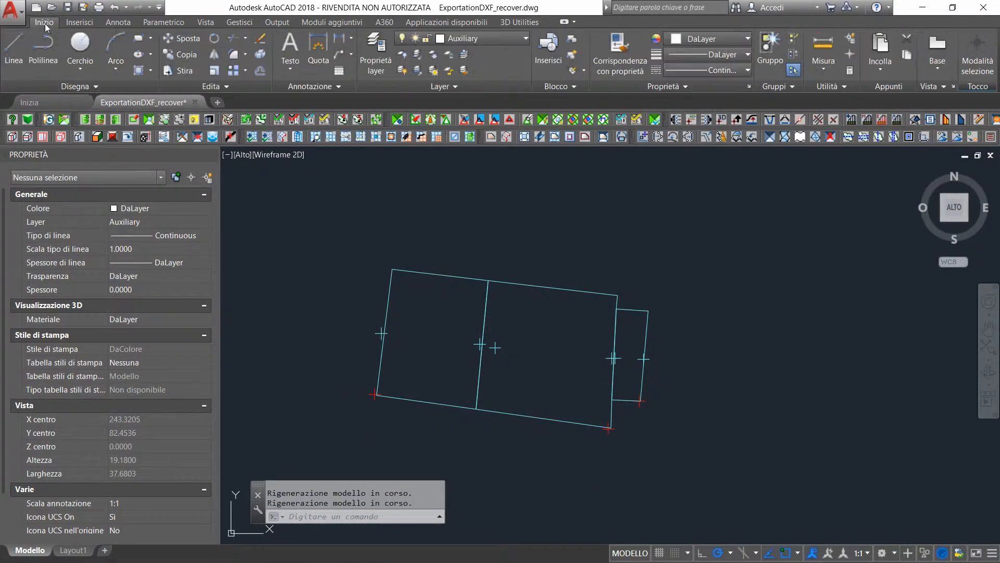
click(13, 52)
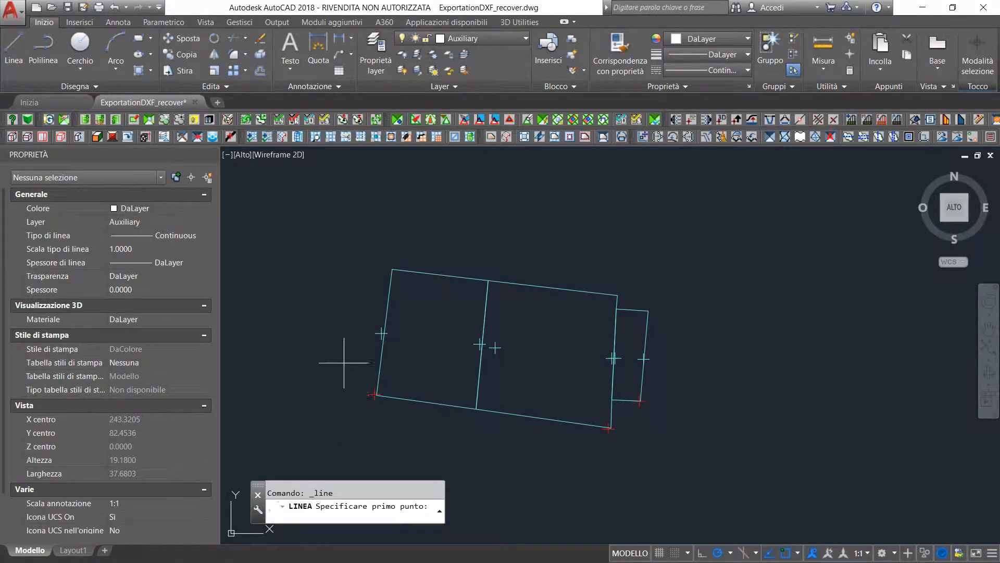
scroll(395, 325, up, 2)
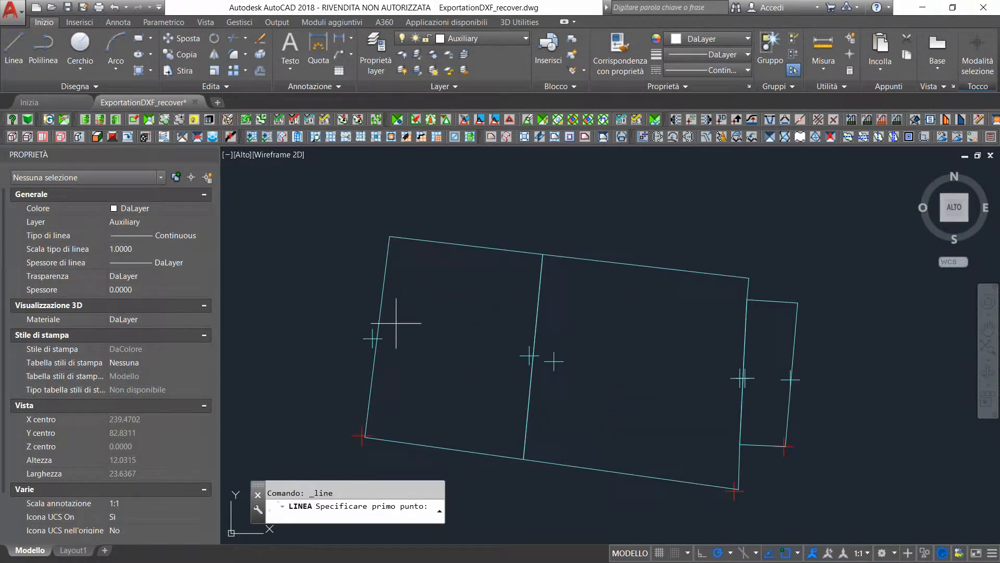
click(368, 340)
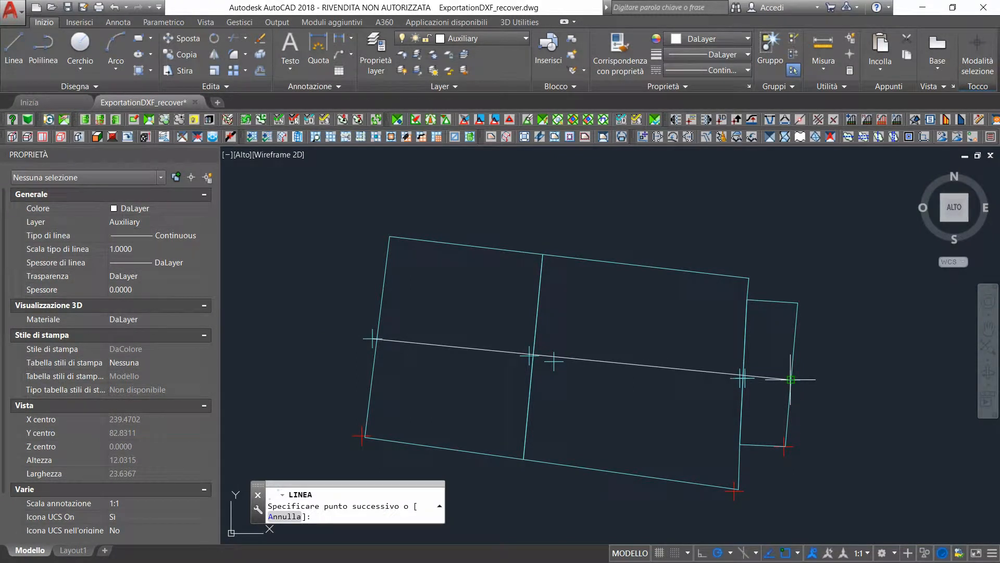
click(791, 379)
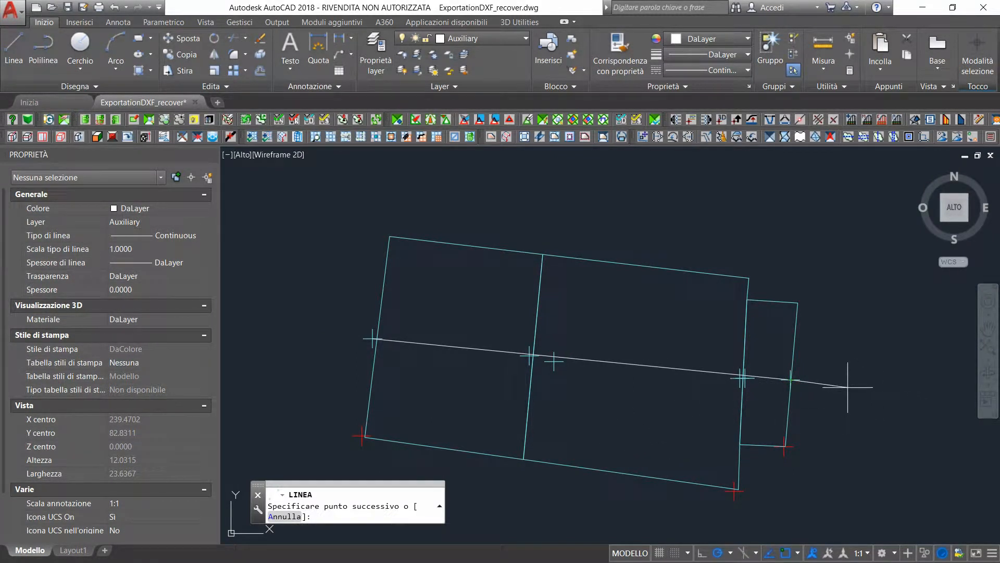
key(Return)
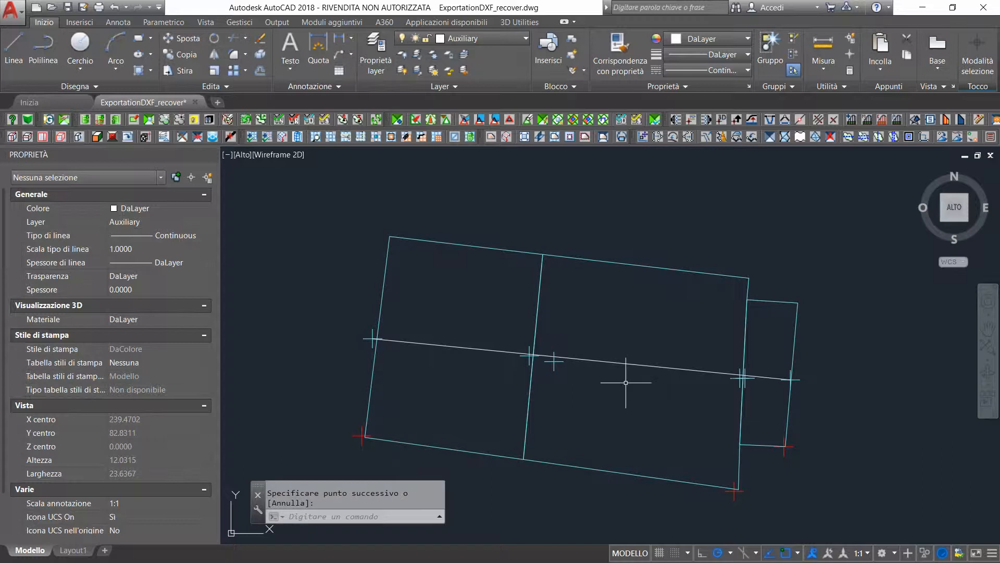
Break the auxiliary line just west of where it crosses the wall shared by the two large building parts
scroll(544, 409, up, 2)
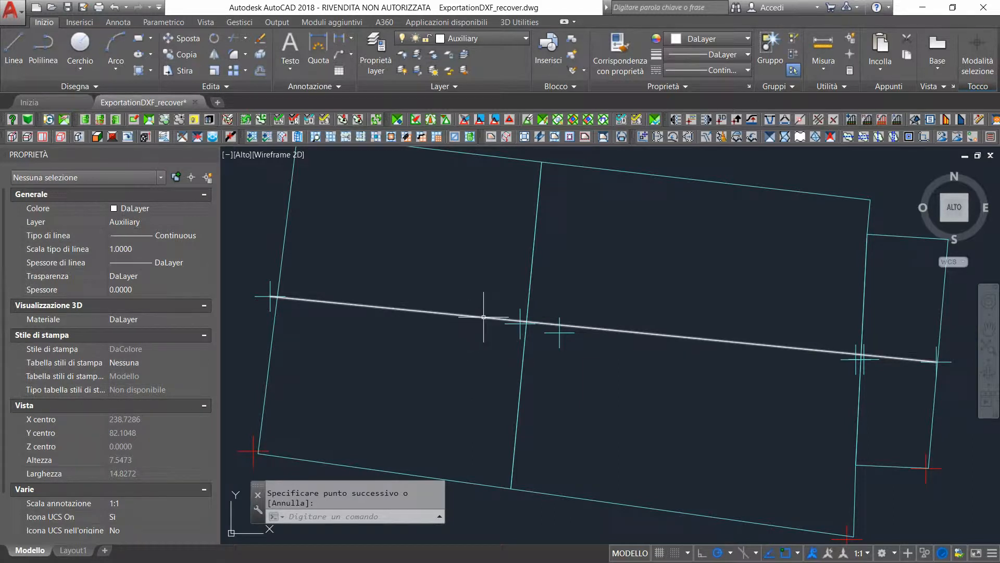
click(346, 518)
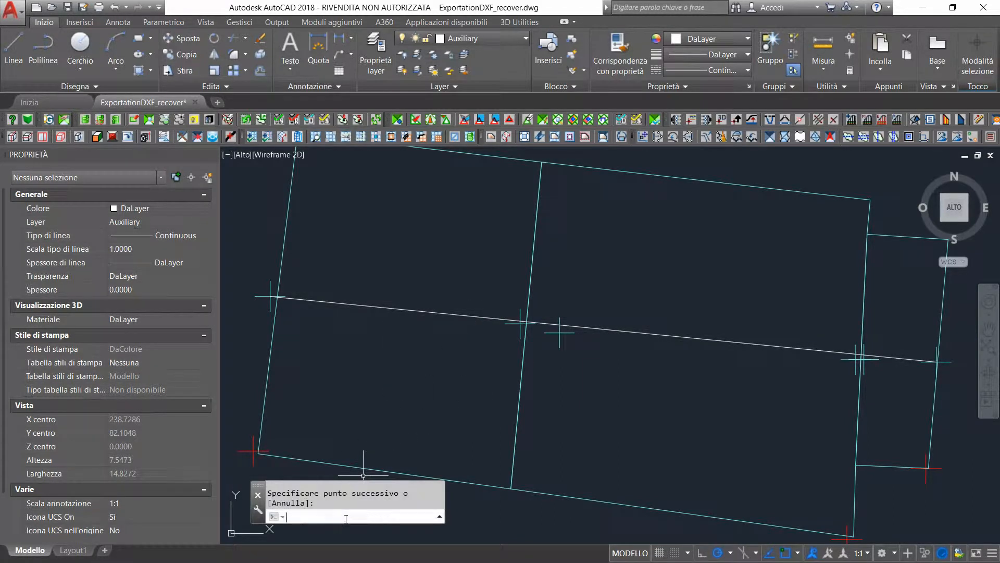
text(_break)
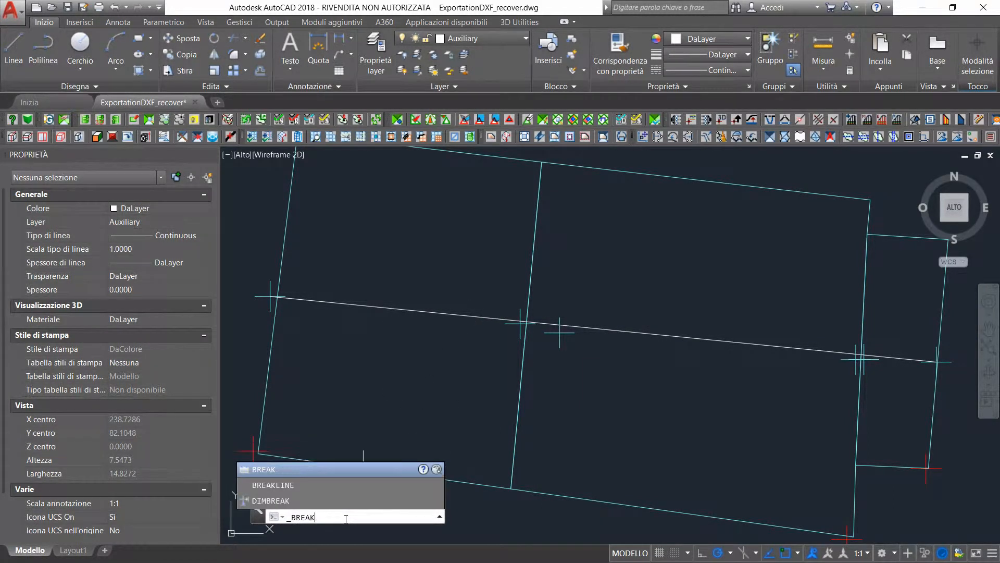
key(Return)
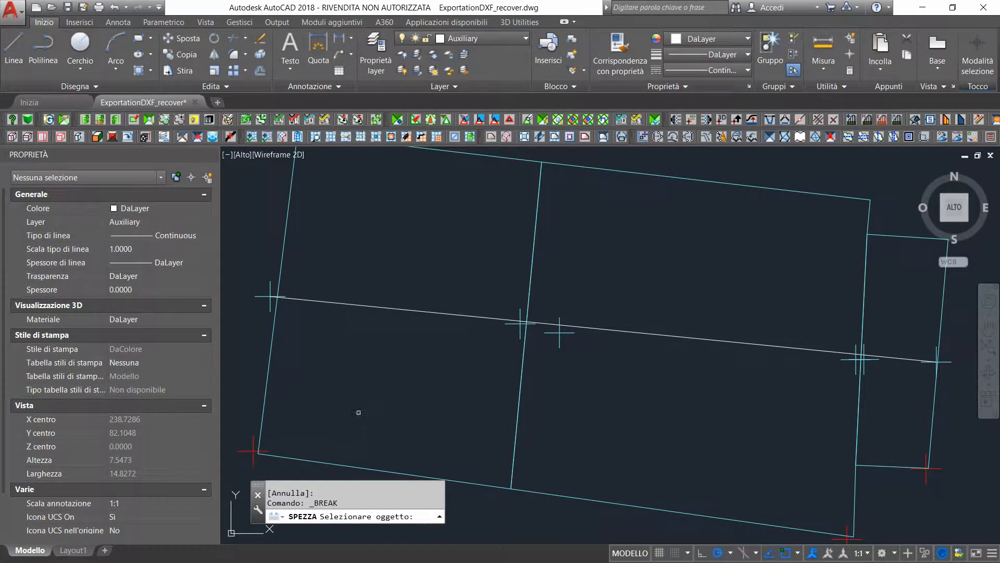
scroll(526, 322, up, 10)
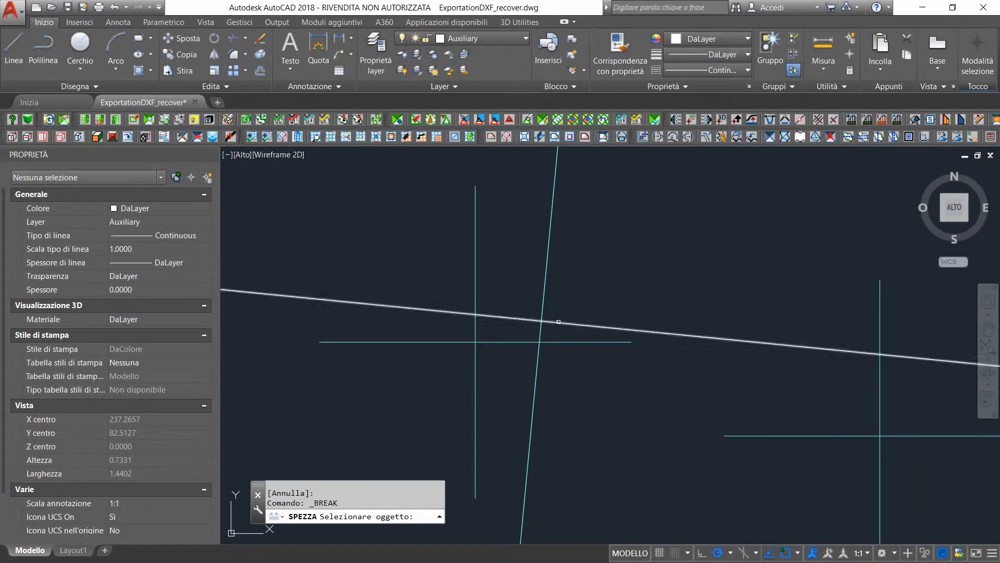
click(541, 320)
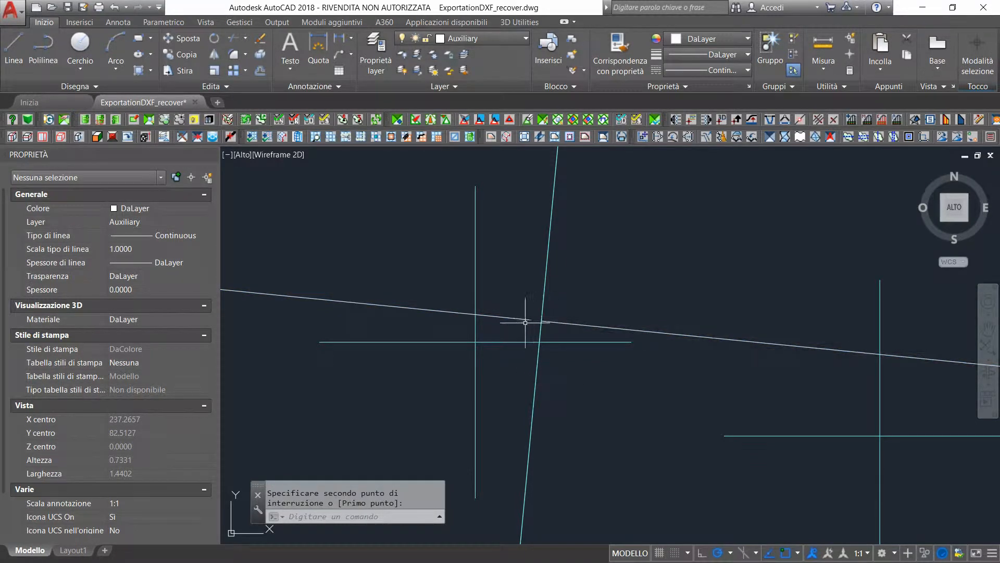
Stretch the western line piece's eastern end to the start of the remaining line at the shared wall
click(531, 319)
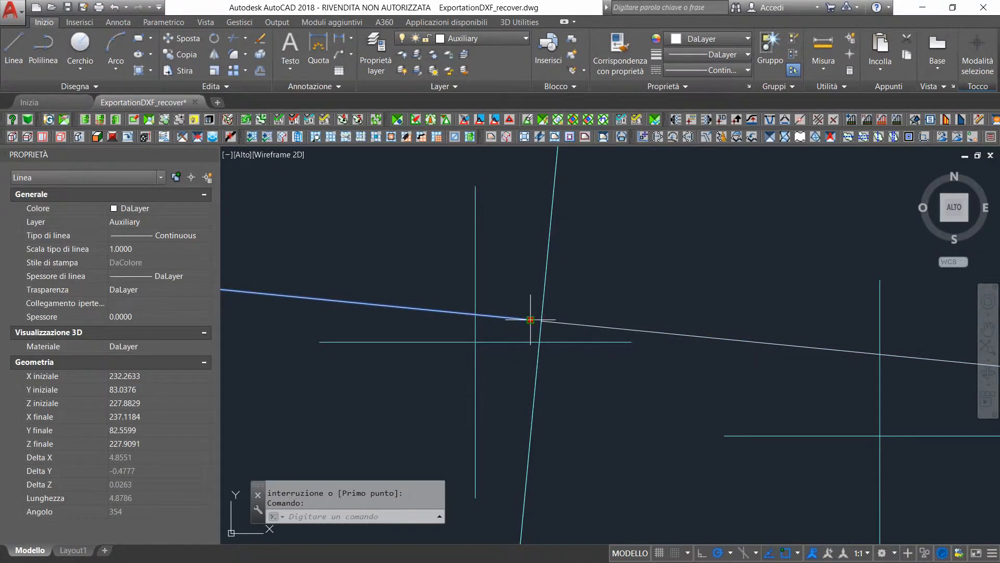
click(531, 319)
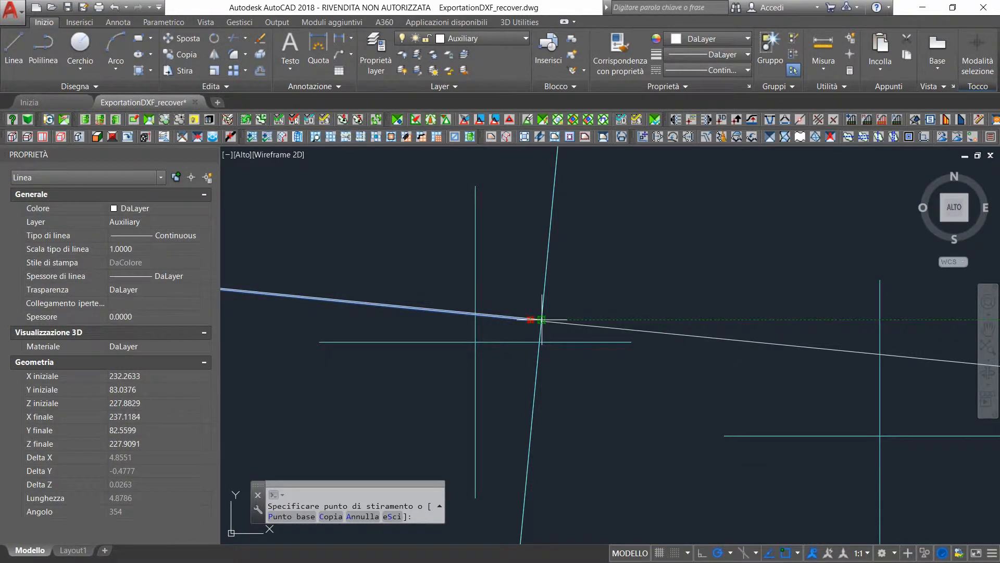
scroll(541, 320, up, 6)
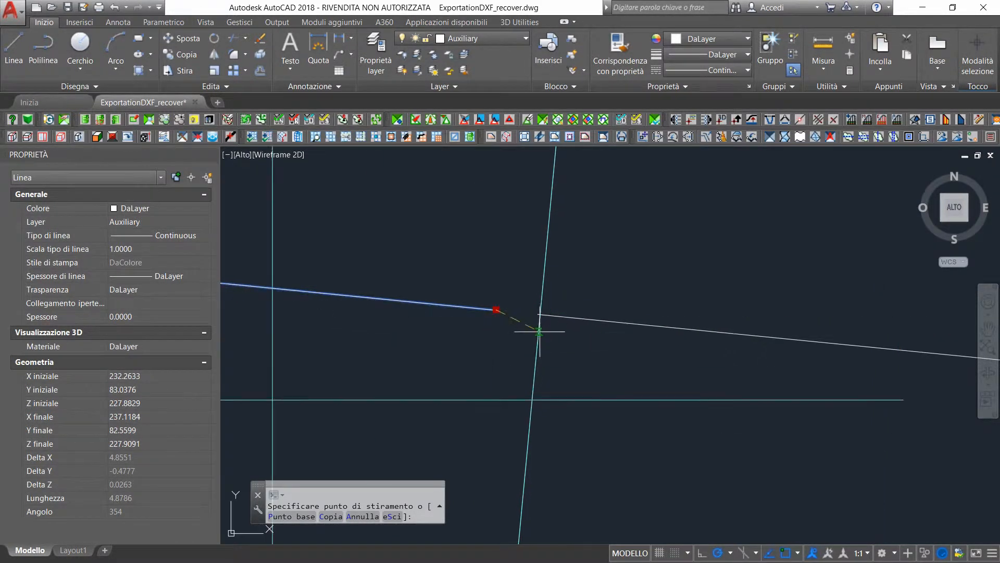
mouse_move(542, 316)
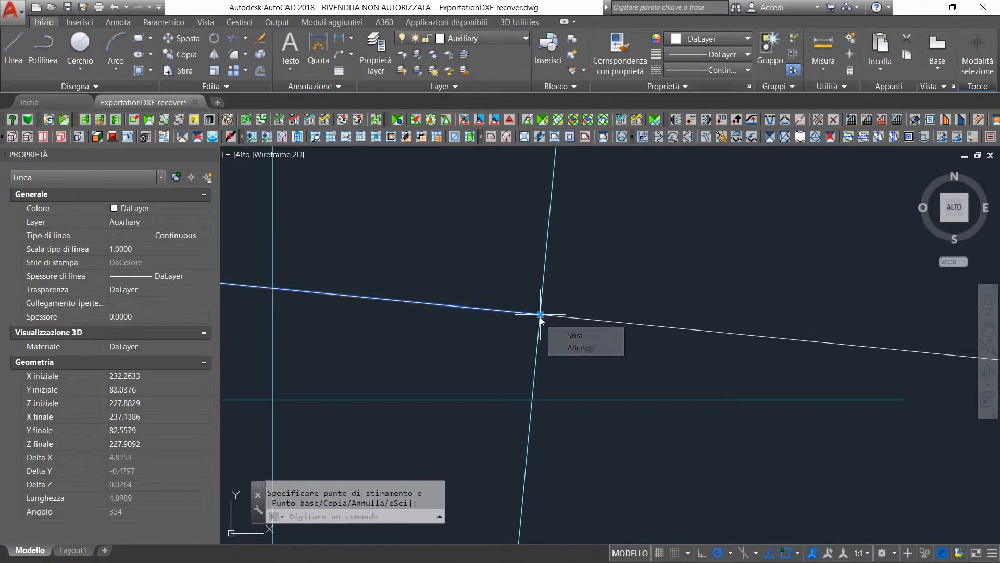
click(574, 336)
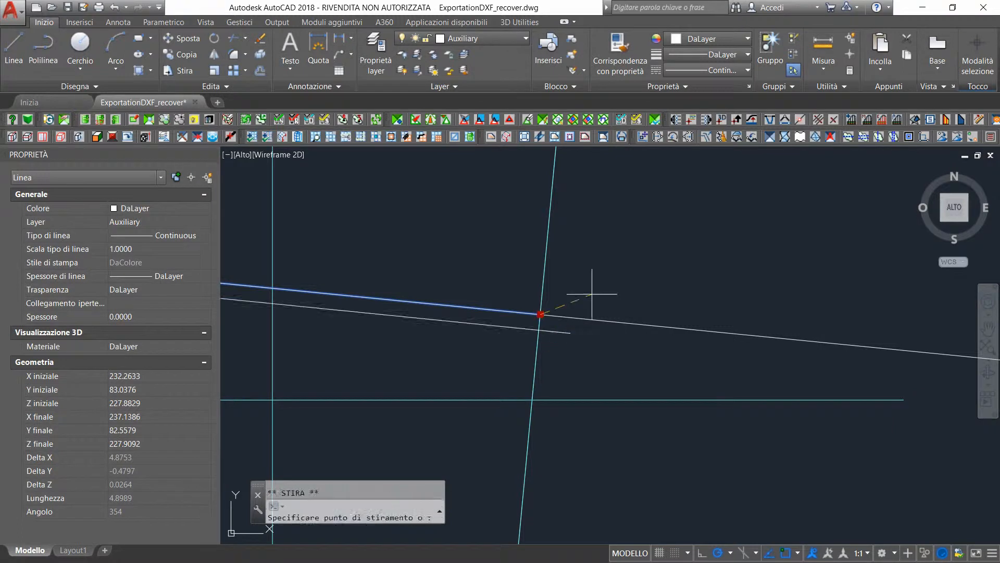
click(541, 314)
Break the remaining auxiliary line just west of the wall between the large building and the small eastern building
key(Return)
scroll(634, 316, down, 5)
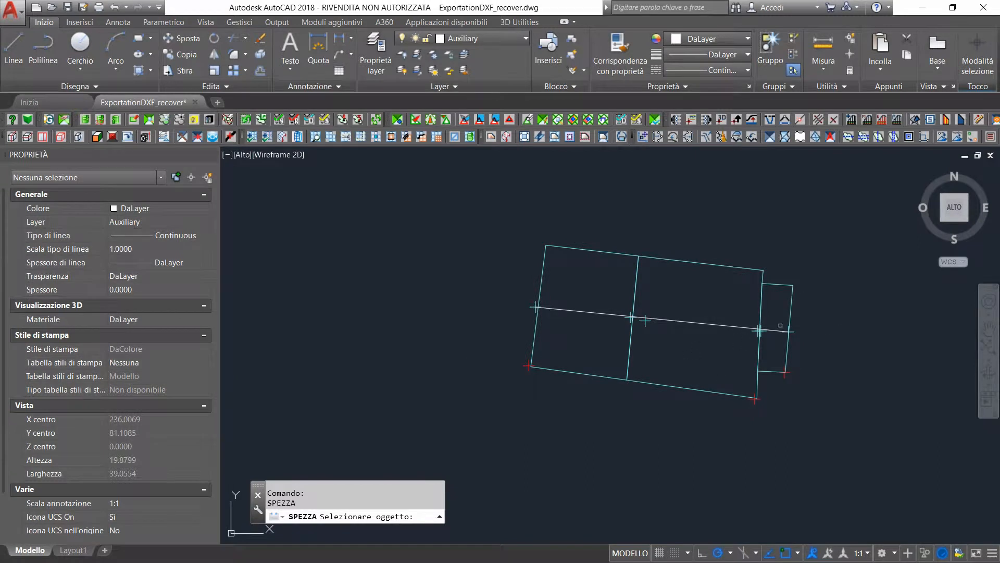
scroll(640, 317, up, 10)
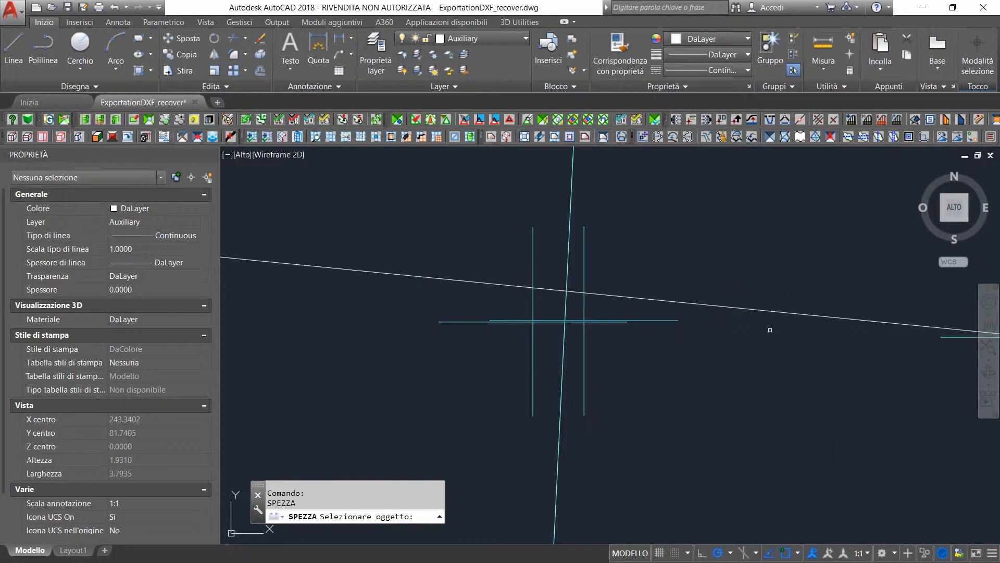
scroll(770, 329, down, 2)
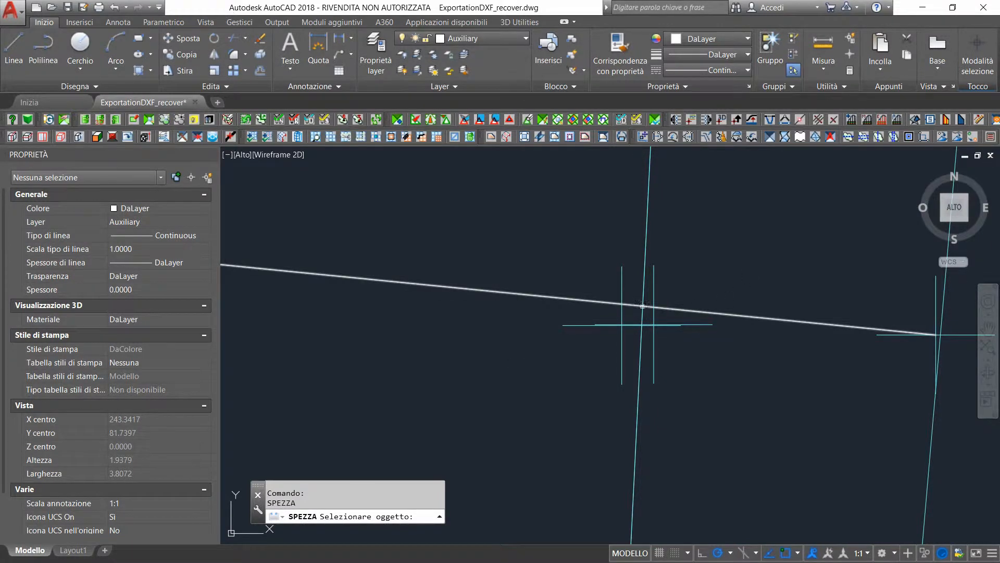
click(635, 305)
scroll(632, 304, up, 4)
click(632, 305)
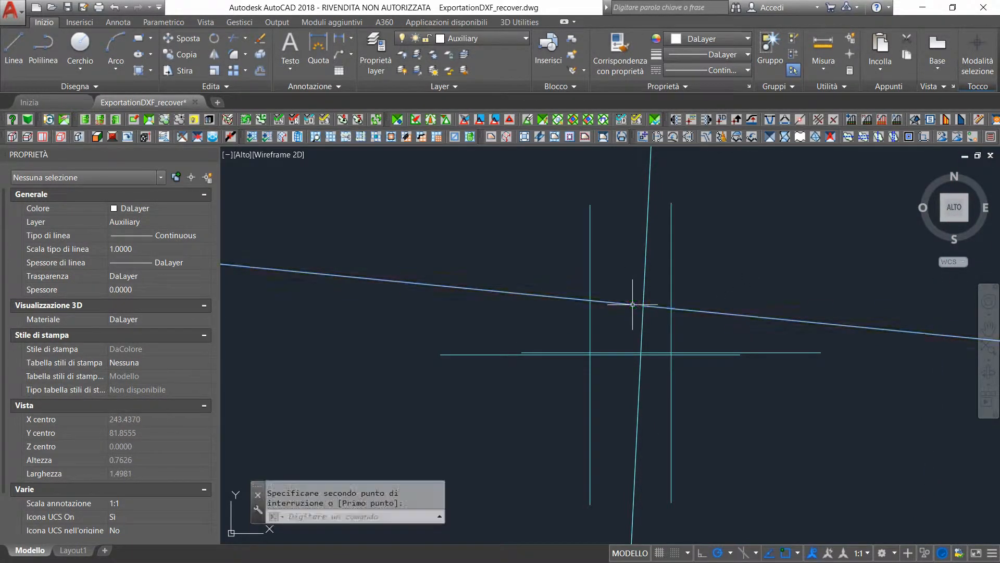
Close the gap at the small building's western wall by stretching the middle piece's end to the short eastern piece, and clear the selection
scroll(638, 305, up, 4)
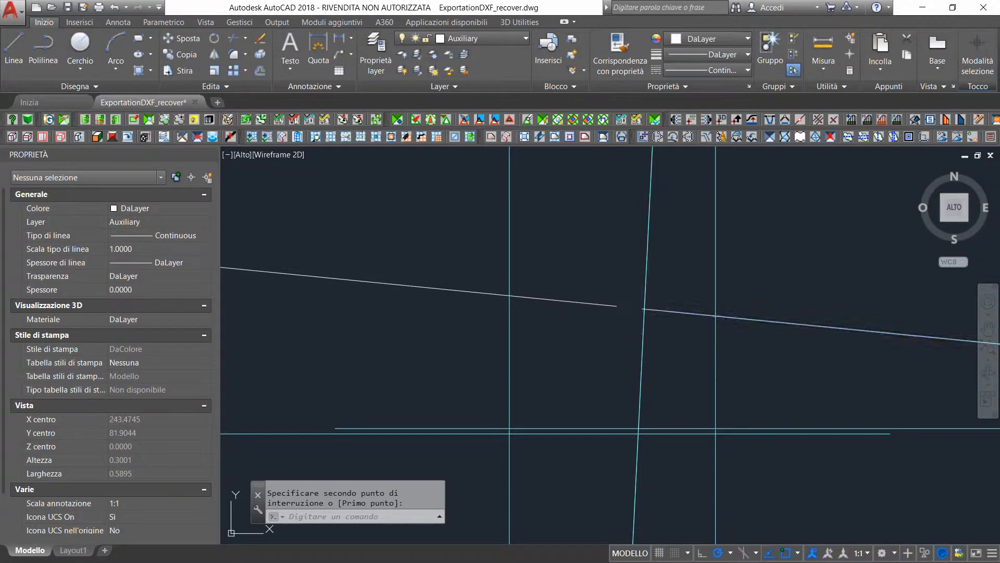
click(641, 308)
click(642, 308)
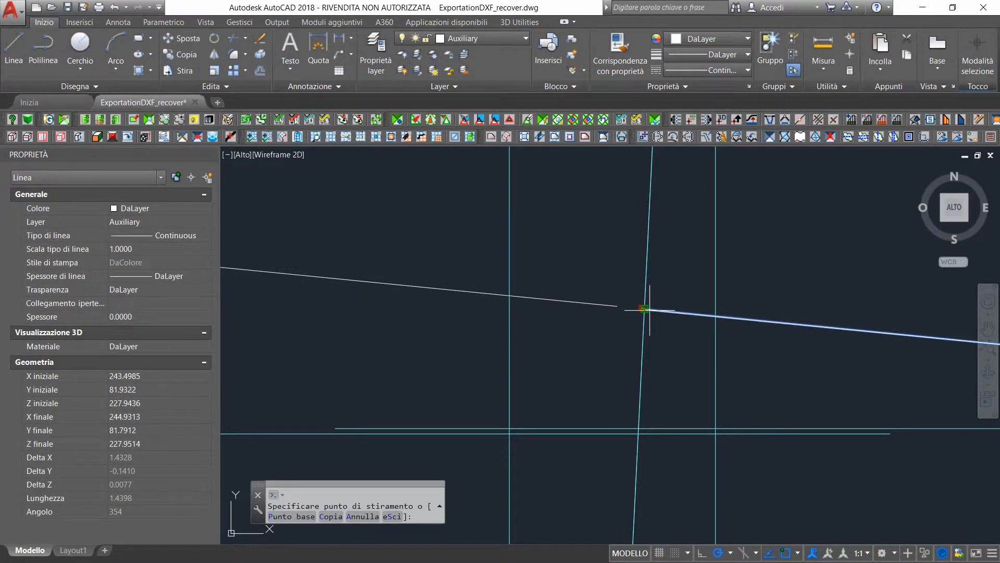
click(644, 308)
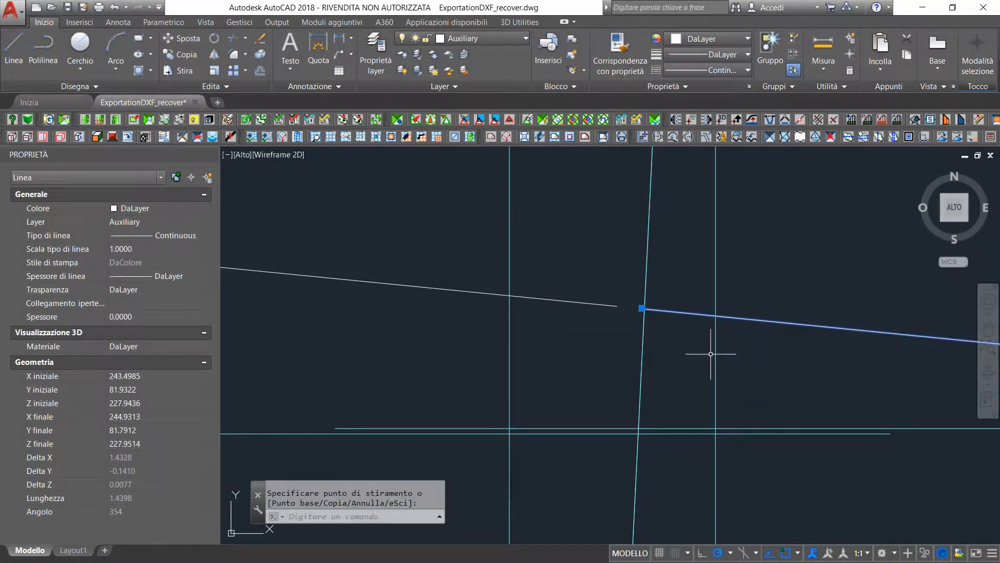
click(616, 307)
click(616, 307)
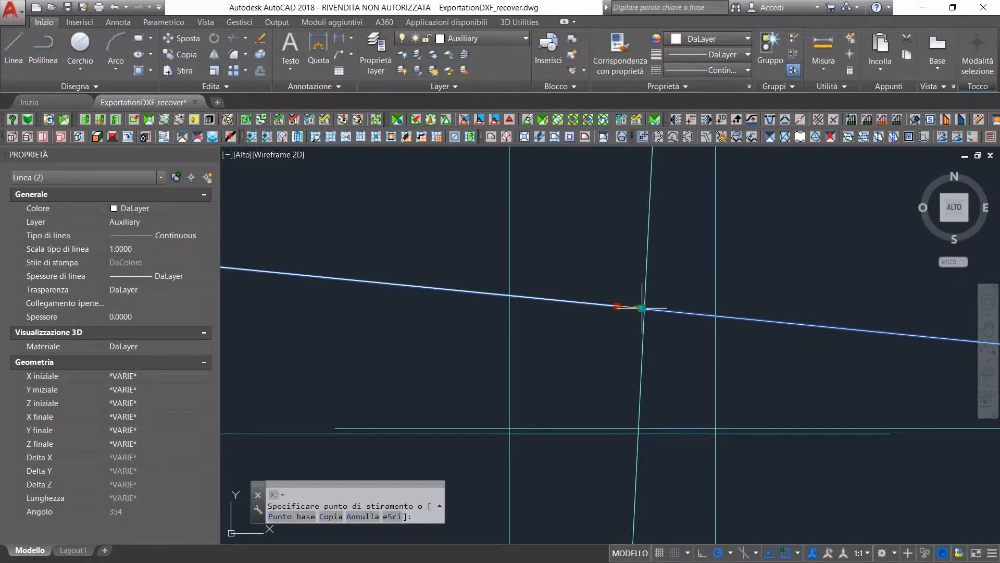
click(642, 308)
scroll(663, 320, down, 8)
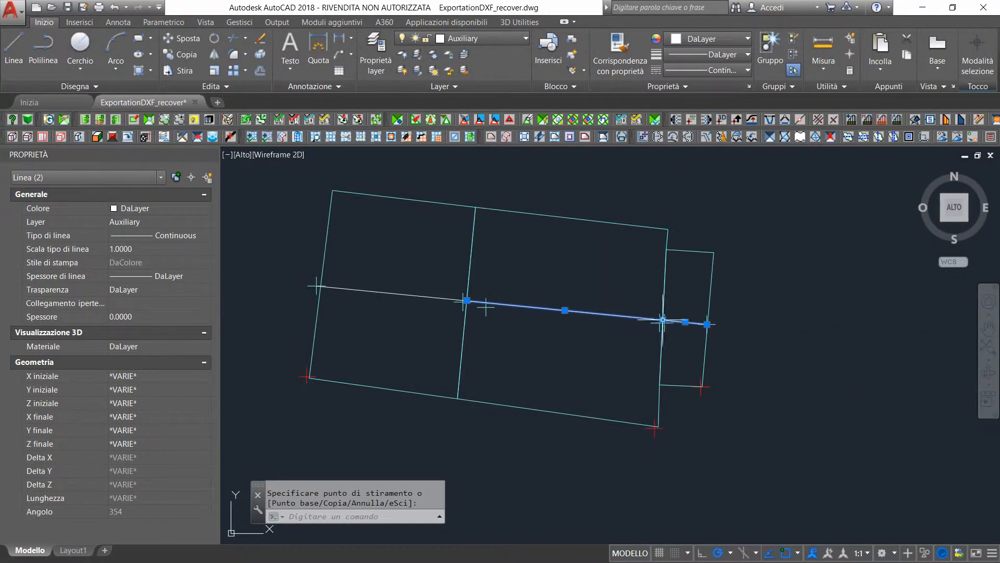
click(773, 346)
right_click(773, 346)
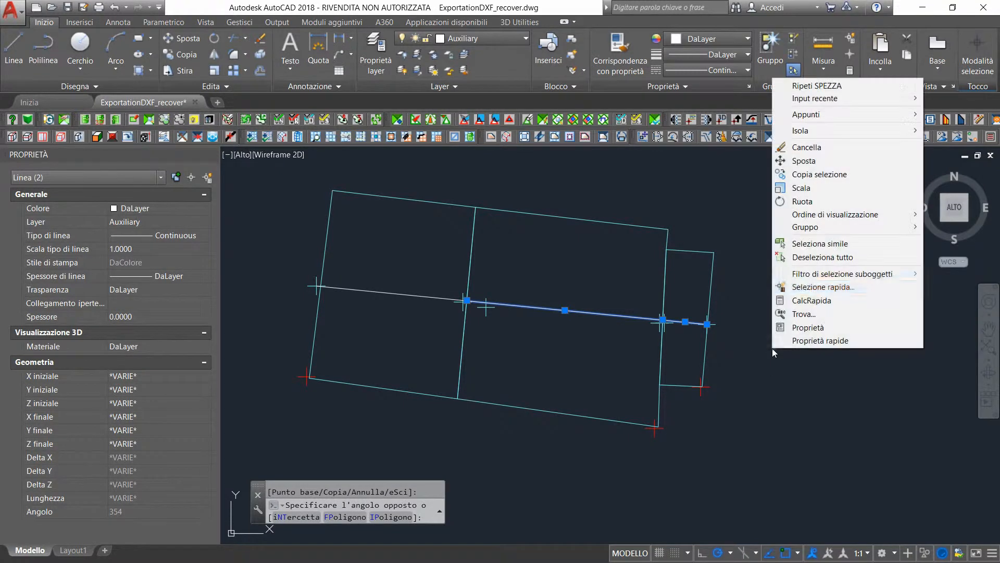
click(813, 257)
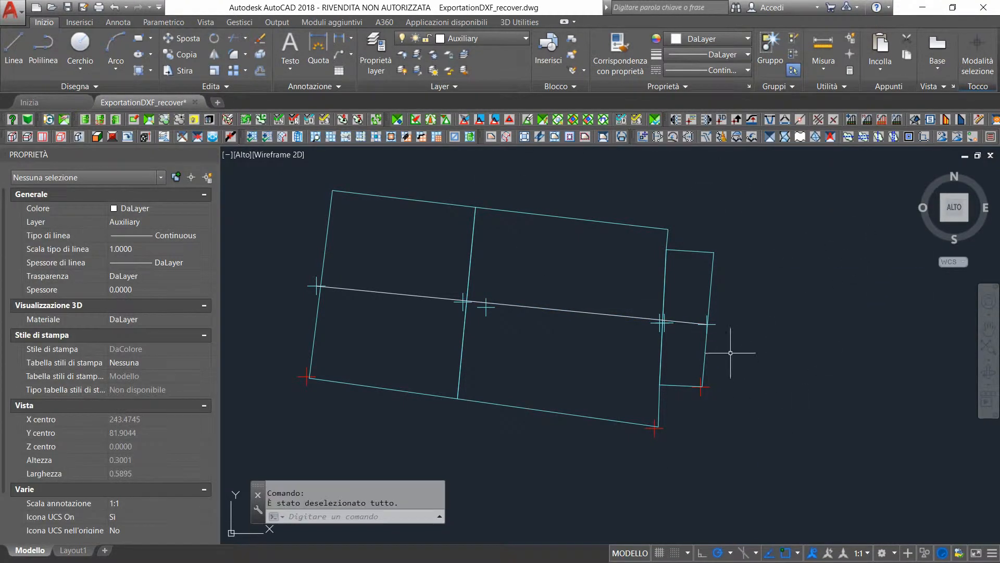
Stretch the short eastern piece's outer end onto the small building's eastern perimeter line
scroll(699, 322, up, 8)
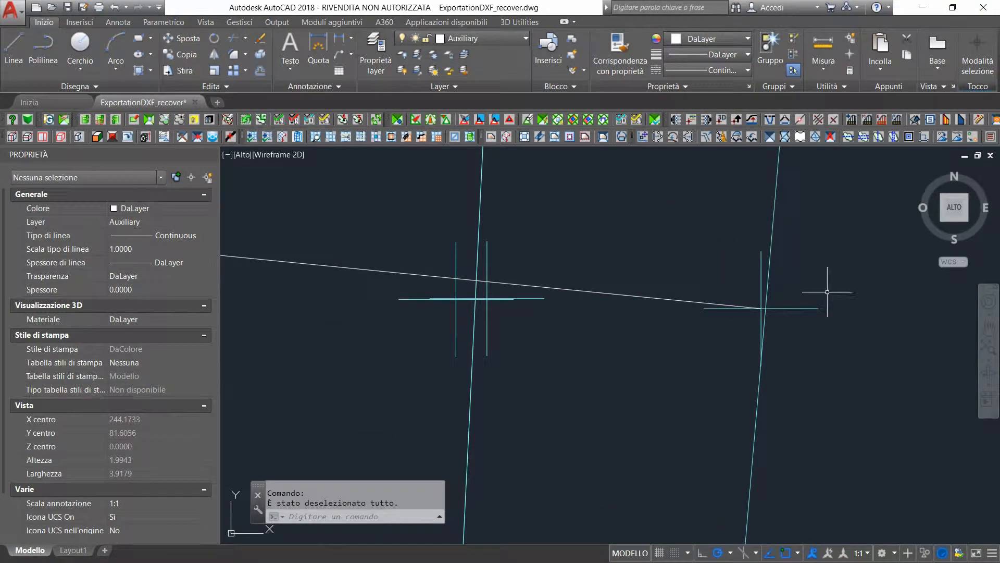
scroll(828, 291, up, 4)
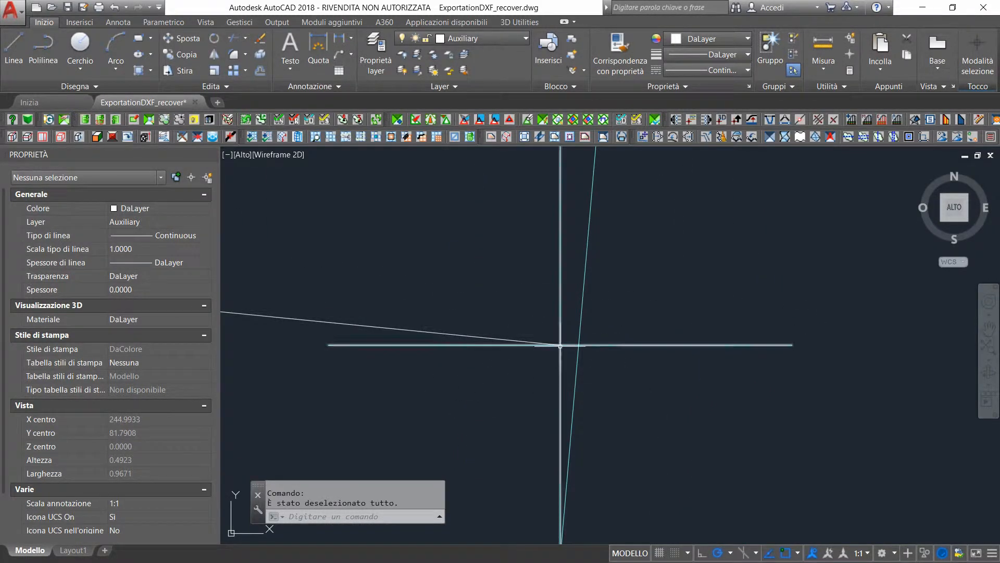
click(559, 345)
mouse_move(562, 345)
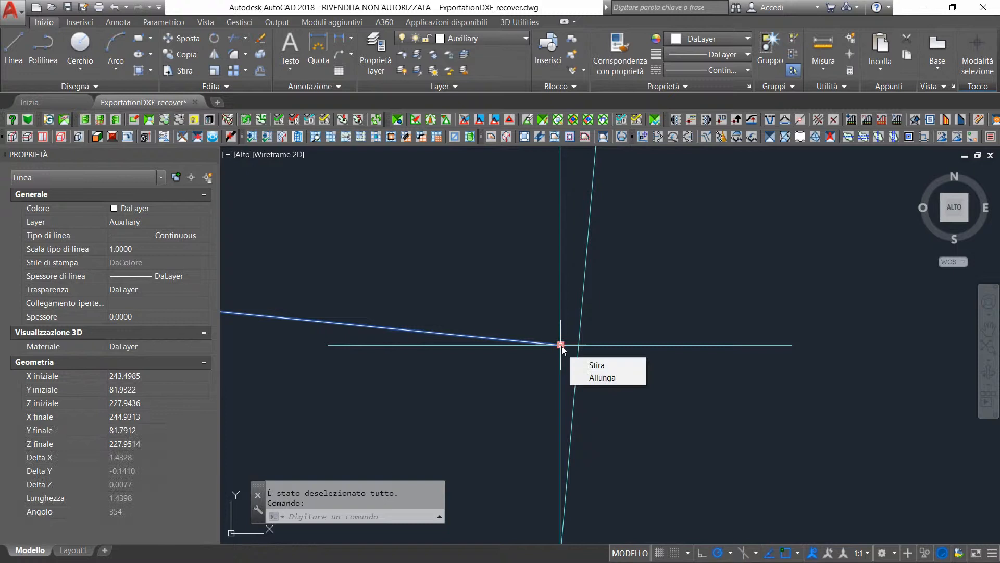
click(595, 364)
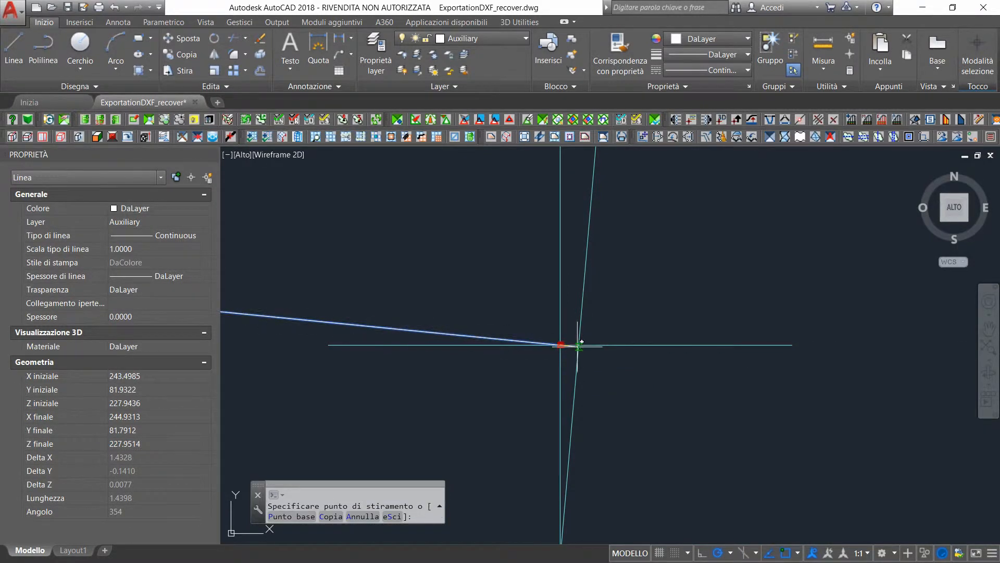
click(579, 345)
scroll(644, 335, down, 4)
mouse_move(647, 329)
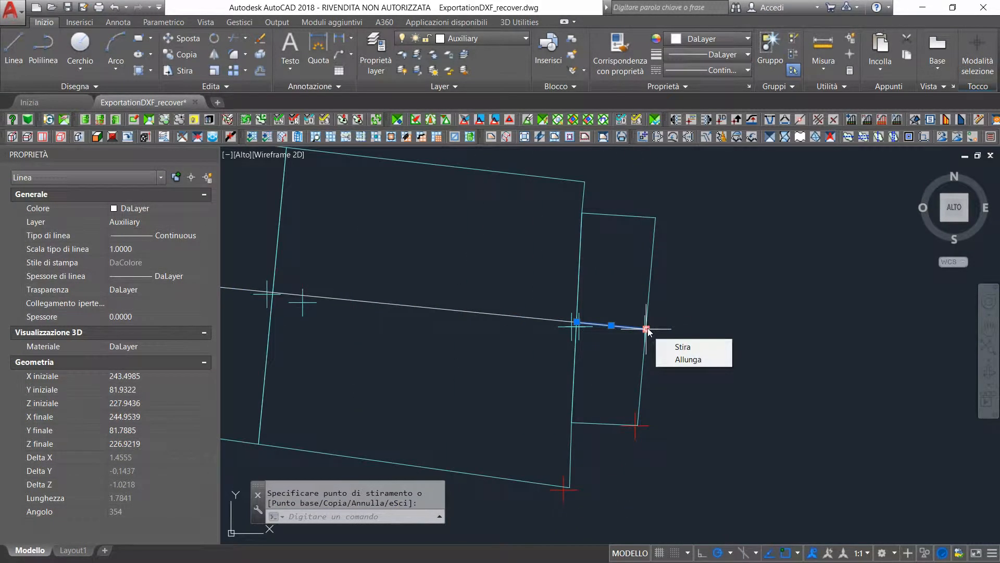
Stretch the western piece's outer end from the point marker onto the building's western perimeter line
scroll(589, 343, down, 2)
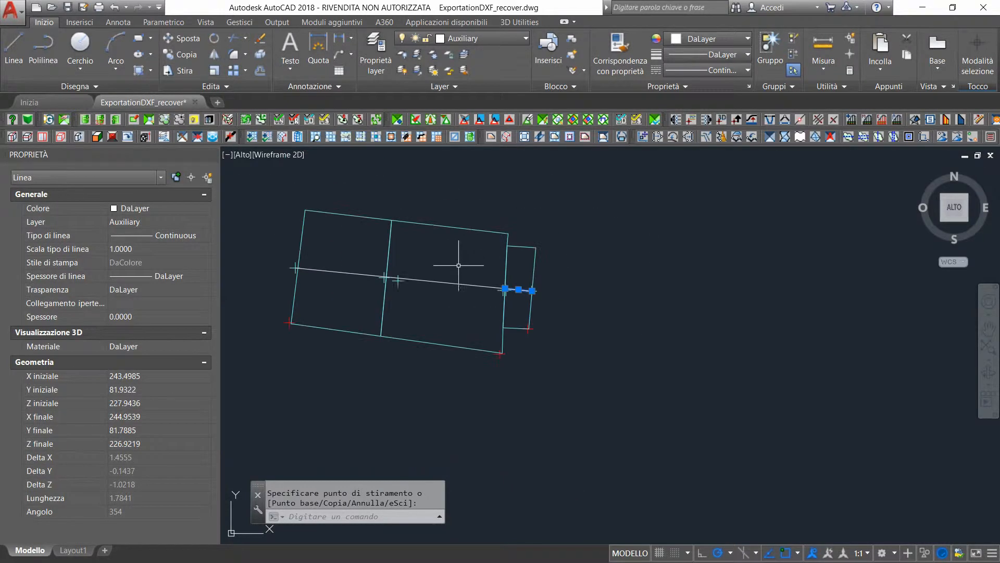
scroll(301, 268, up, 6)
scroll(261, 273, up, 2)
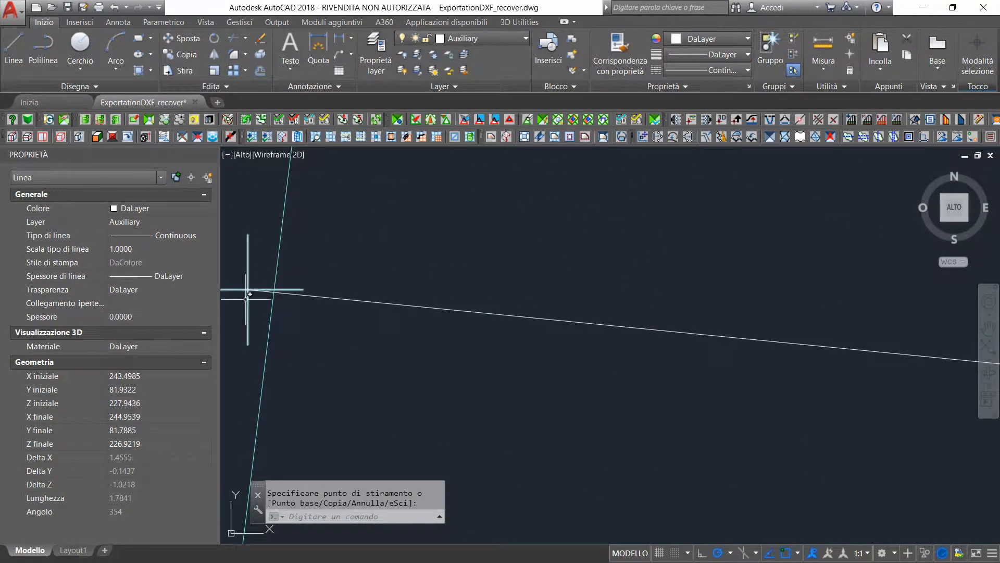
click(248, 289)
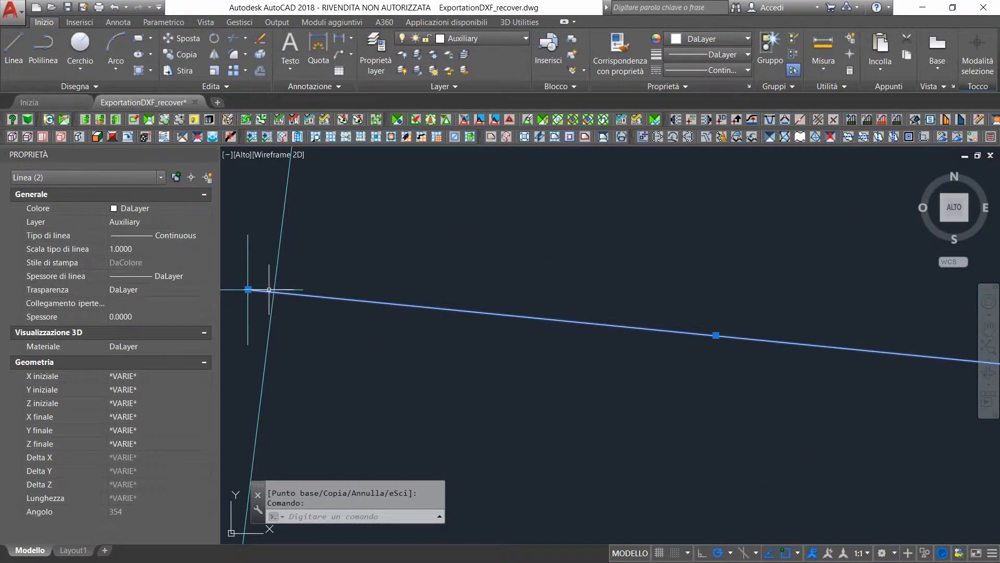
scroll(268, 289, up, 3)
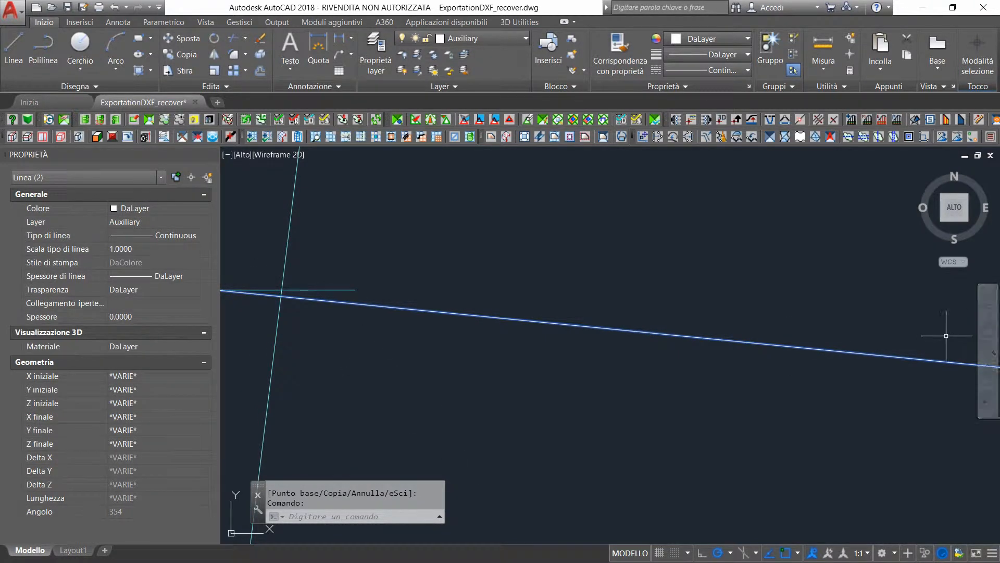
text(p)
key(Return)
drag(315, 304, 475, 326)
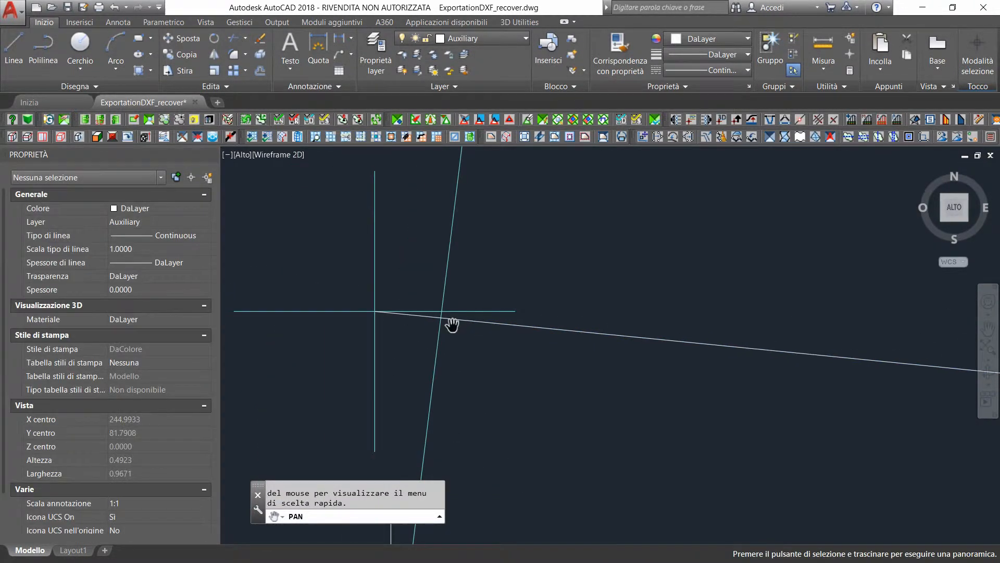
key(Escape)
click(376, 312)
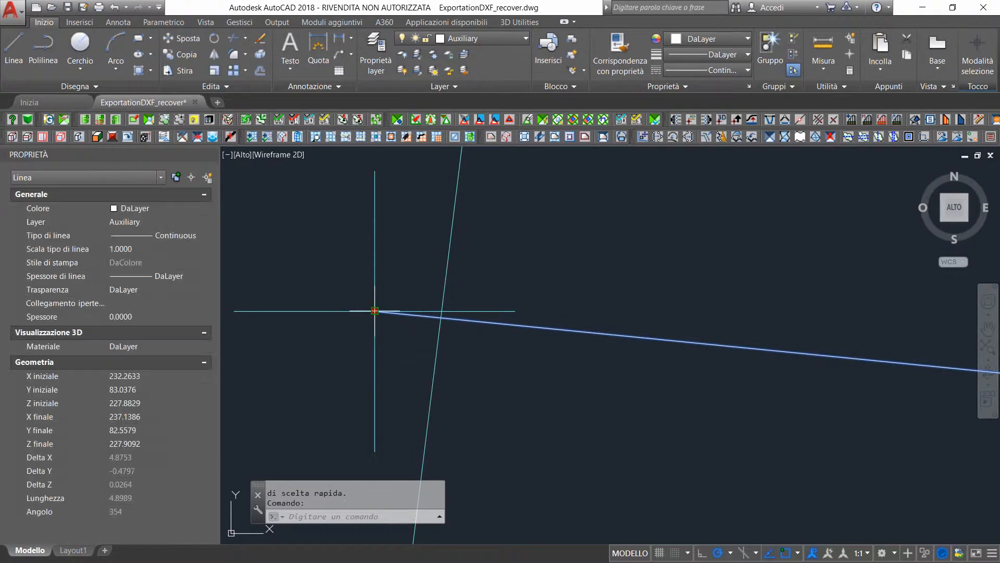
click(375, 311)
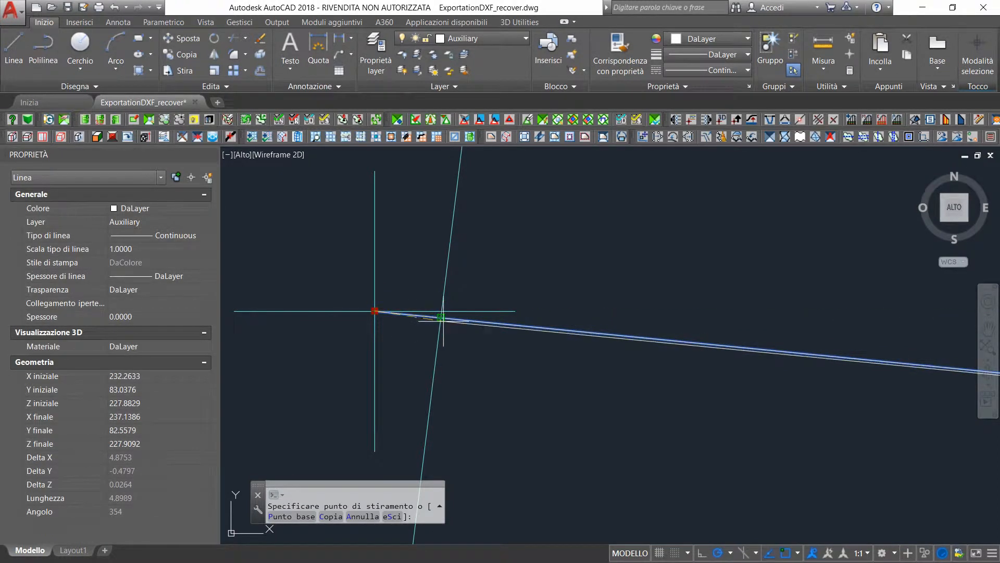
scroll(441, 317, up, 6)
click(427, 305)
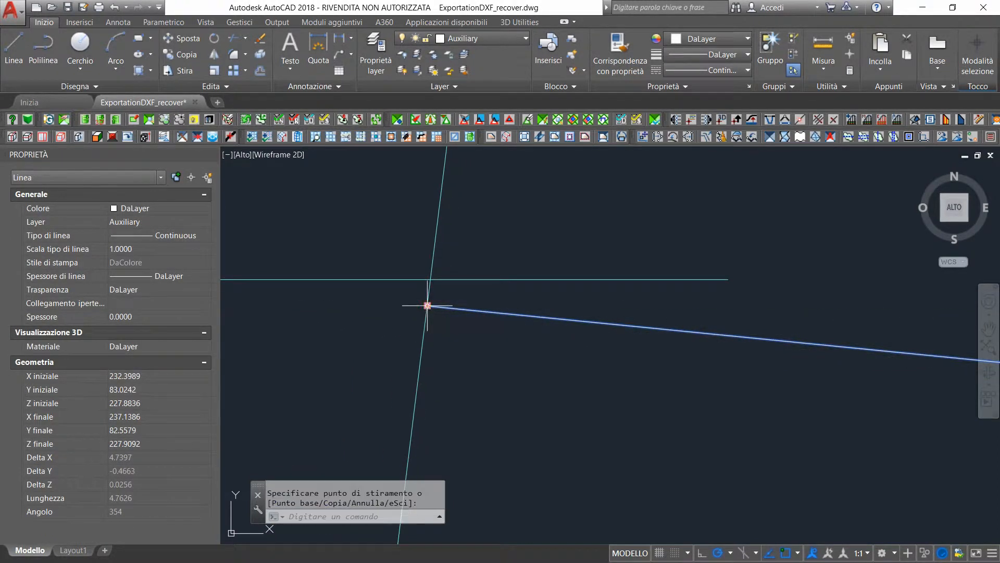
Try to move the western auxiliary line by its ECS to the point marker at the building's western perimeter
key(Escape)
text(p)
key(Return)
scroll(506, 281, down, 4)
scroll(505, 281, down, 8)
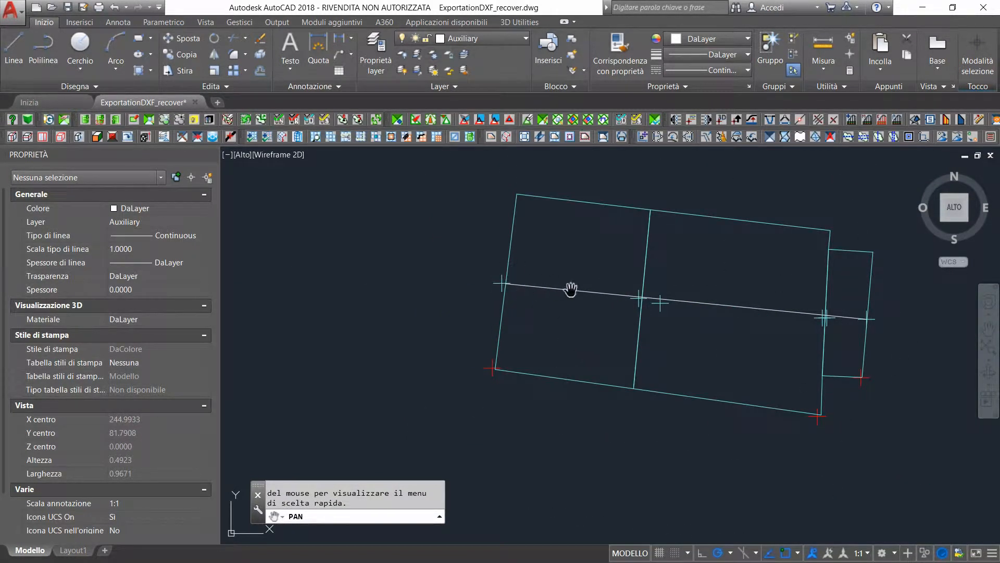
key(Escape)
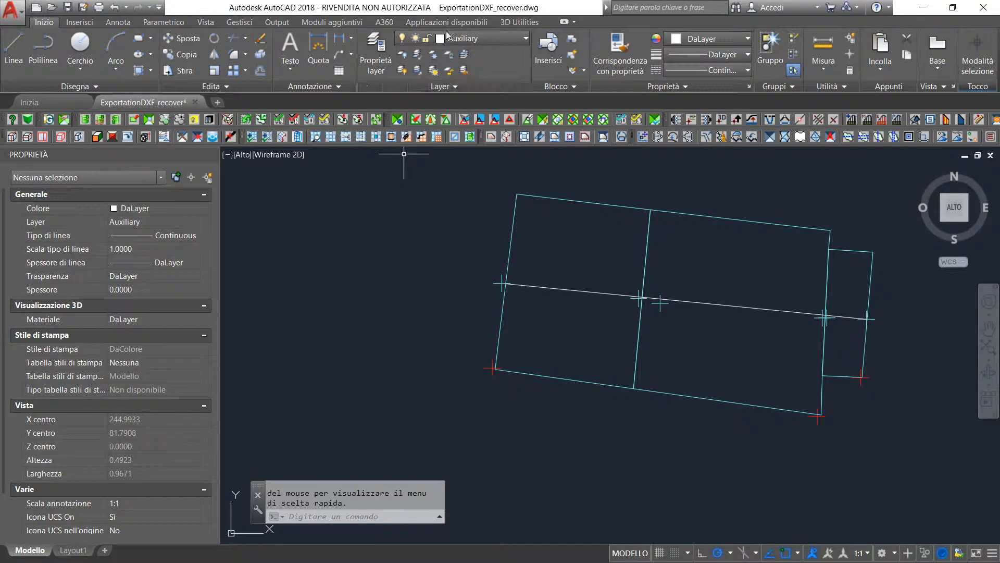
click(516, 21)
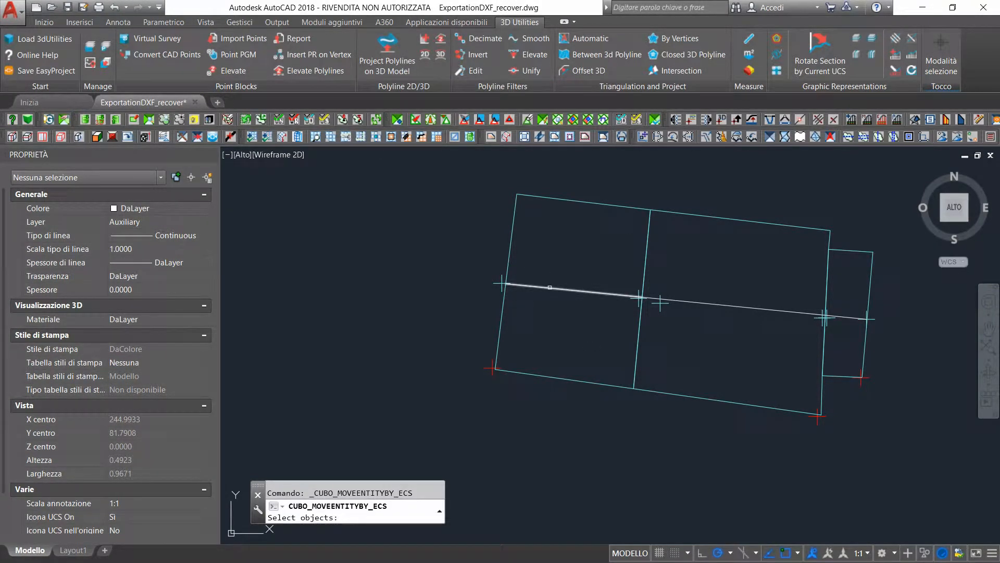
click(544, 289)
key(Return)
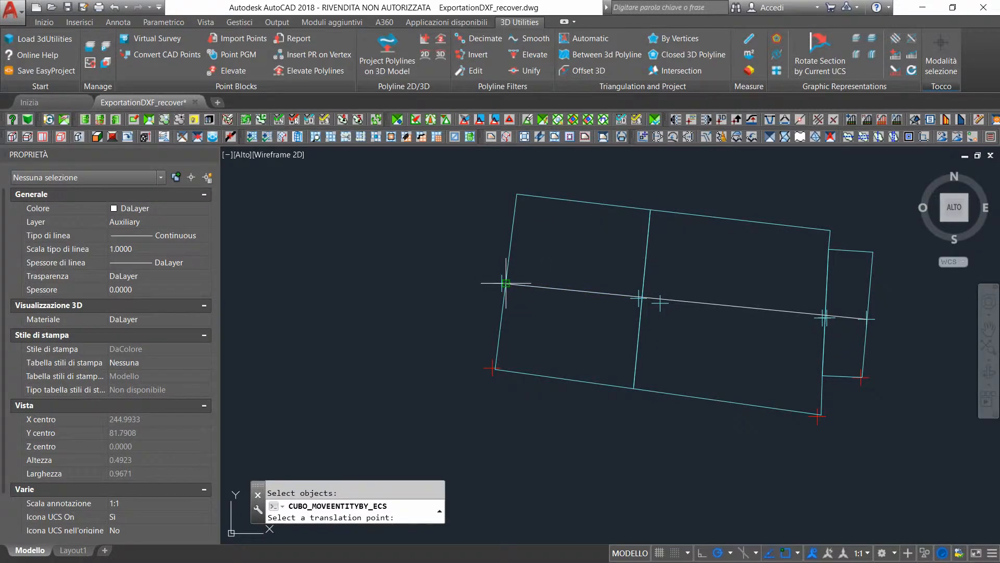
scroll(506, 283, up, 5)
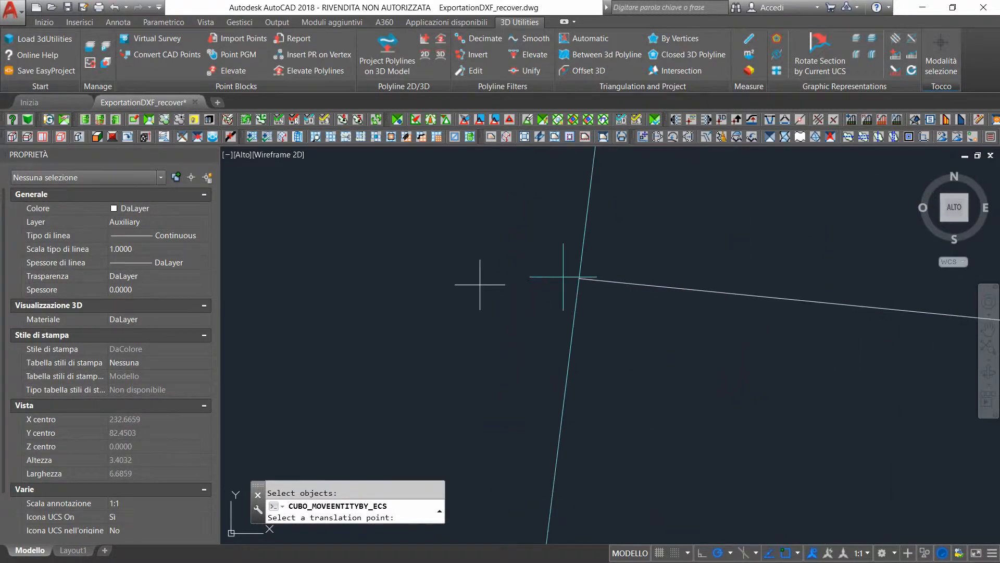
click(563, 277)
Try to move the middle auxiliary line by its ECS to the point marker just inside the large building's western wall
key(Return)
scroll(678, 270, down, 4)
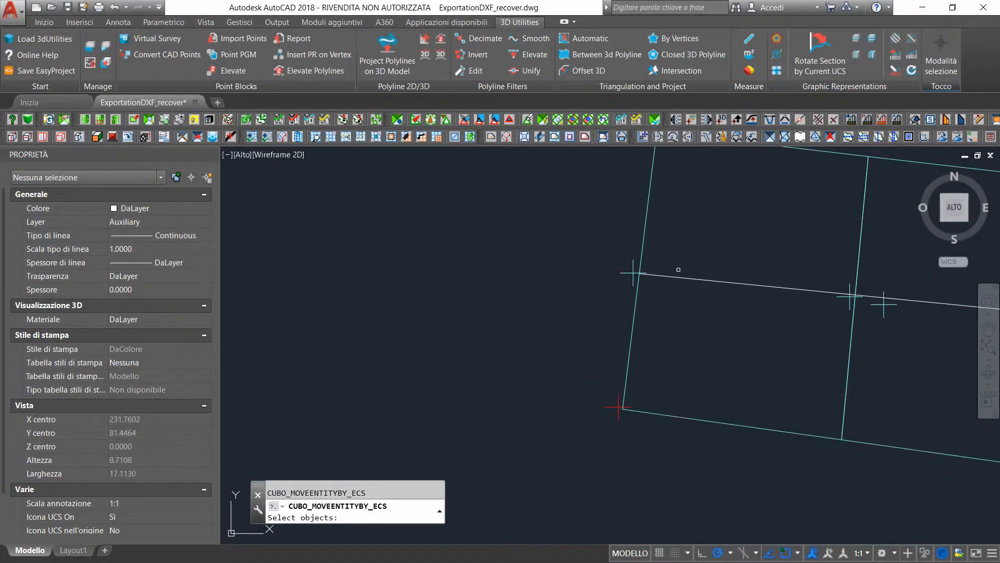
scroll(679, 270, down, 2)
click(989, 328)
drag(833, 353, 591, 386)
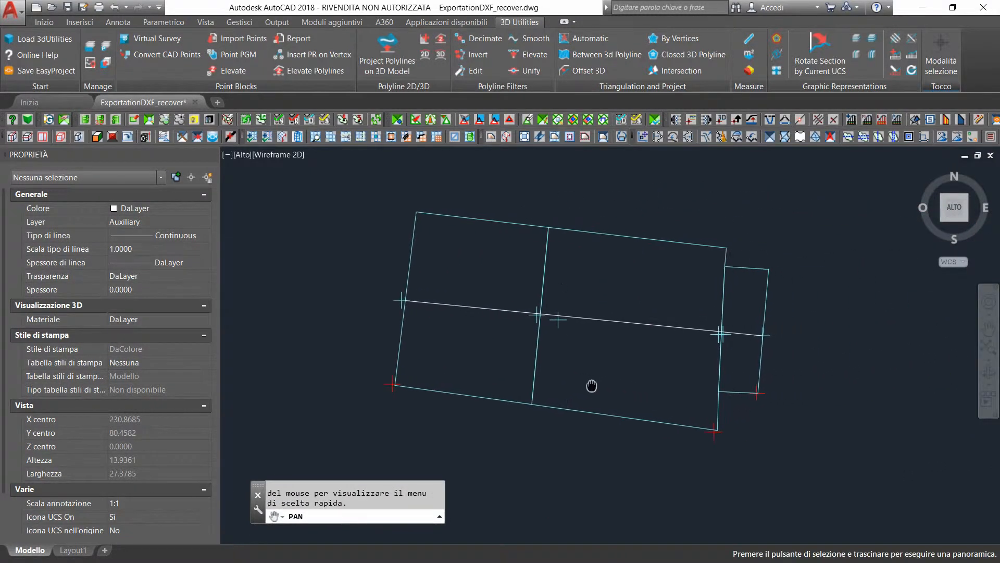
key(Escape)
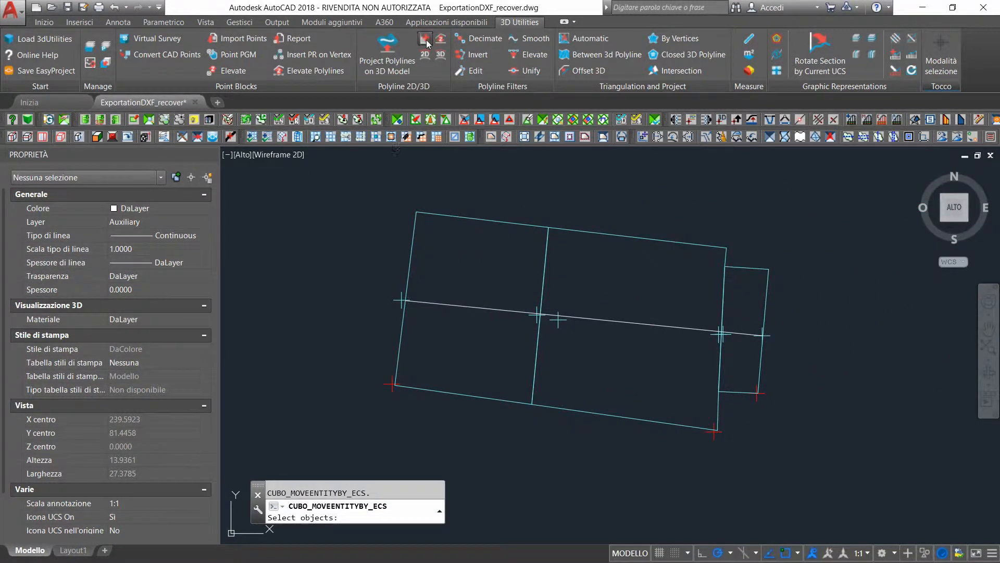
scroll(601, 352, up, 4)
click(550, 264)
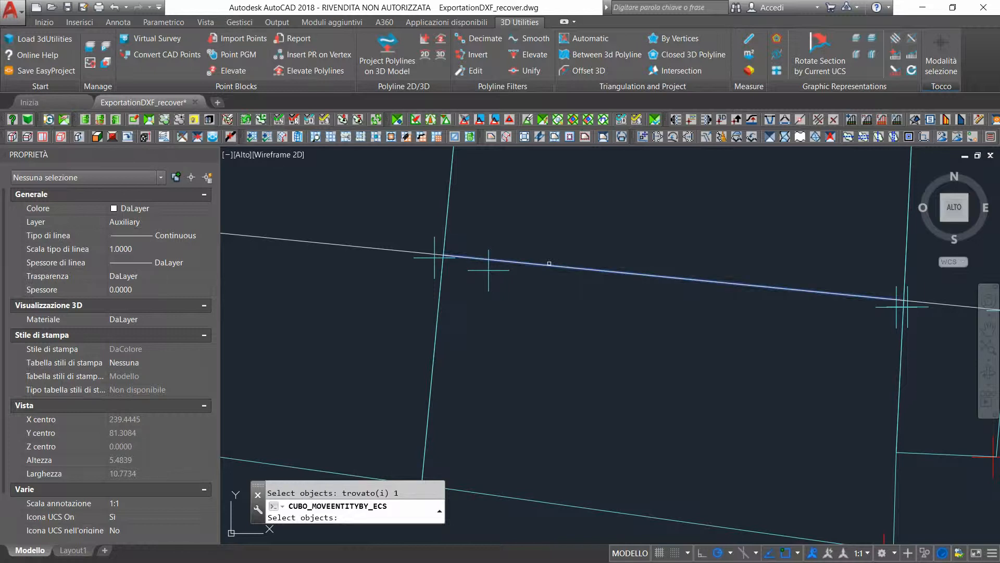
key(Return)
click(489, 270)
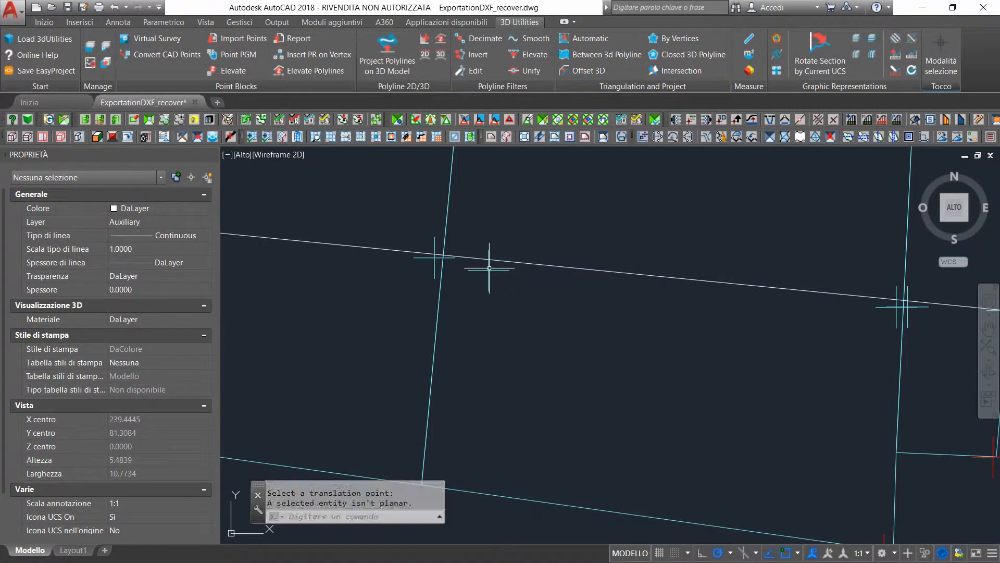
Try to move the short eastern auxiliary line by its ECS to the point marker at the small building's western wall
key(Return)
click(939, 301)
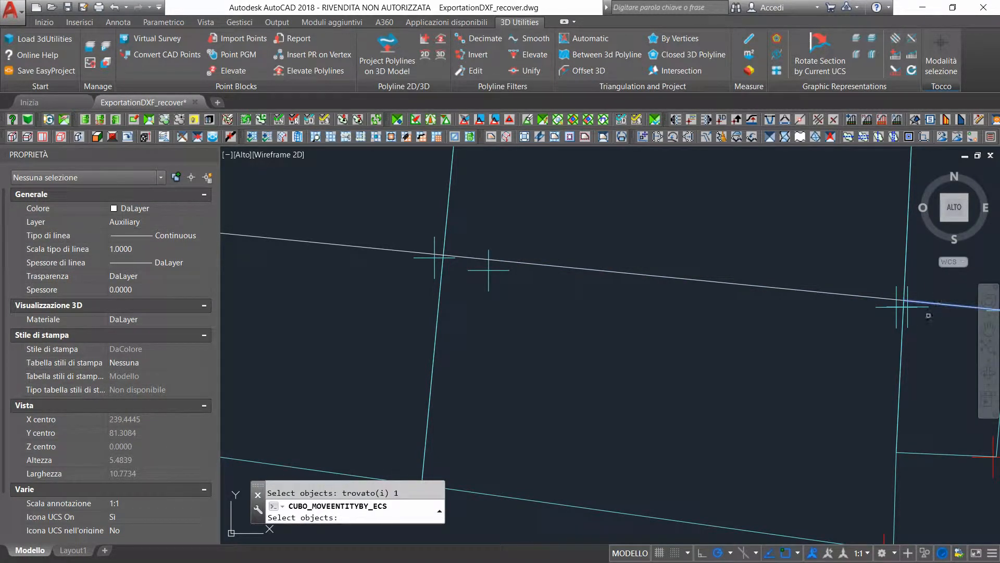
key(Return)
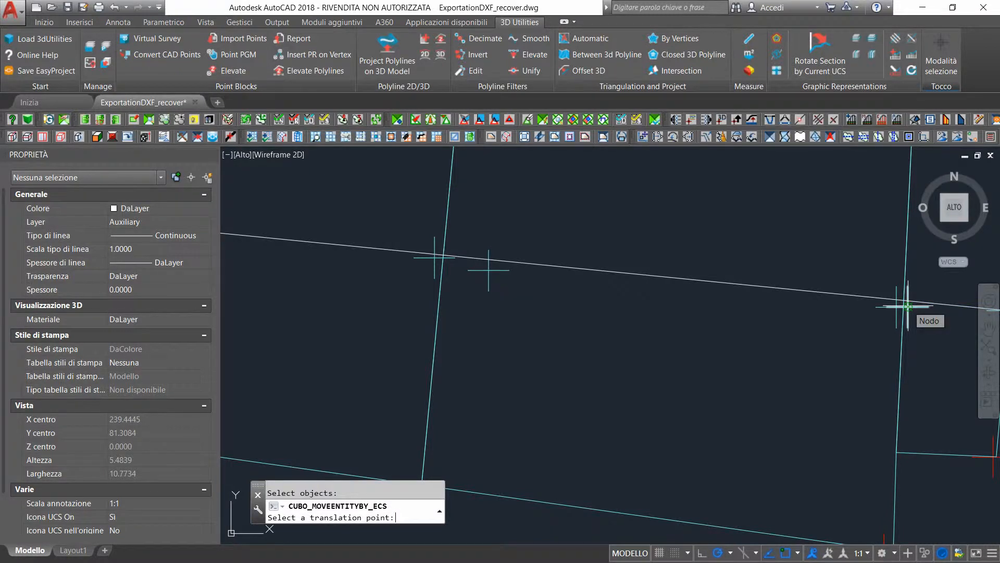
click(944, 342)
In a 3D view, raise the short auxiliary line's low eastern end to the point marker beside the small building's eastern perimeter
scroll(563, 349, down, 5)
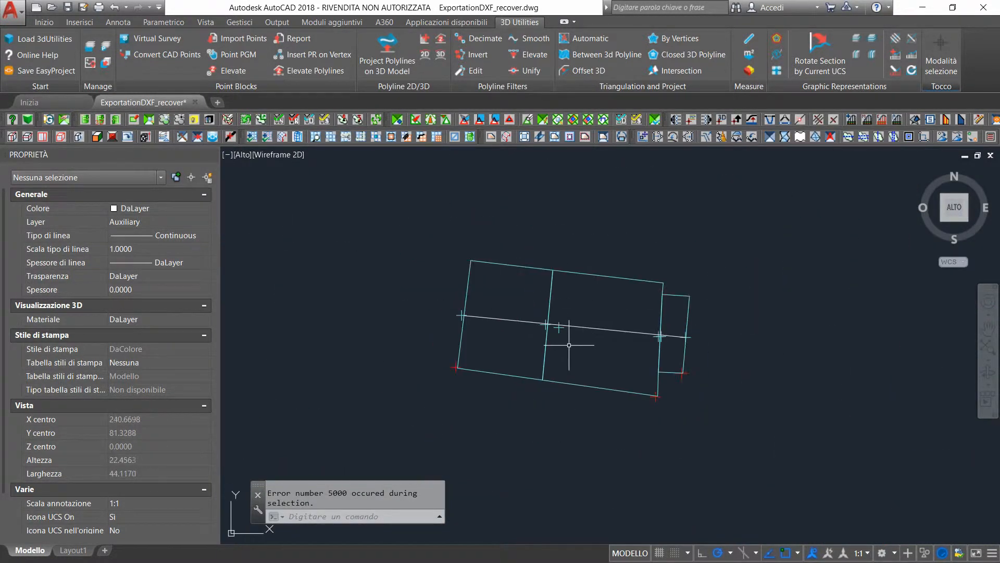
click(989, 371)
drag(558, 381, 543, 271)
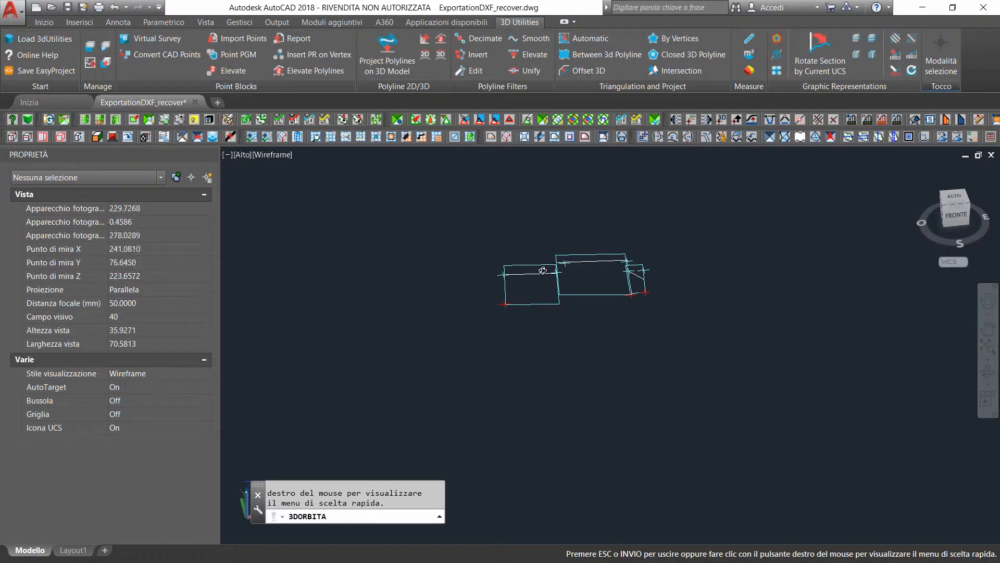
scroll(640, 277, up, 5)
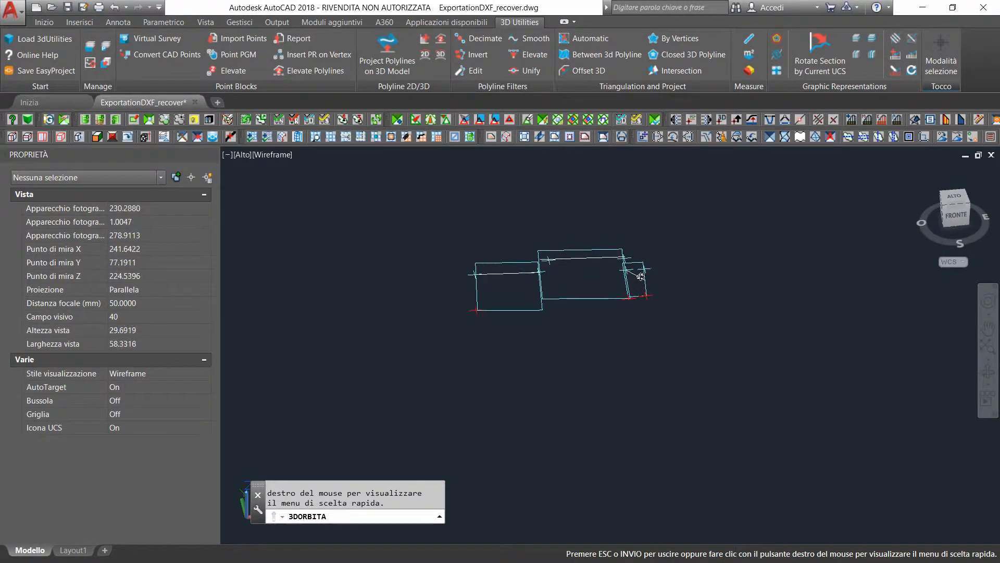
scroll(643, 281, up, 2)
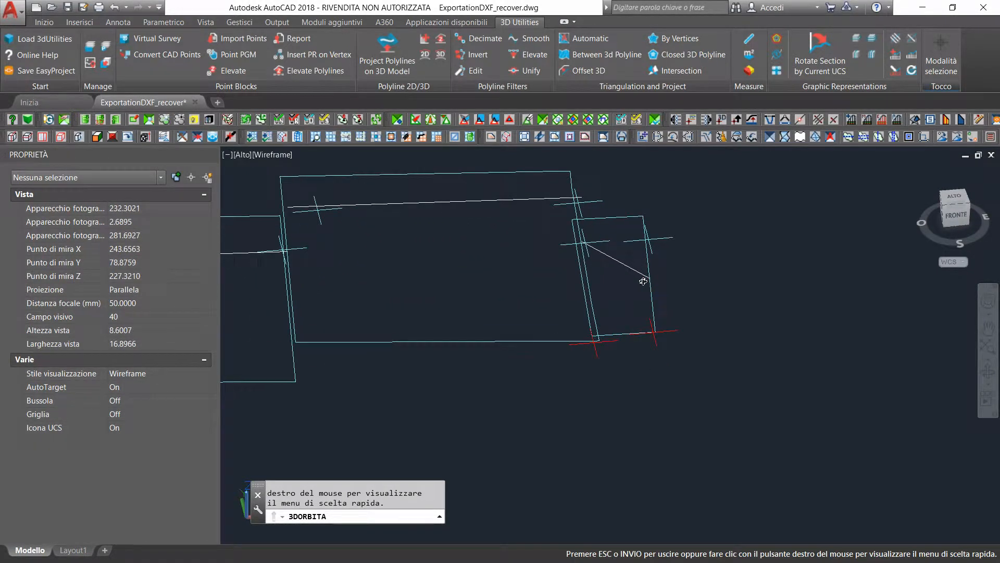
scroll(620, 279, up, 2)
scroll(621, 278, up, 2)
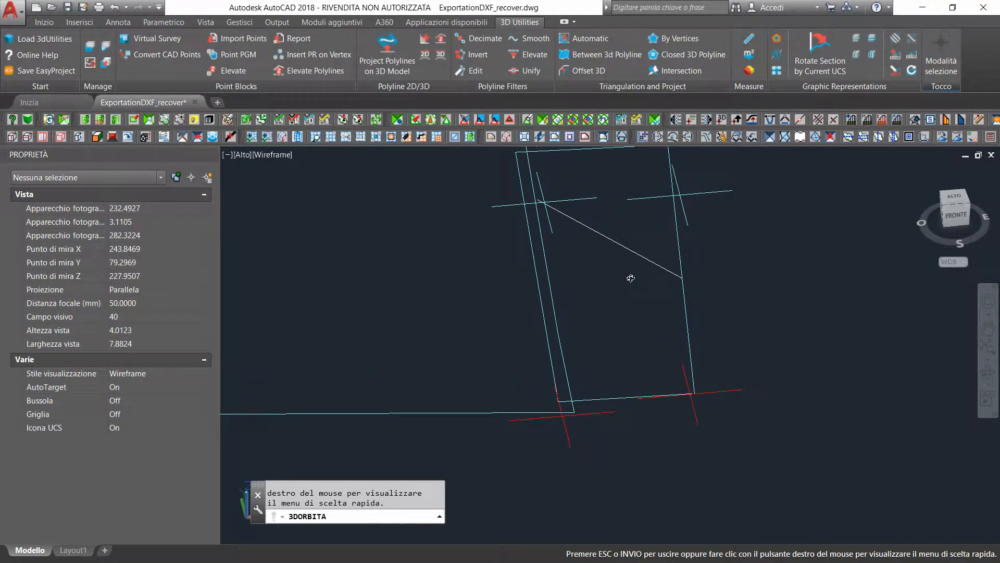
key(Escape)
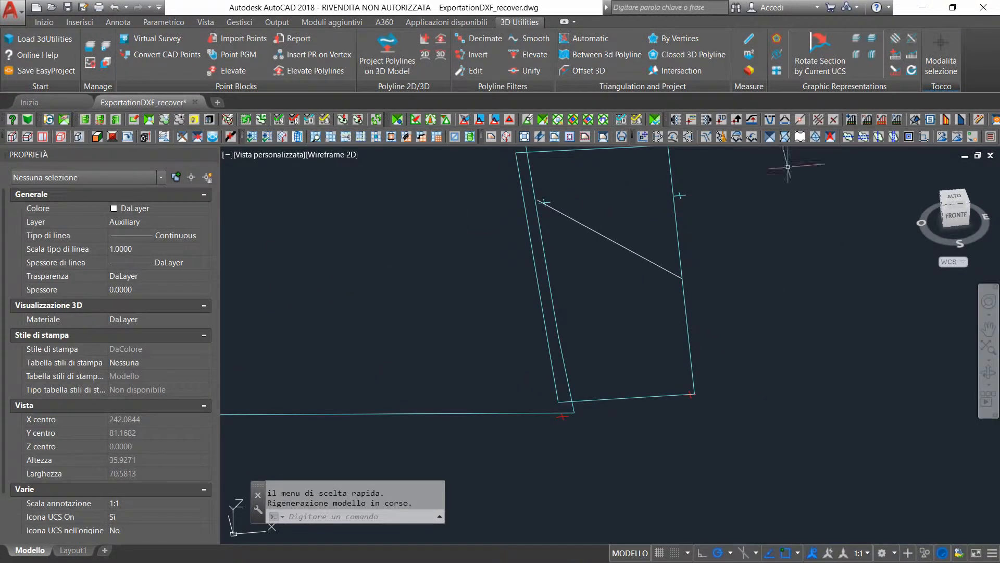
click(682, 279)
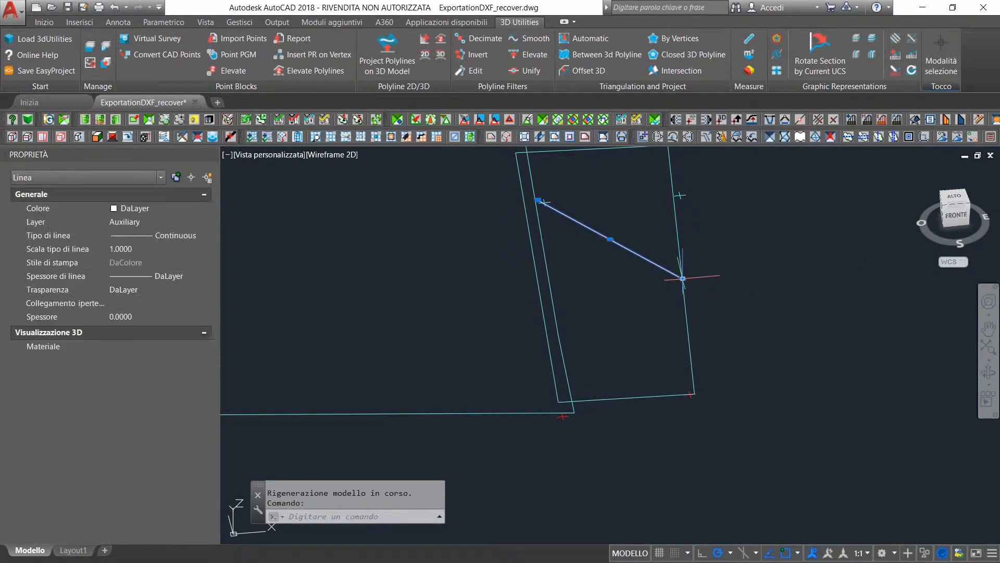
click(683, 279)
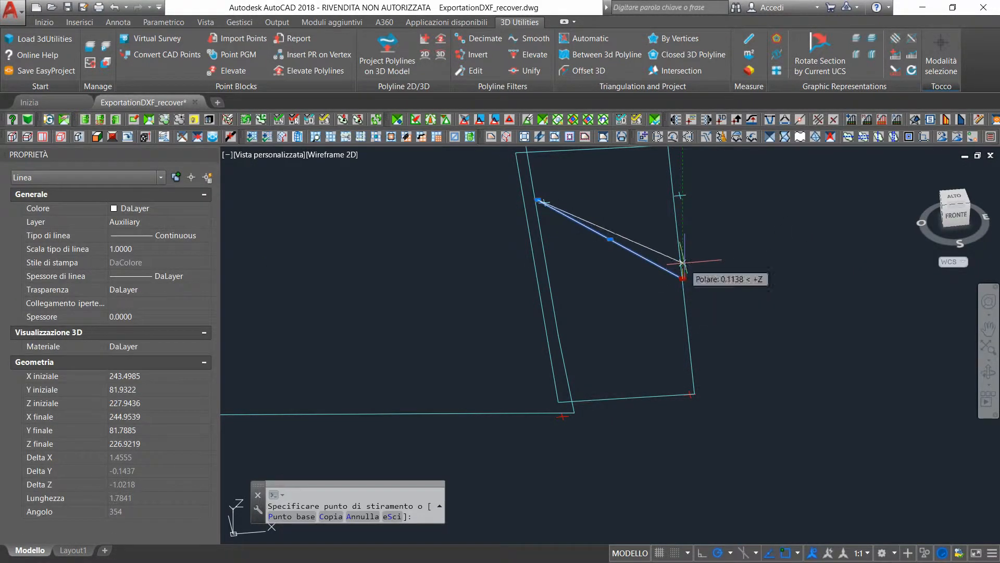
scroll(676, 204, up, 5)
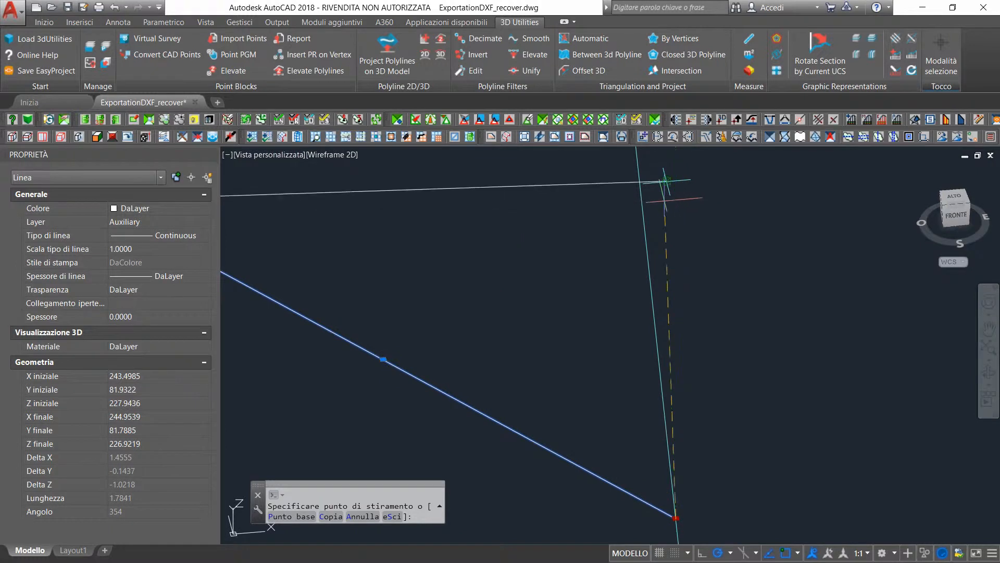
click(668, 180)
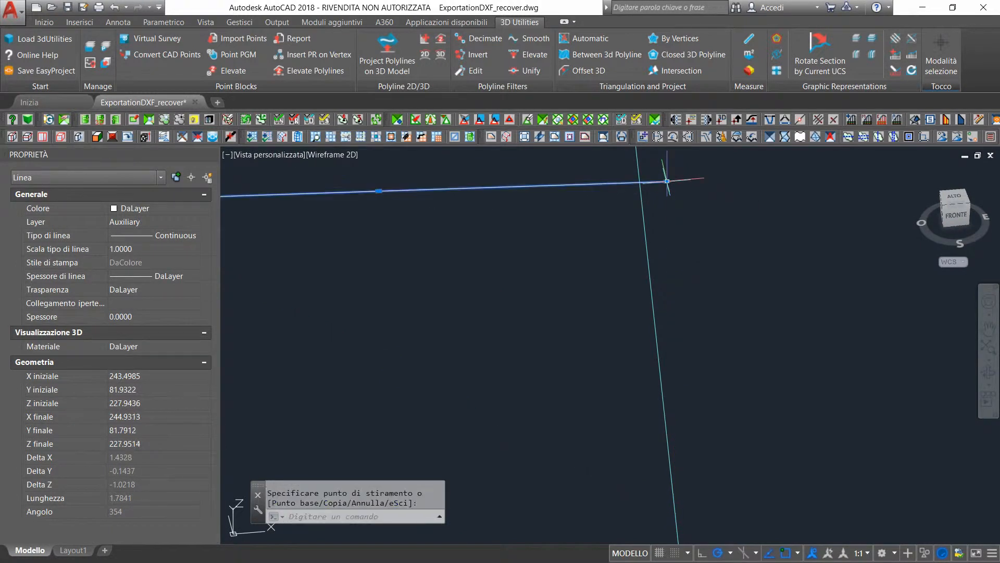
scroll(618, 213, down, 5)
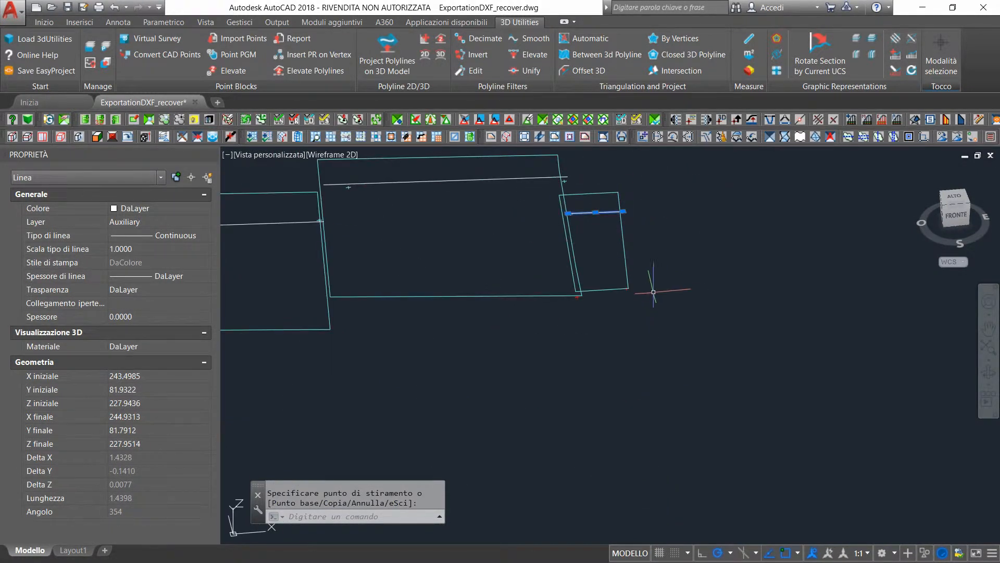
Turn on the 3D model buildings layer of the MM layer group to display the building mesh
key(Return)
scroll(524, 270, down, 2)
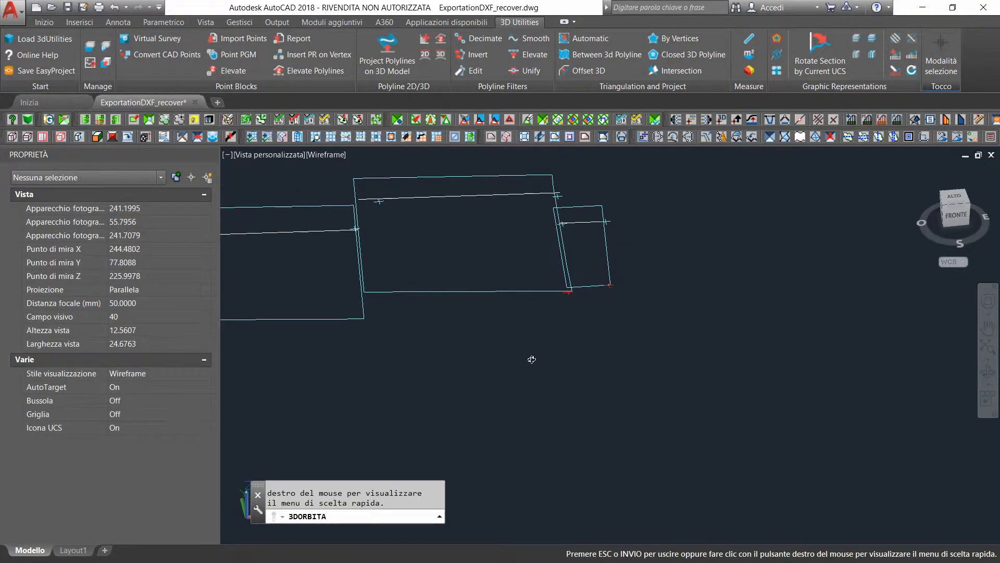
scroll(451, 305, down, 2)
scroll(451, 304, down, 1)
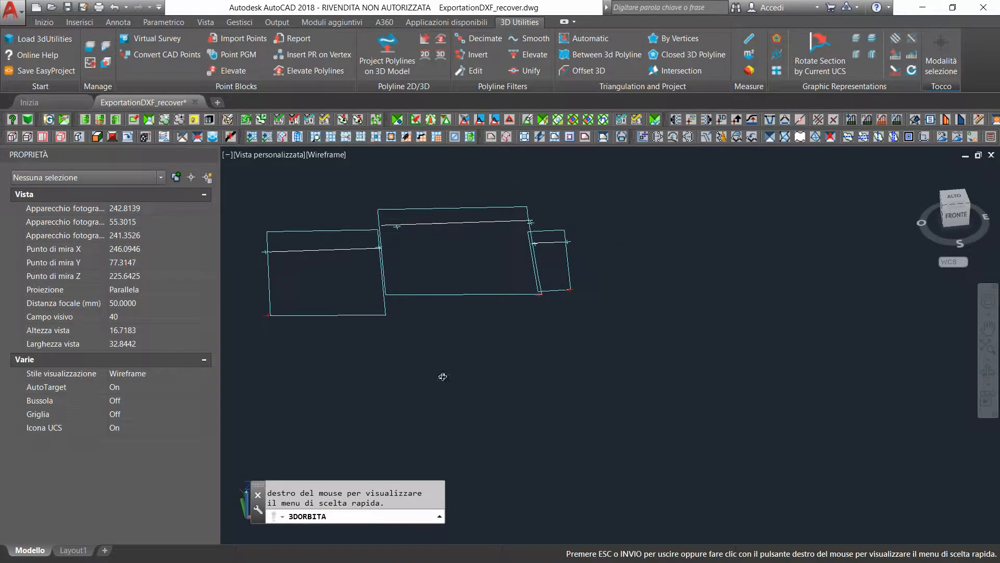
key(Escape)
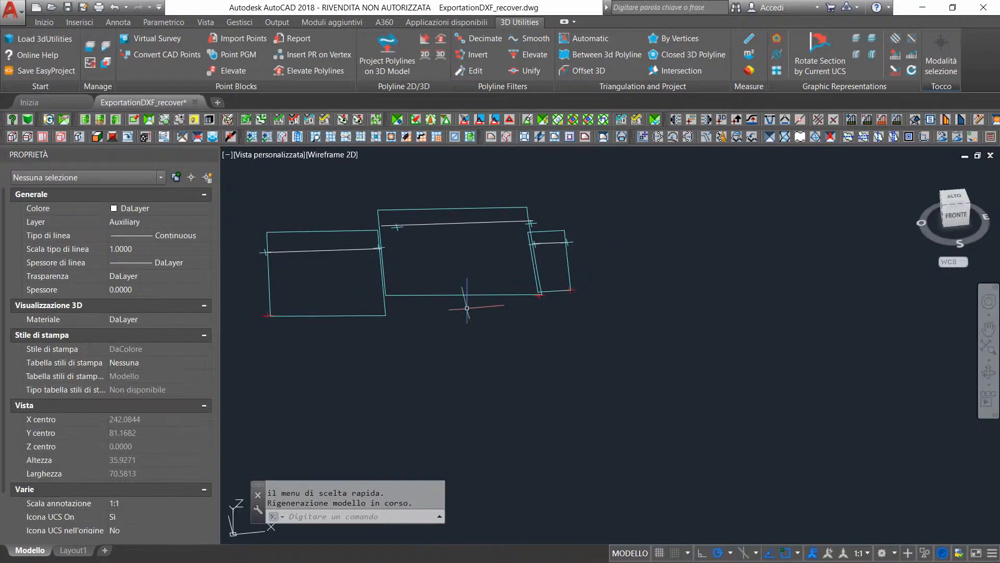
click(90, 46)
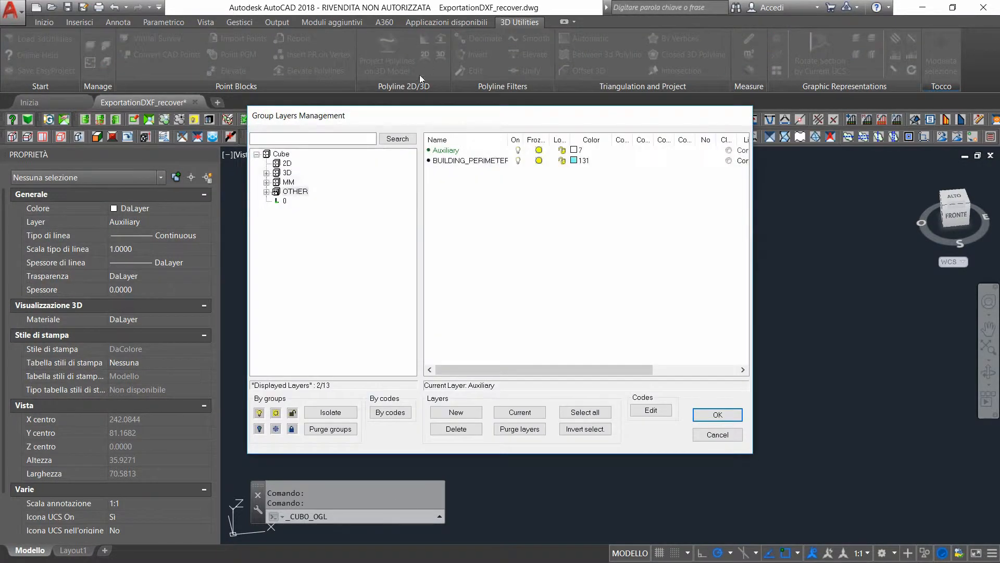
click(287, 183)
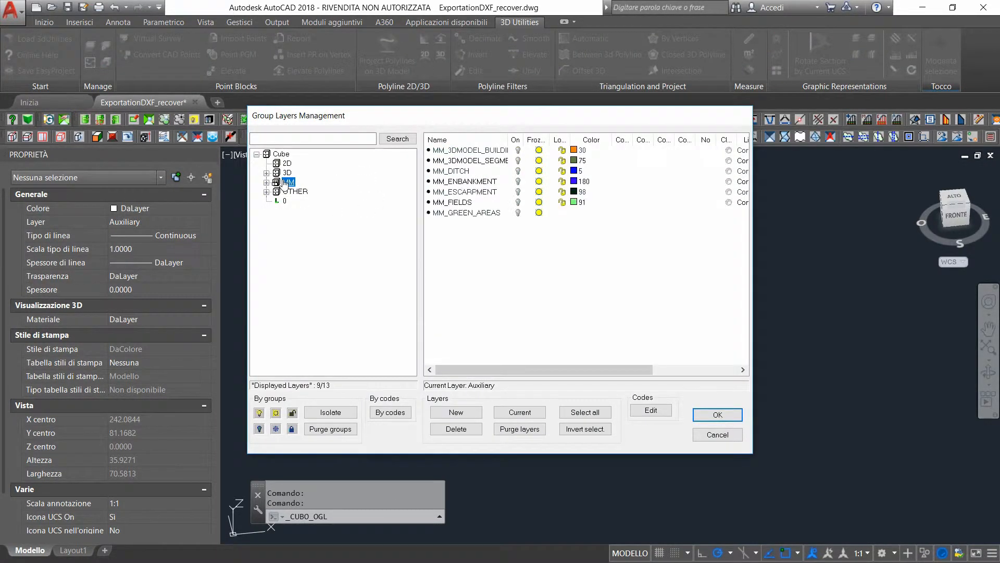
click(480, 150)
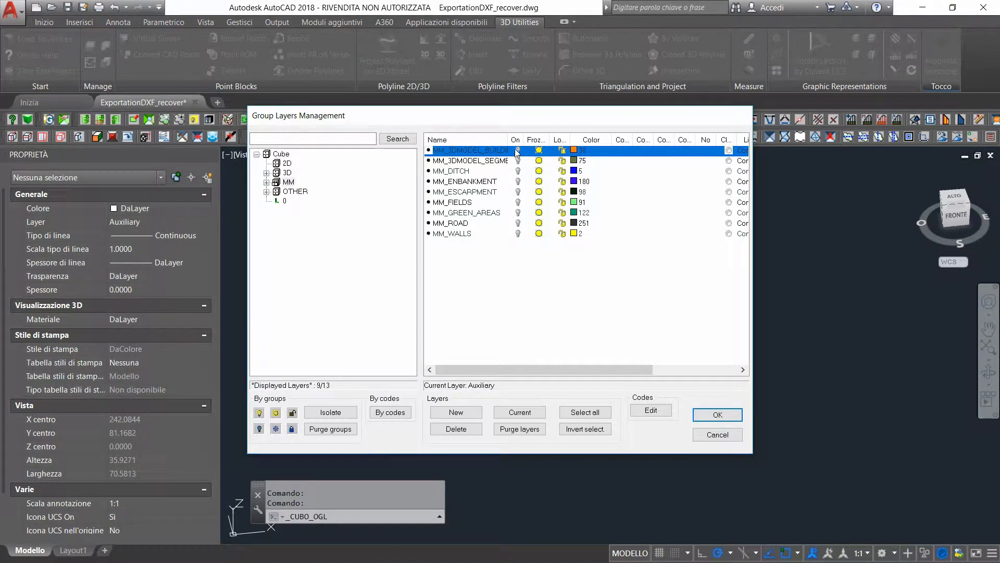
click(713, 415)
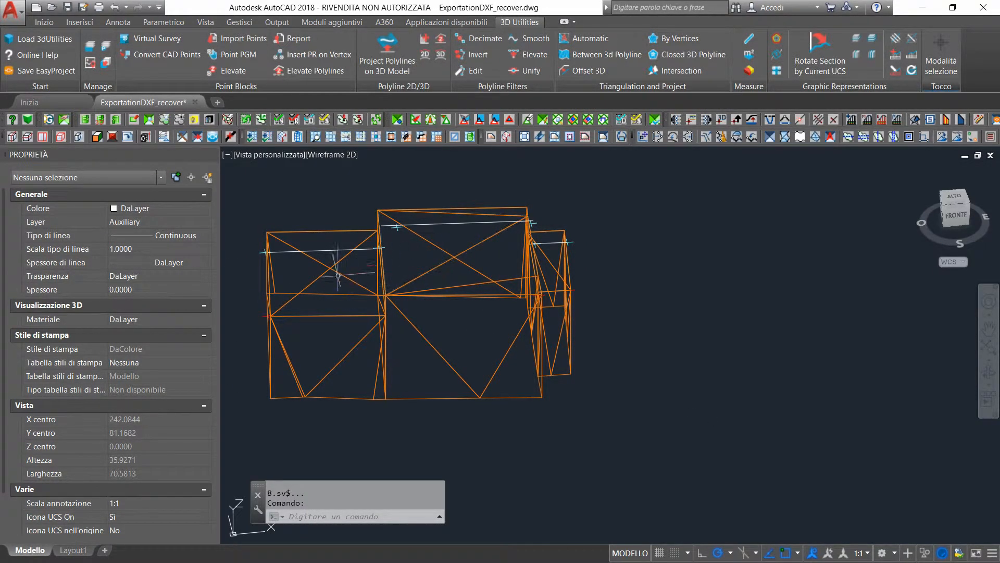
View the building model obliquely from the southwest and shade it with the Conceptual visual style
click(988, 327)
drag(384, 261, 548, 307)
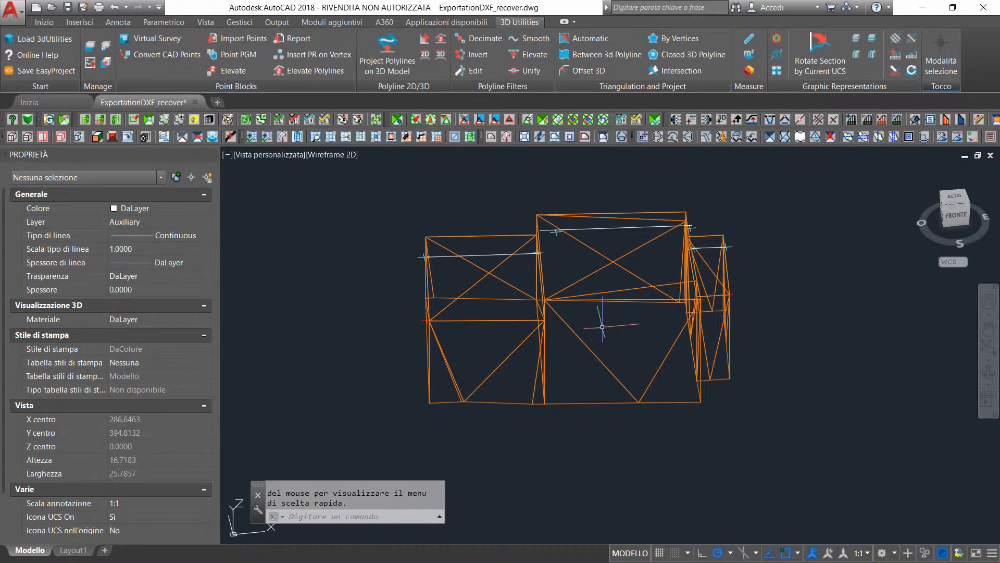
shift+middle_drag(601, 325, 588, 367)
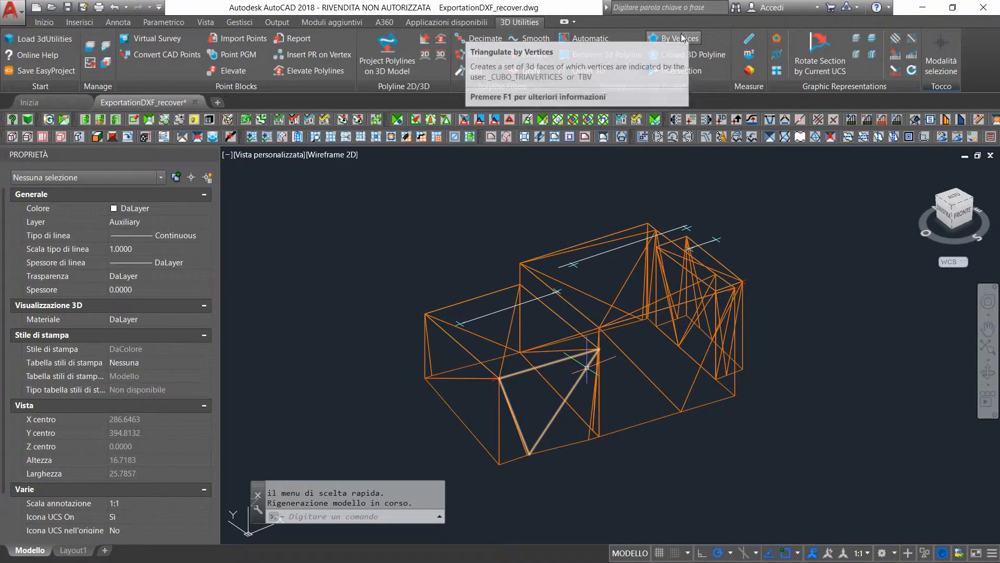
click(342, 158)
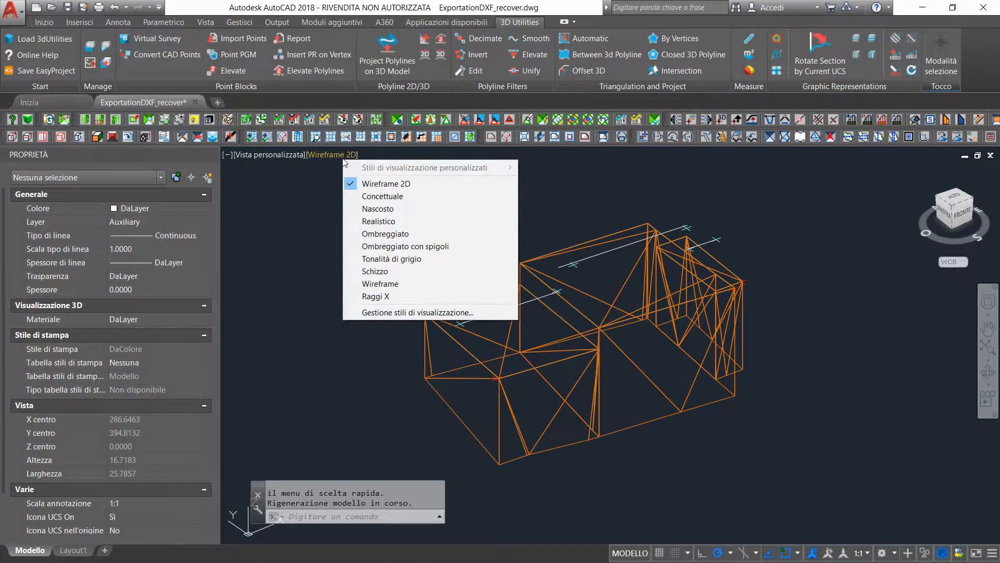
click(381, 196)
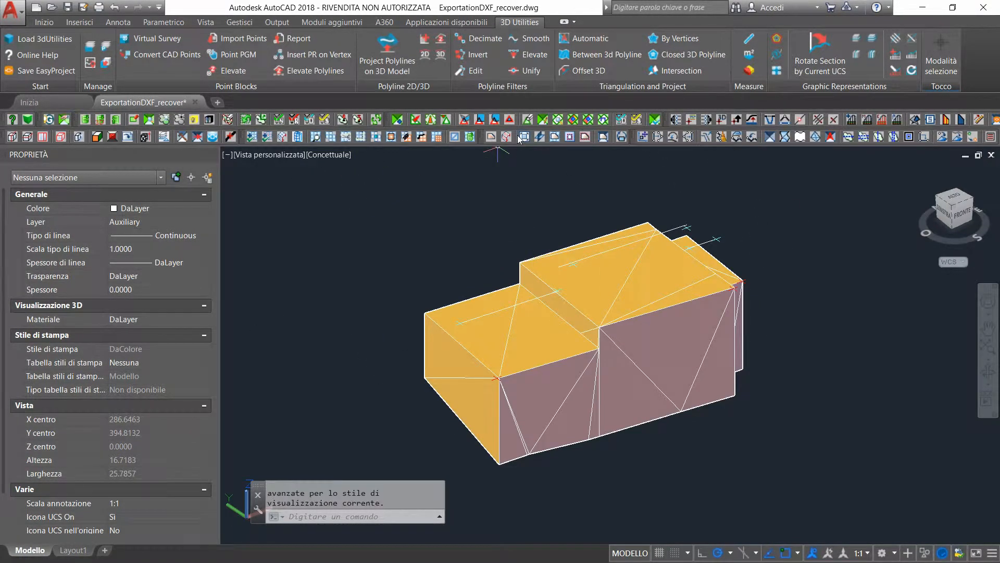
Triangulate by vertices the low western building's south roof slope, from its southern eave corners to both ends of the auxiliary ridge line
click(686, 39)
scroll(495, 323, up, 3)
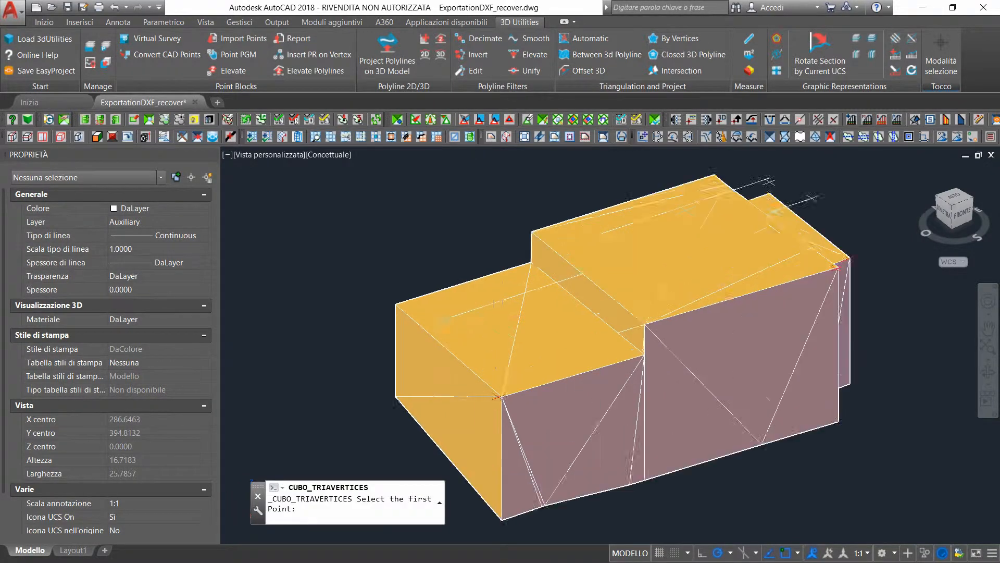
scroll(505, 424, up, 2)
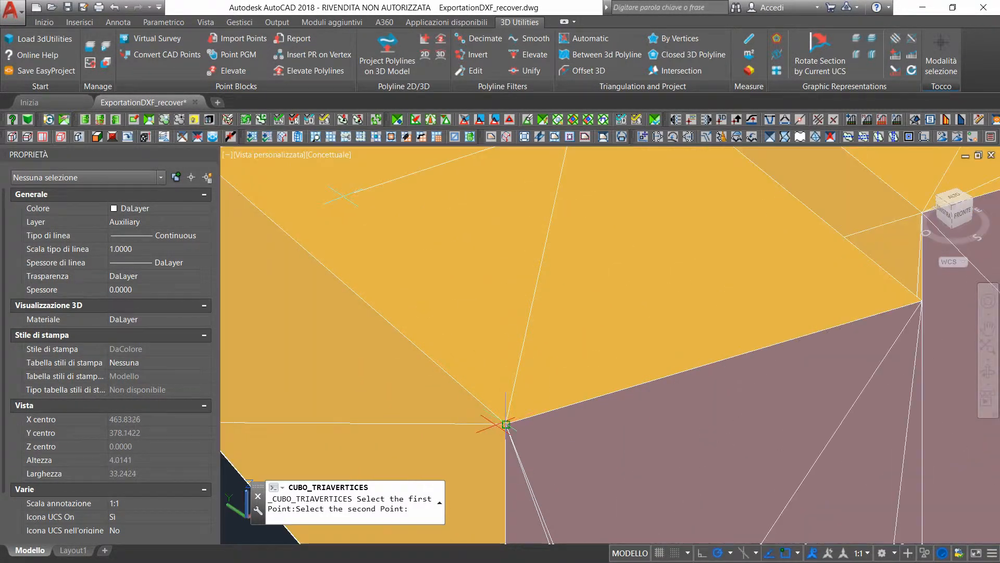
click(505, 425)
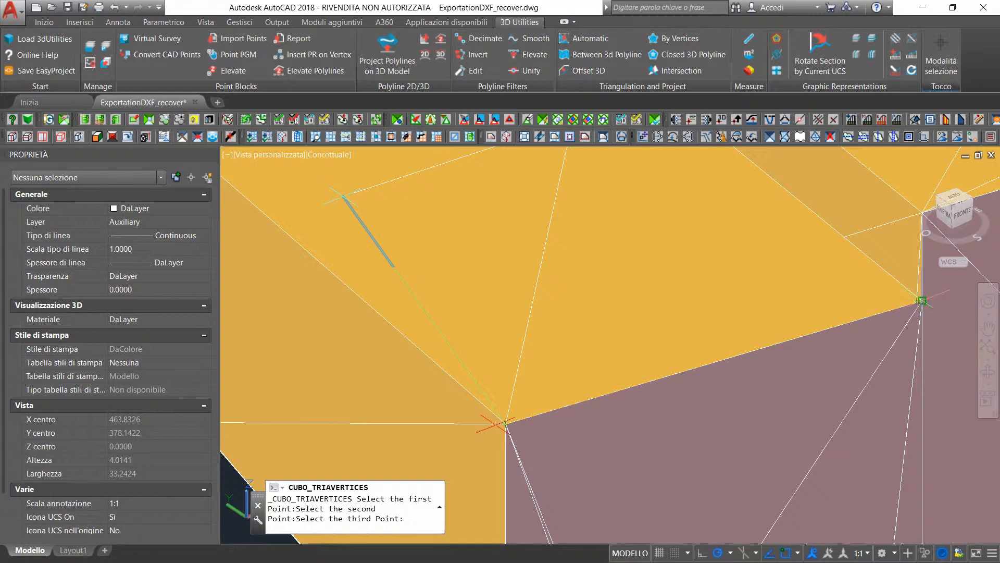
click(922, 301)
scroll(718, 203, down, 4)
scroll(726, 173, up, 7)
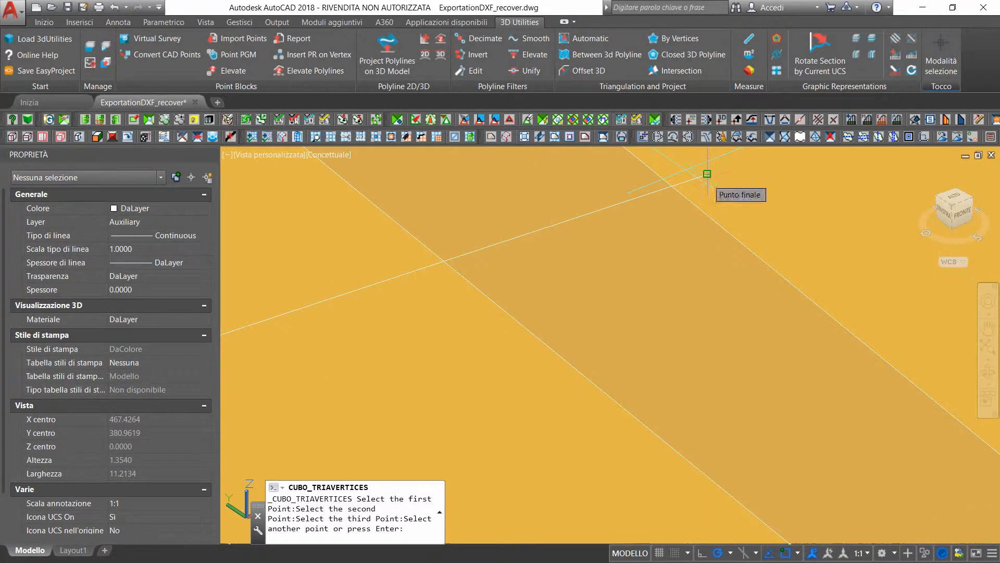
click(707, 173)
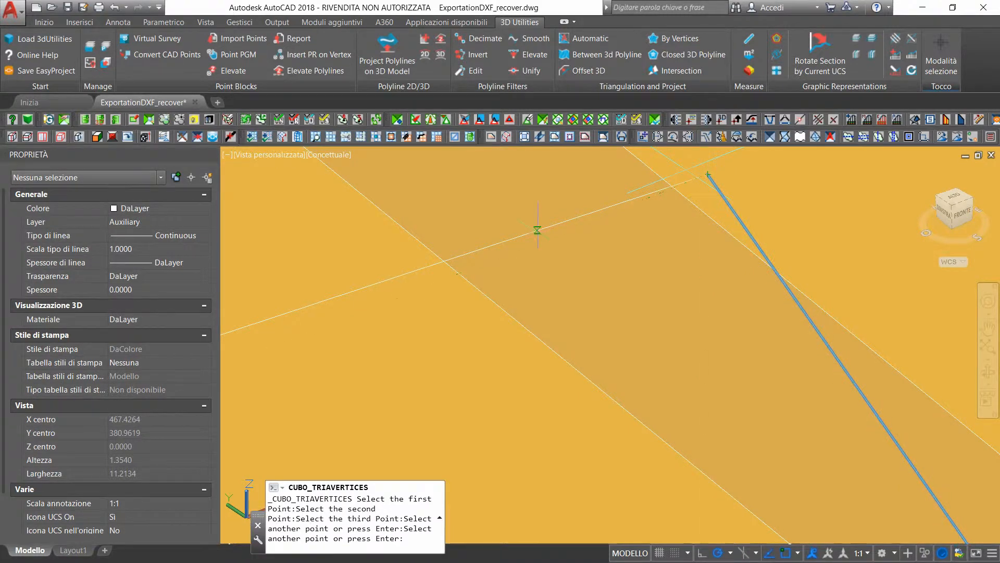
scroll(537, 230, down, 5)
key(Return)
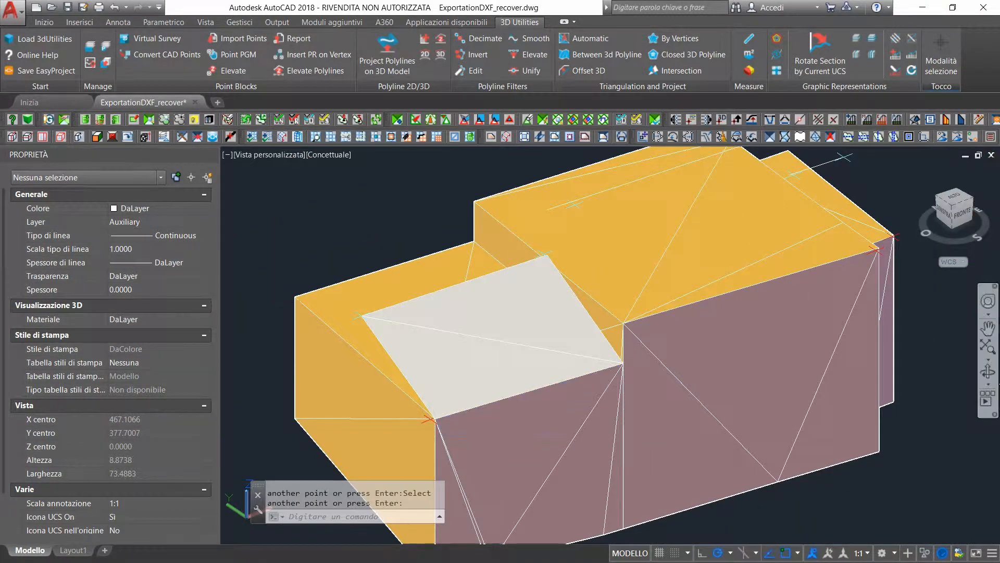
Delete the two flat roof faces of the low western building beneath the new slope
click(989, 370)
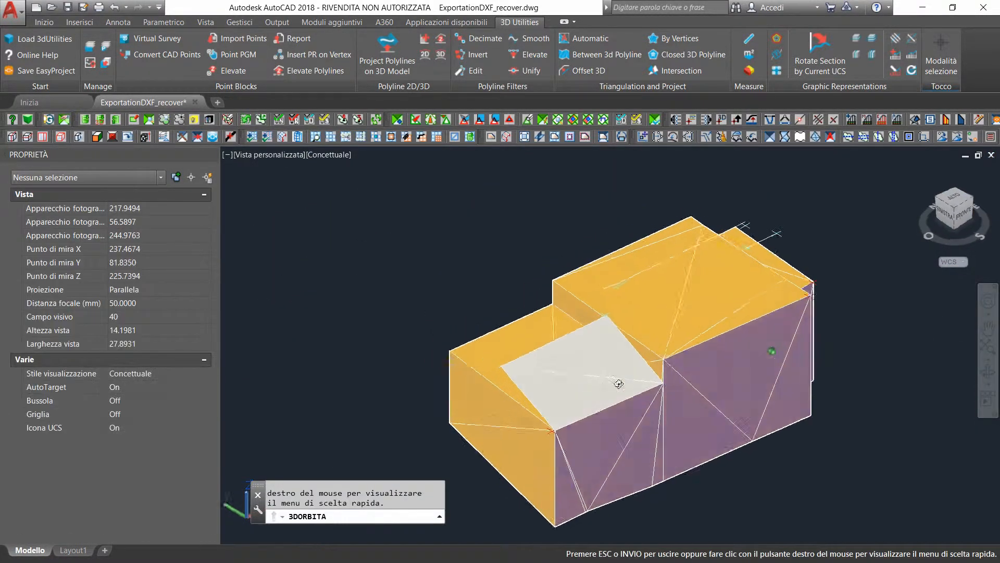
drag(619, 384, 726, 359)
click(988, 328)
drag(753, 290, 483, 306)
key(Escape)
click(988, 371)
drag(469, 395, 554, 390)
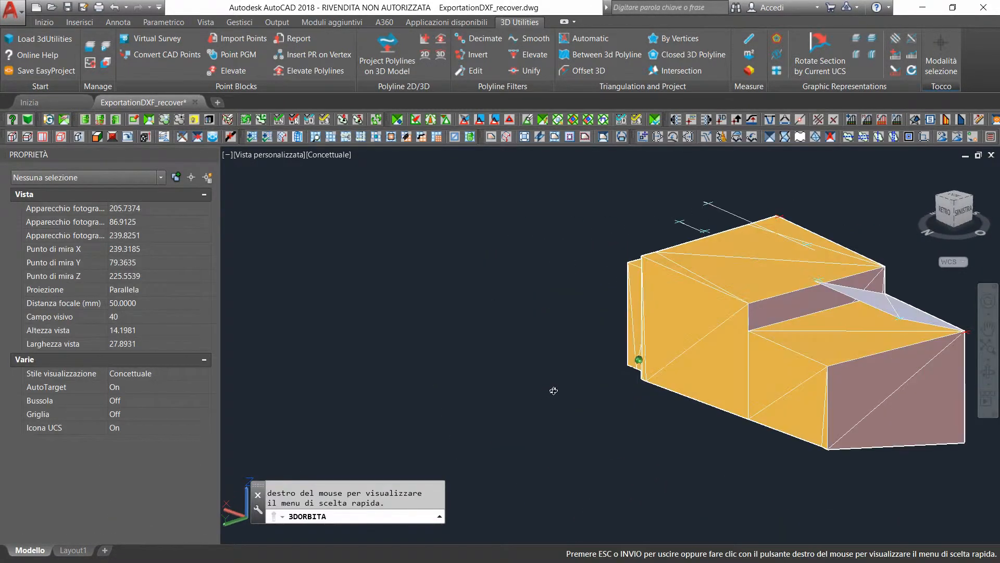
click(988, 328)
drag(818, 330, 610, 355)
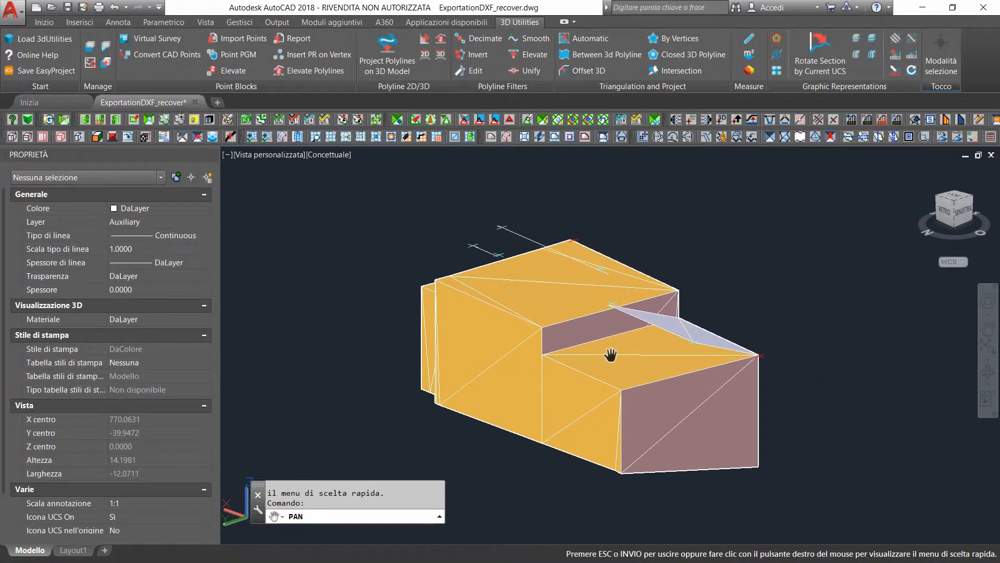
key(Escape)
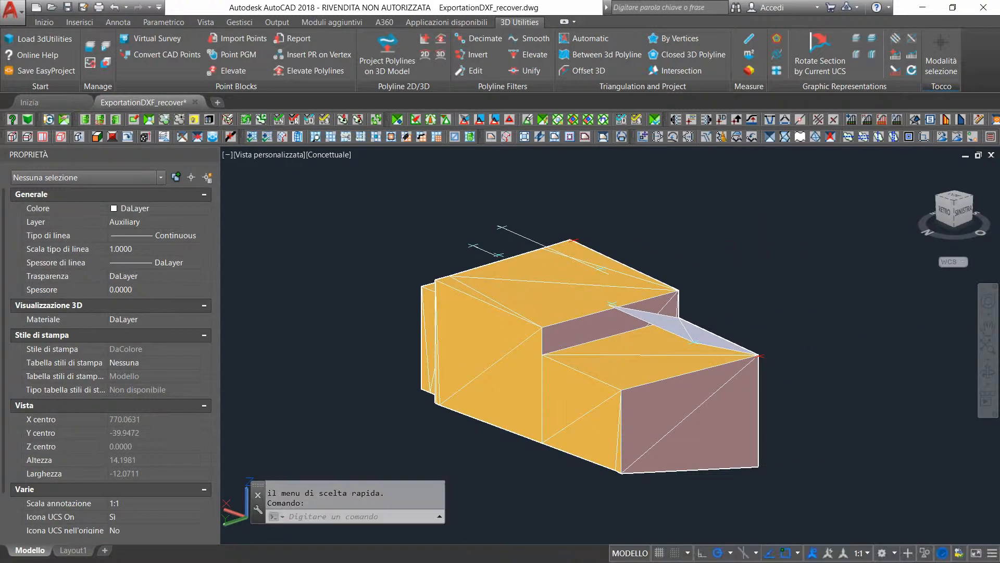
click(635, 371)
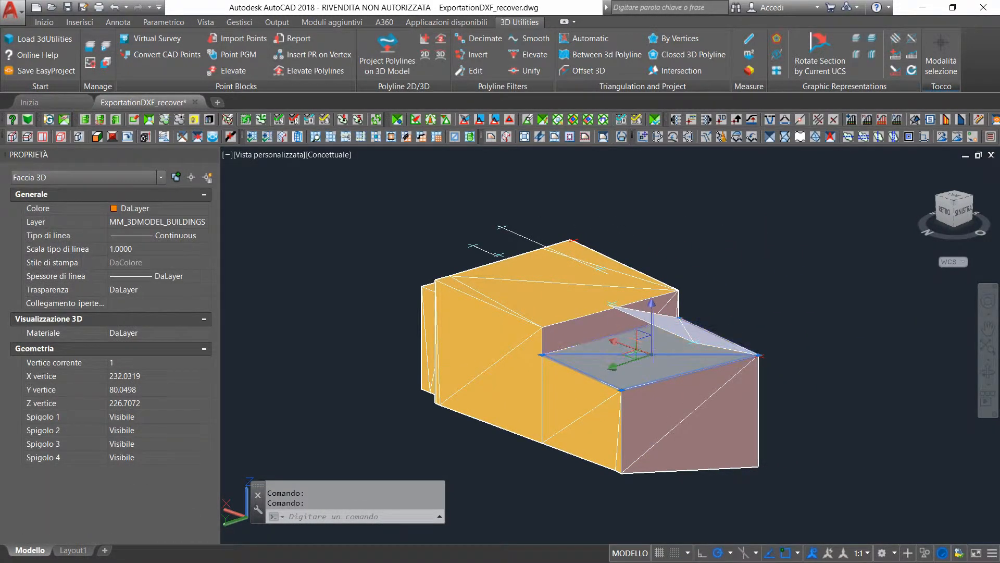
click(654, 346)
key(Delete)
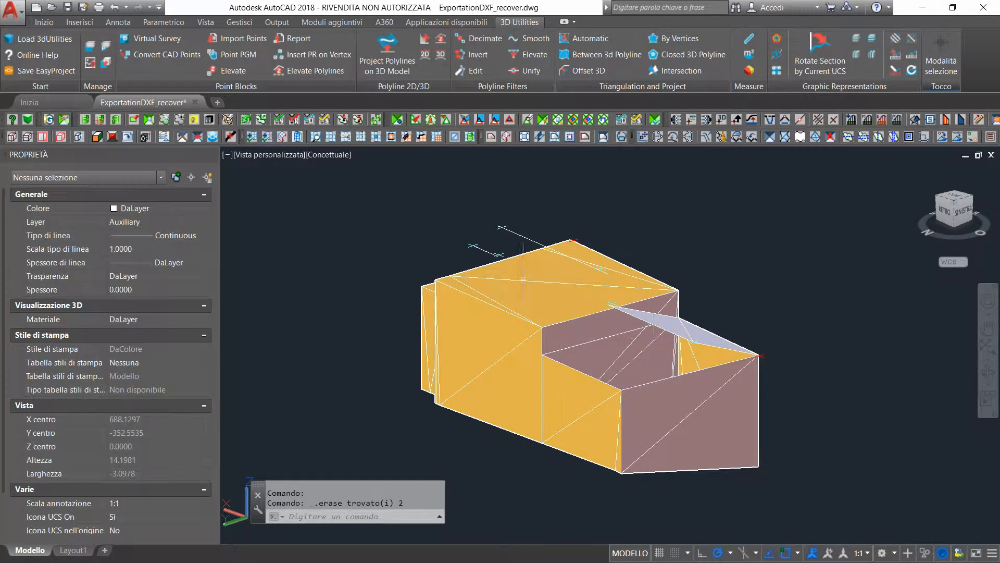
Delete the three flat roof faces on top of the tall middle building
click(571, 302)
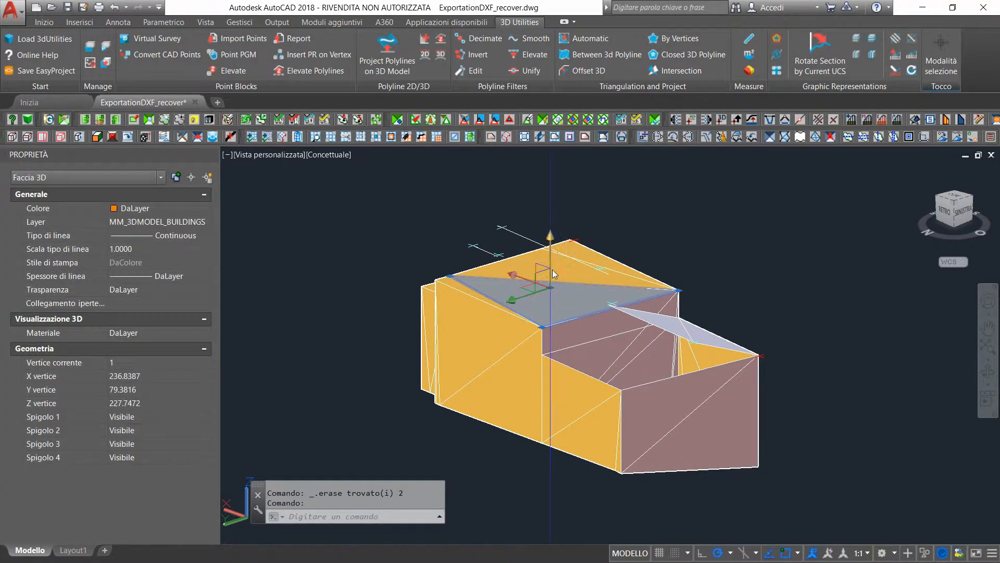
click(572, 276)
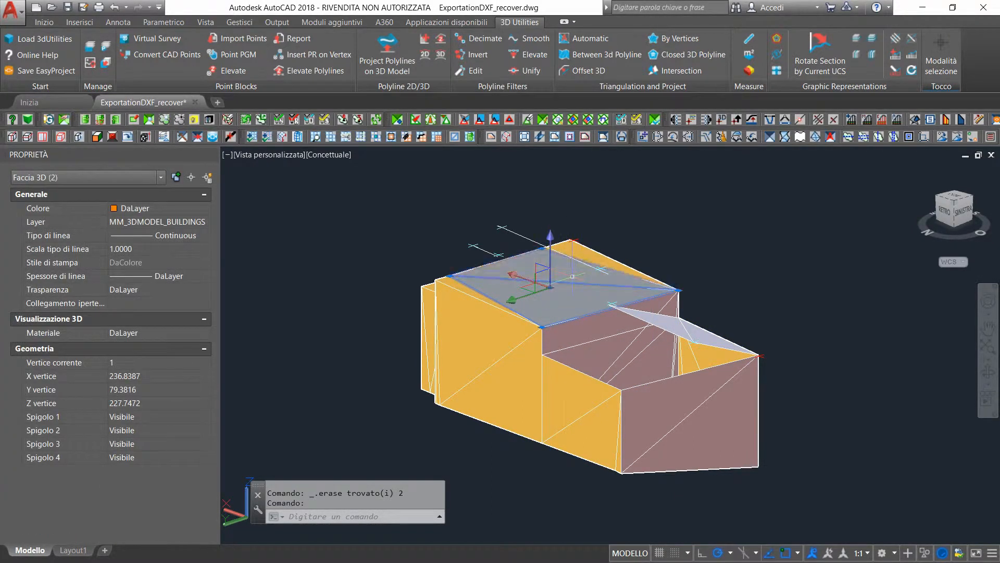
click(584, 251)
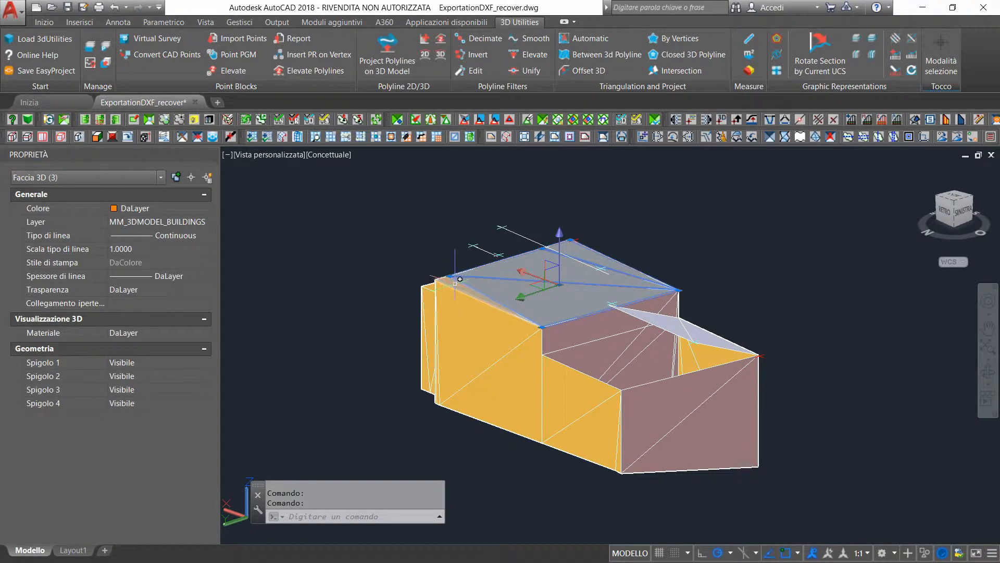
key(Delete)
Triangulate by vertices the low western building's north roof slope between the ridge ends and the northern eave corners
click(672, 38)
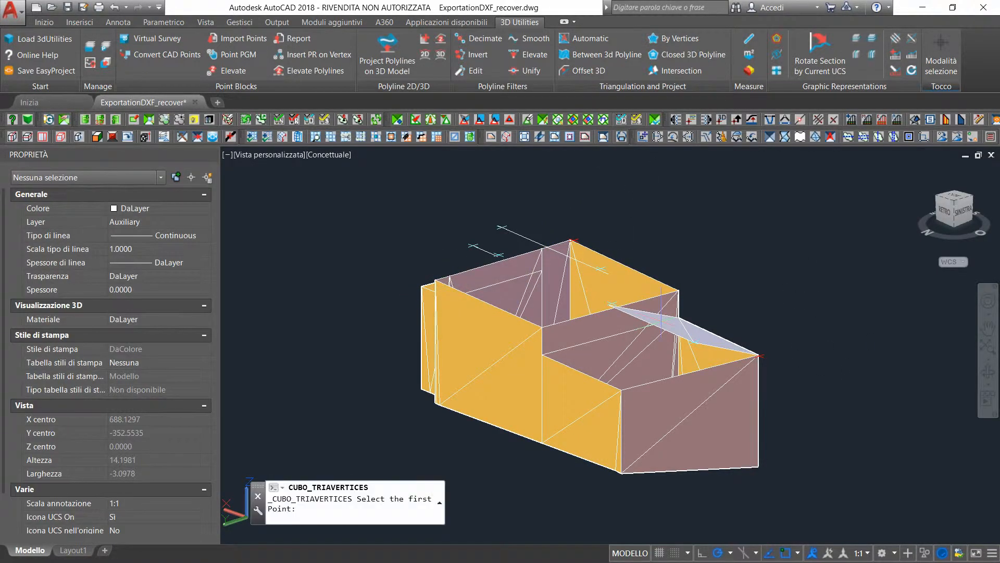
scroll(608, 304, up, 5)
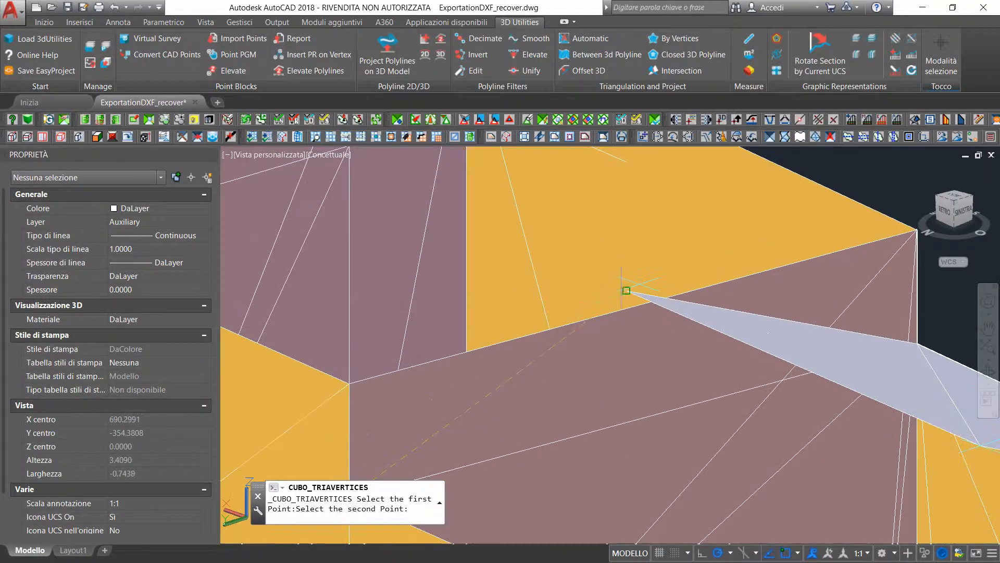
click(611, 305)
scroll(728, 348, down, 5)
scroll(791, 375, up, 5)
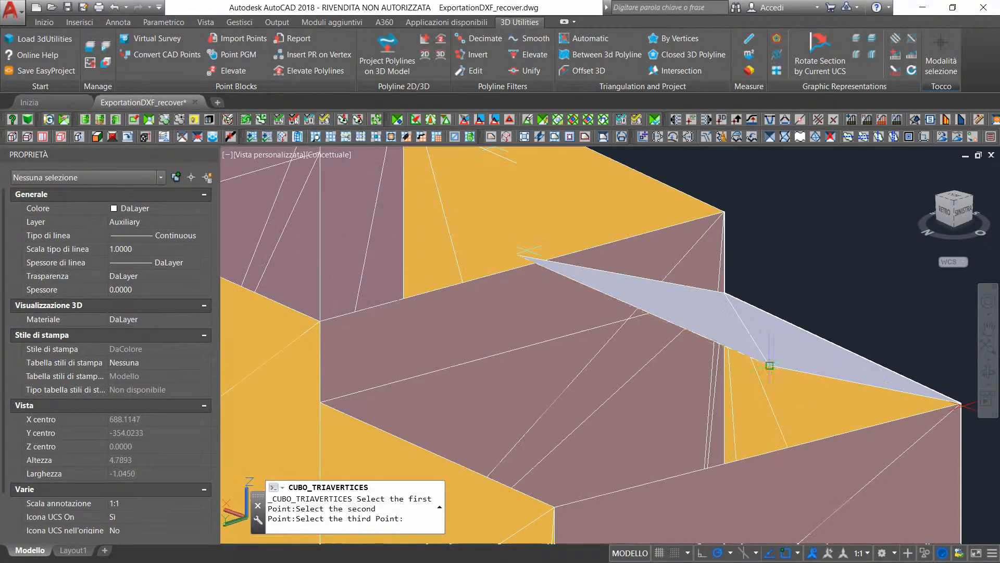
click(769, 366)
click(555, 507)
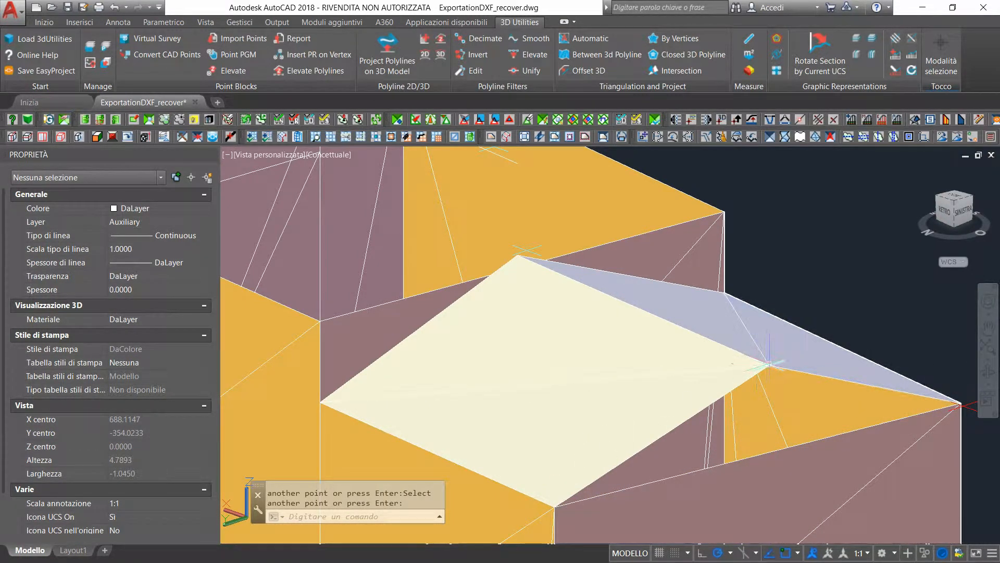
Close the low building's west gable with a triangular face joining the two western eave corners and the ridge end
click(706, 41)
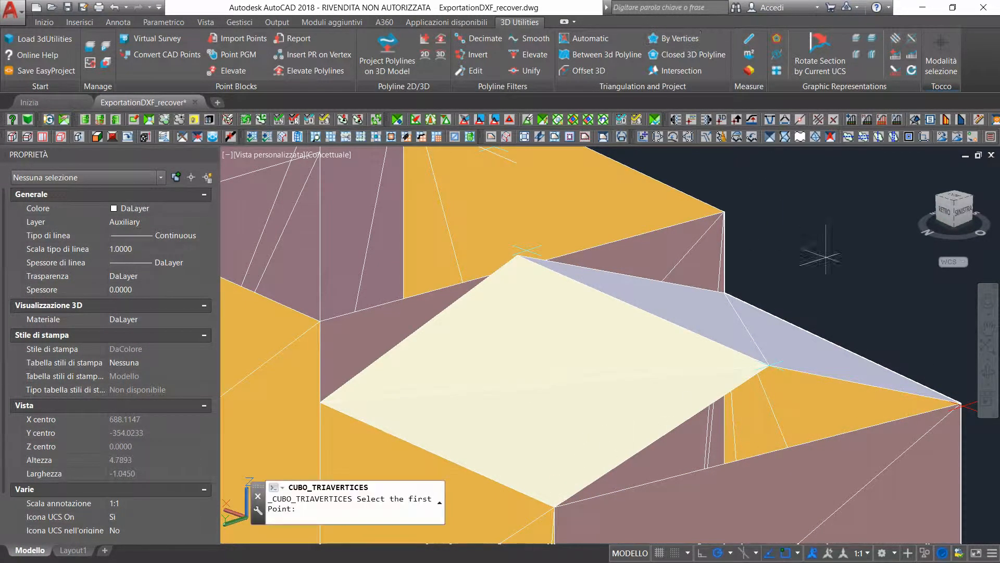
click(555, 508)
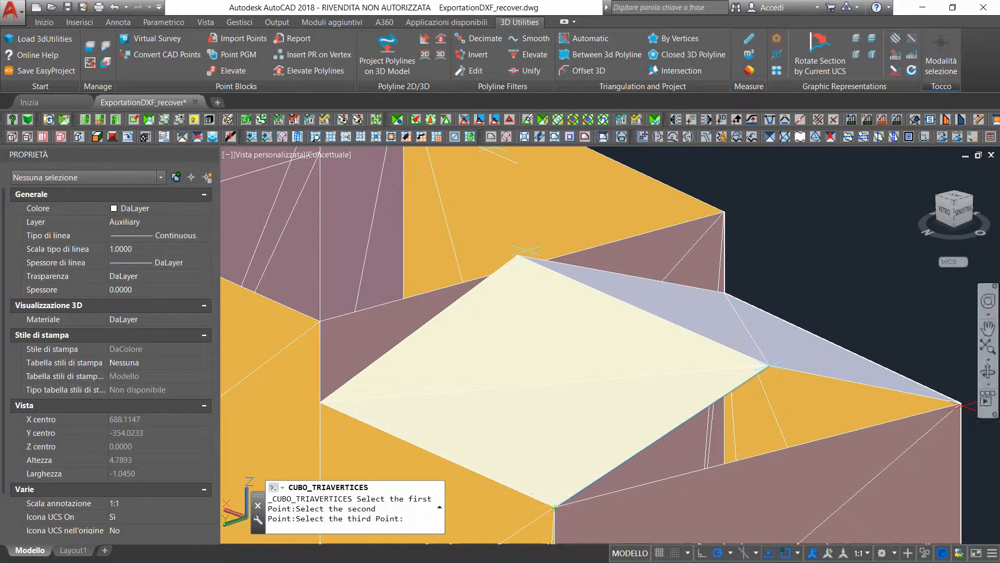
scroll(958, 404, up, 3)
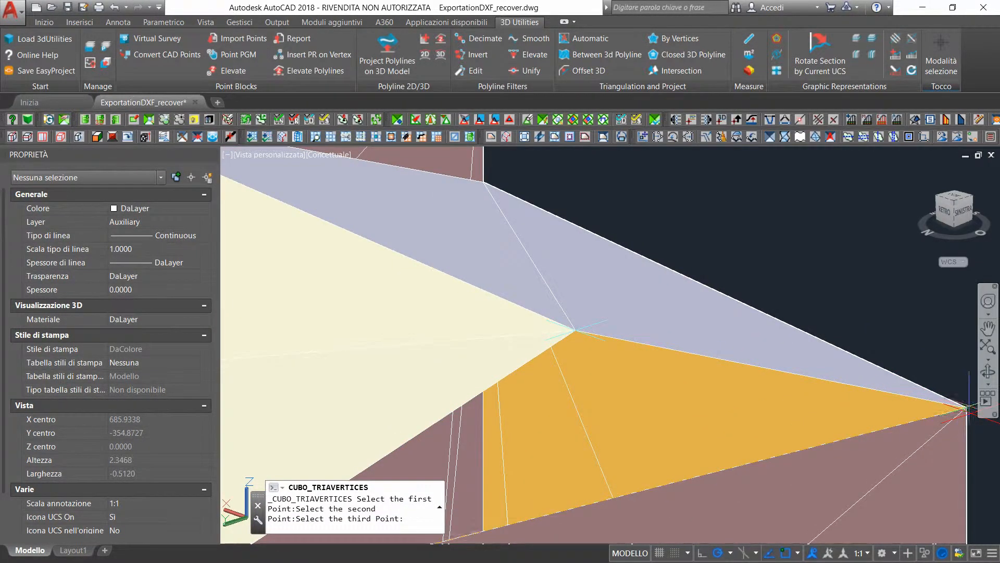
click(964, 406)
key(Return)
scroll(964, 406, down, 5)
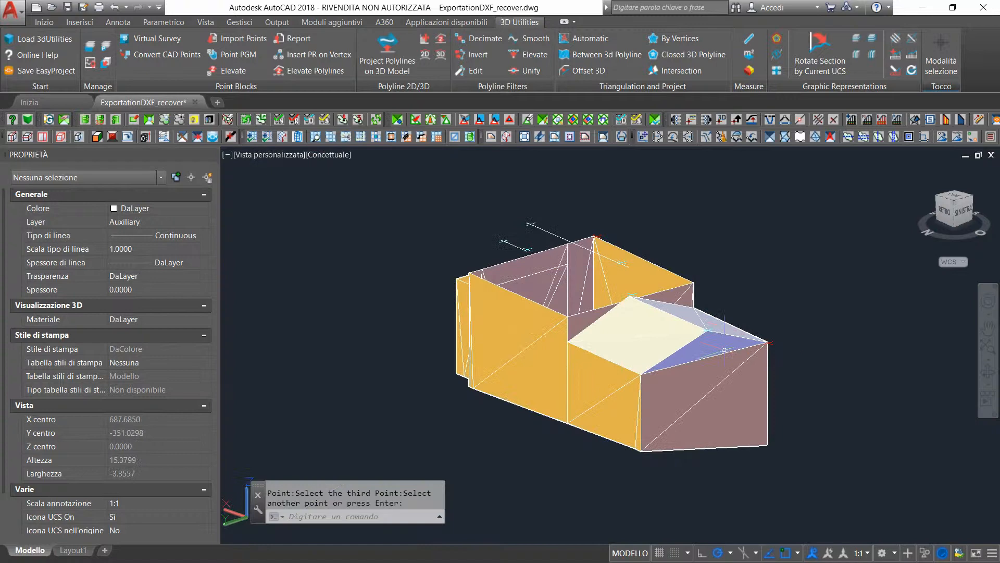
Triangulate by vertices the tall middle building's north roof slope between its northern eave corners and both ends of its ridge line
click(989, 371)
drag(477, 331, 489, 355)
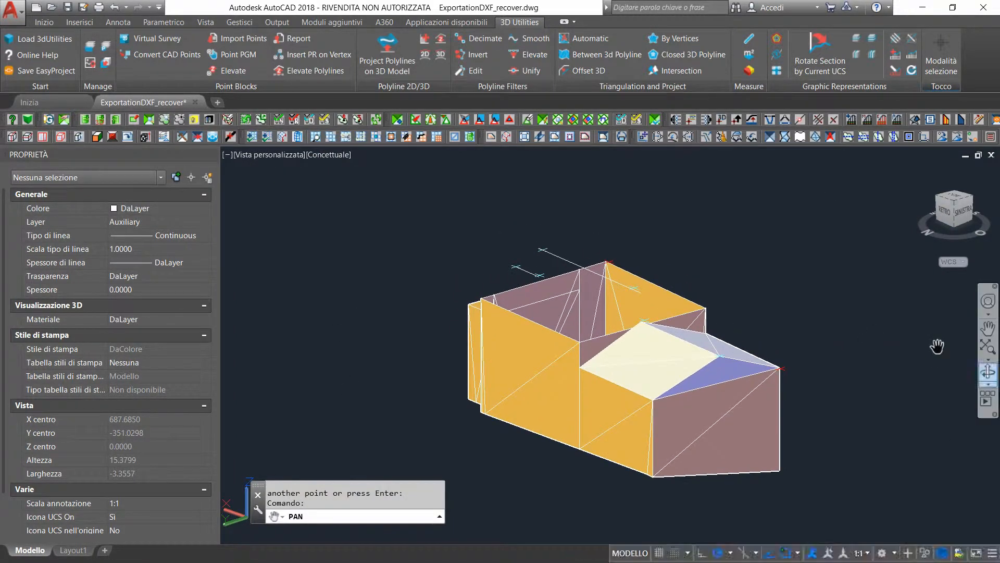
drag(551, 356, 592, 371)
scroll(743, 366, up, 2)
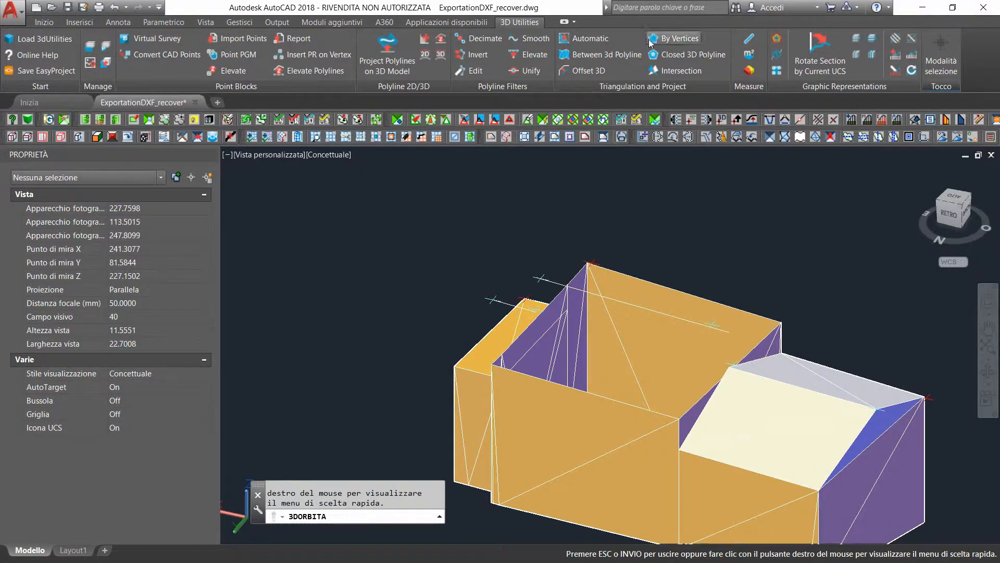
click(672, 39)
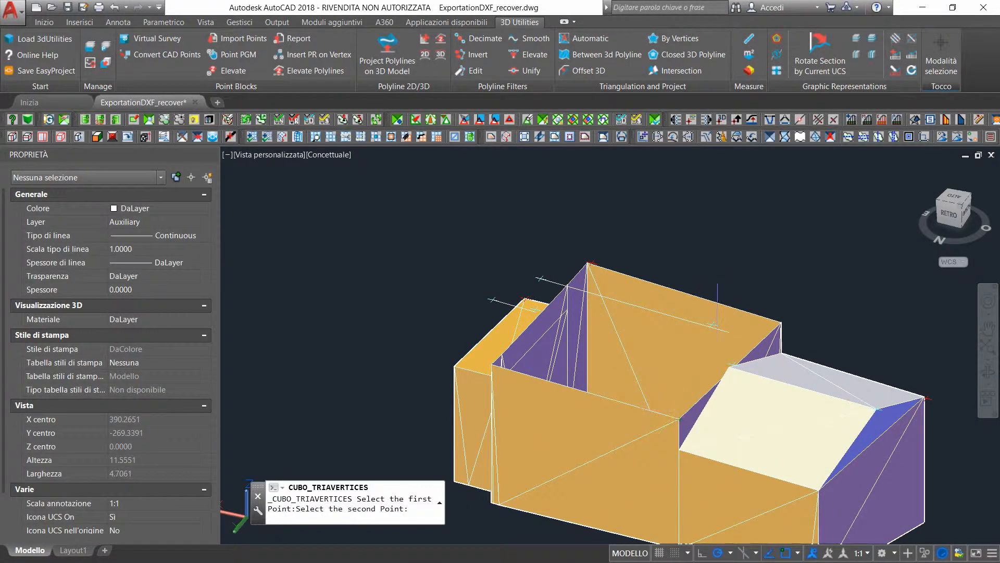
click(729, 331)
scroll(538, 278, up, 2)
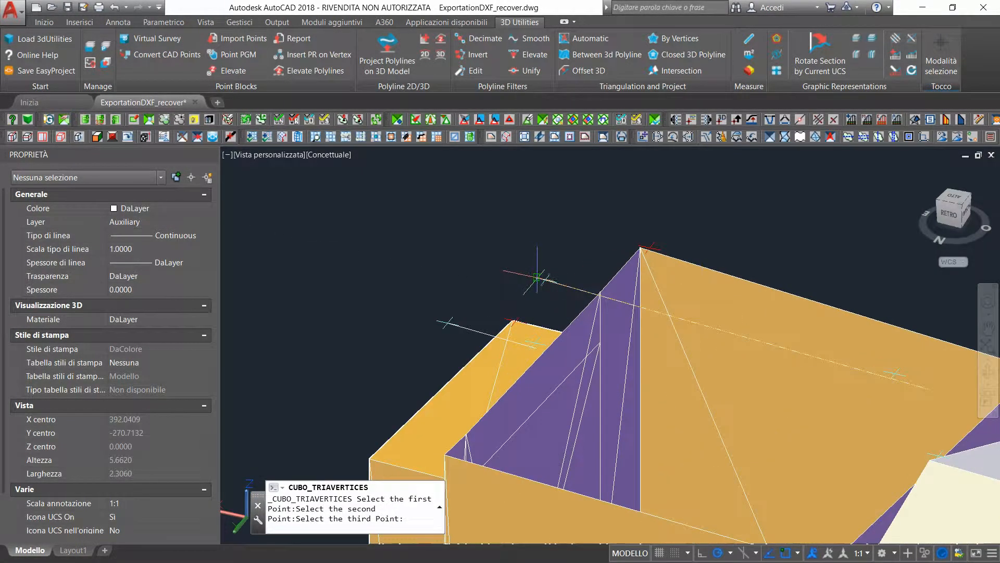
scroll(549, 280, up, 3)
click(521, 276)
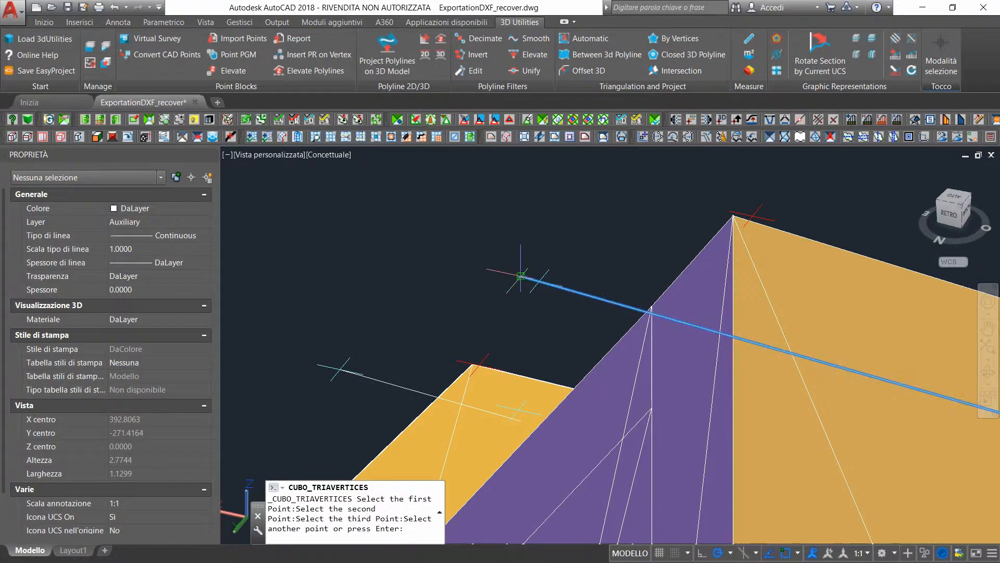
scroll(524, 341, down, 3)
click(449, 457)
key(Return)
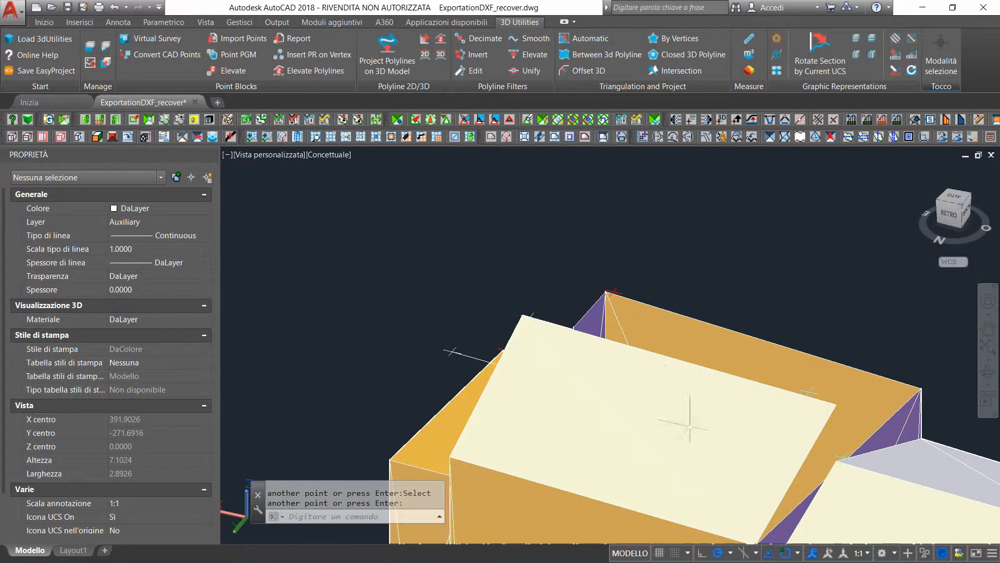
Triangulate by vertices the tall middle building's south roof slope between its southern eave corners and both ridge ends
click(988, 371)
drag(806, 467, 325, 277)
scroll(491, 369, down, 7)
key(Escape)
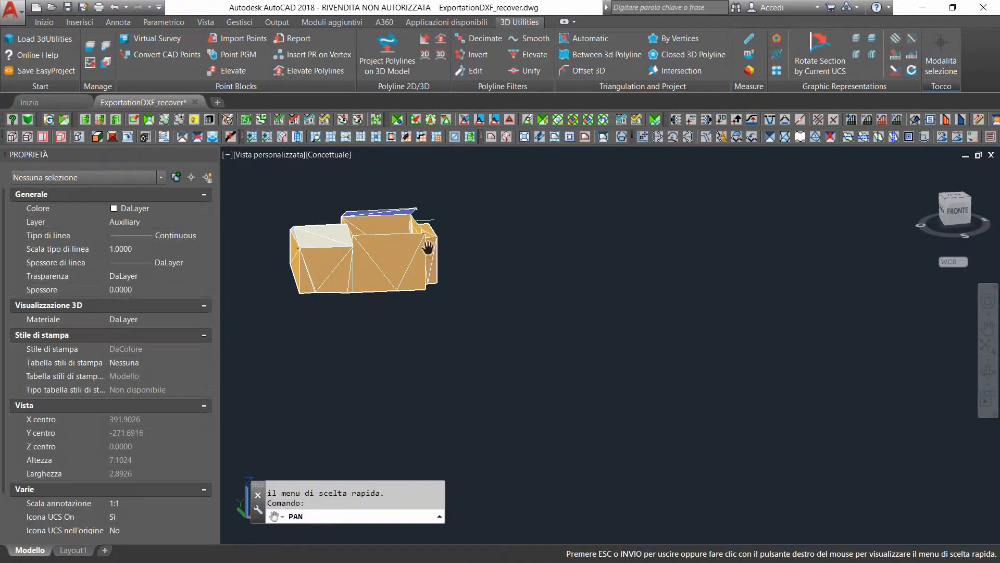
middle_drag(414, 261, 565, 385)
scroll(549, 364, up, 5)
scroll(549, 364, up, 2)
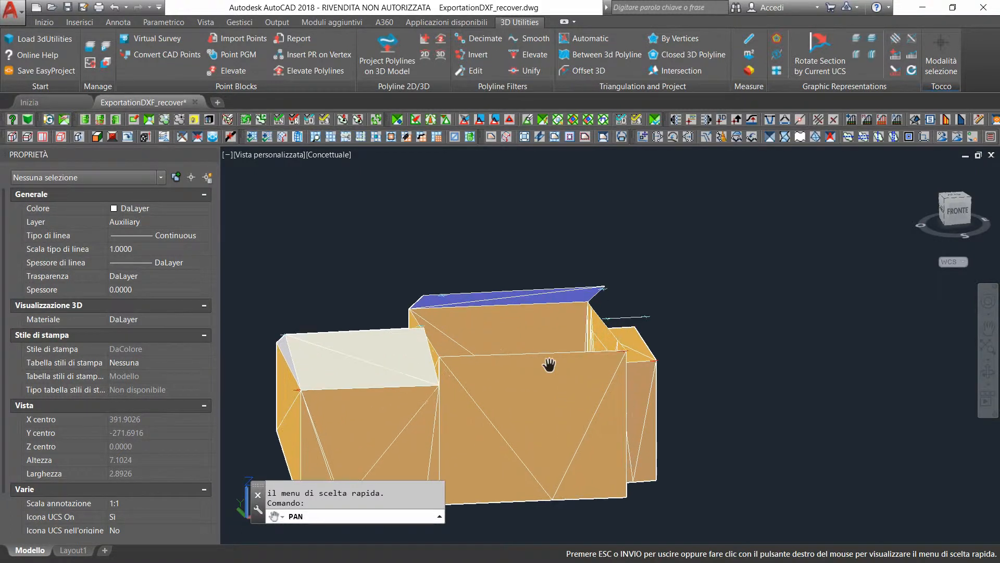
key(Escape)
click(680, 38)
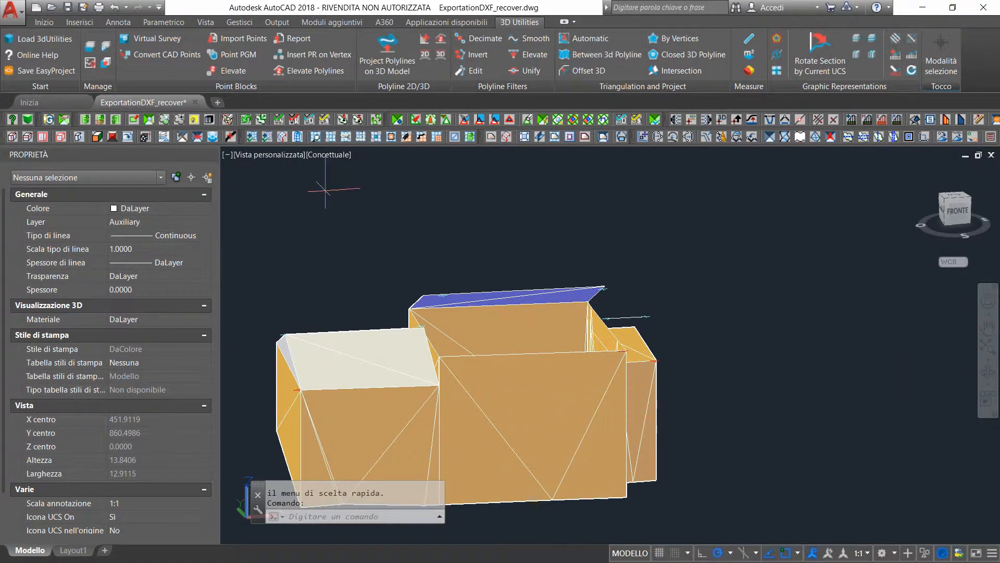
click(421, 296)
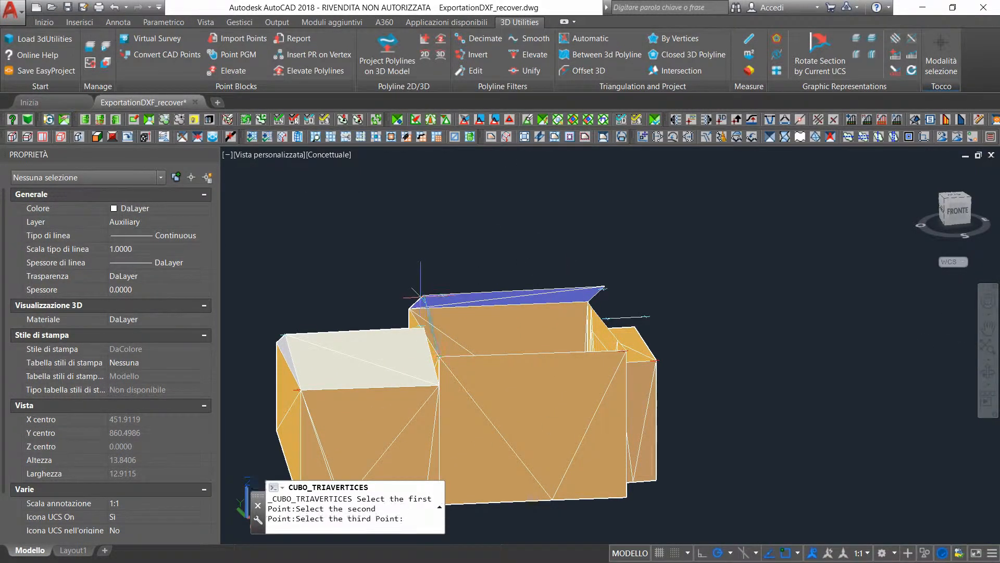
scroll(612, 282, up, 5)
click(582, 293)
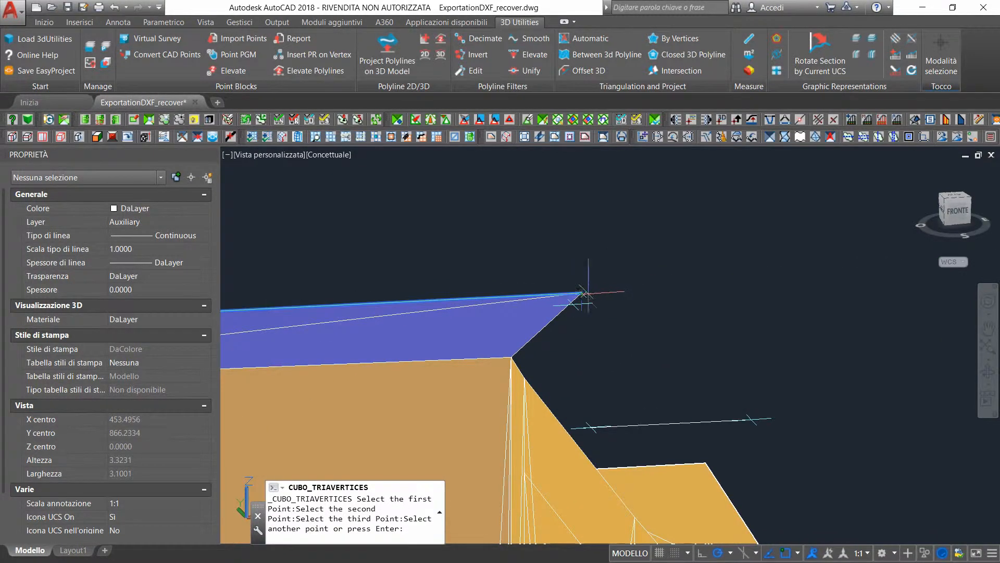
scroll(608, 358, down, 2)
scroll(640, 486, up, 3)
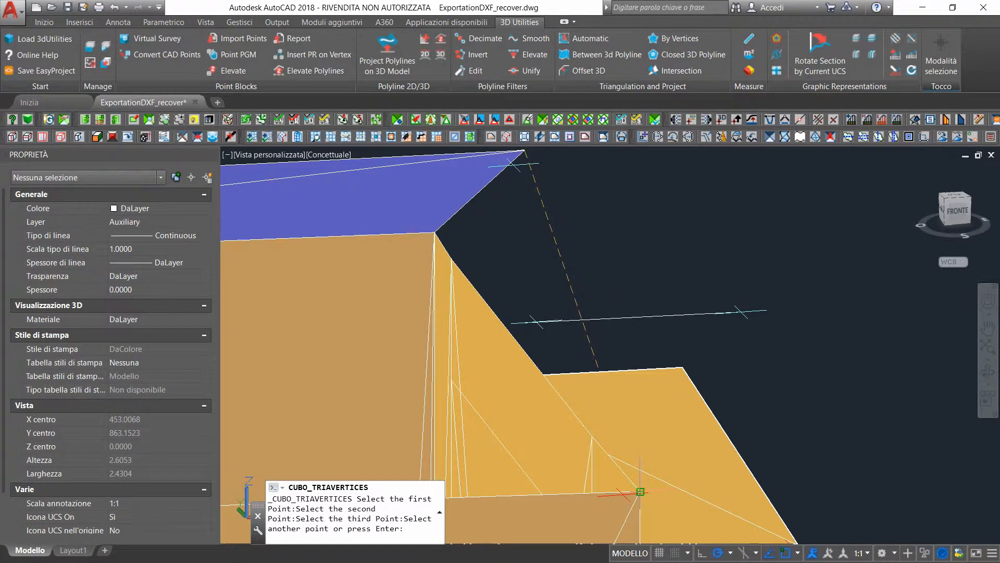
click(641, 491)
scroll(641, 491, down, 6)
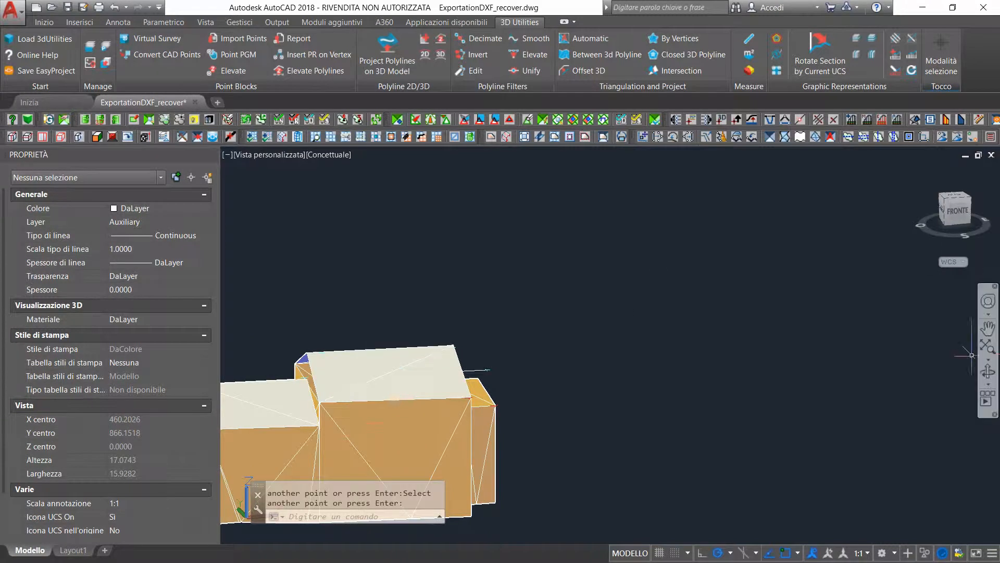
Close the tall middle building's west gable with a triangular face joining the two western eave corners and the ridge end
click(988, 371)
drag(469, 411, 404, 414)
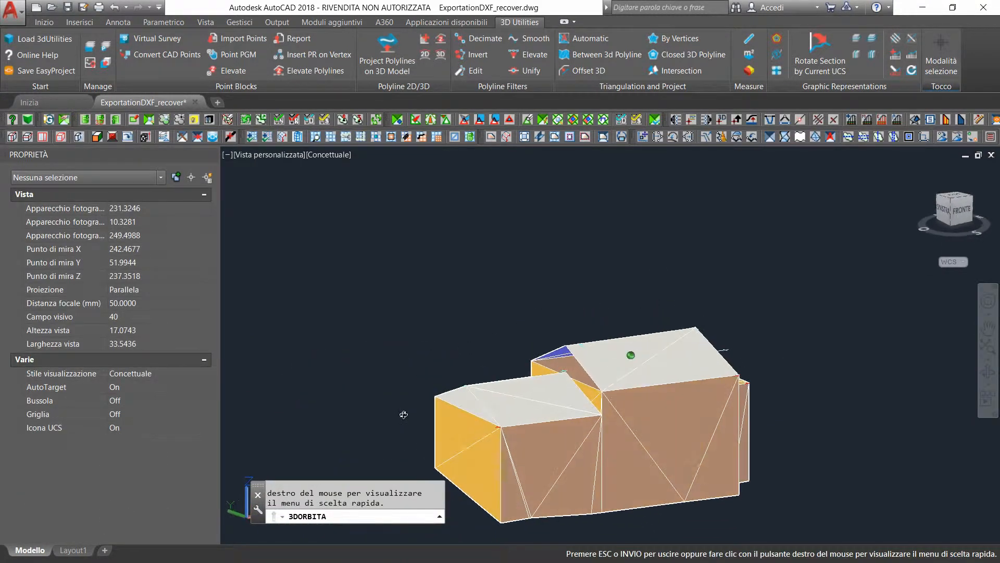
scroll(562, 373, up, 5)
click(672, 37)
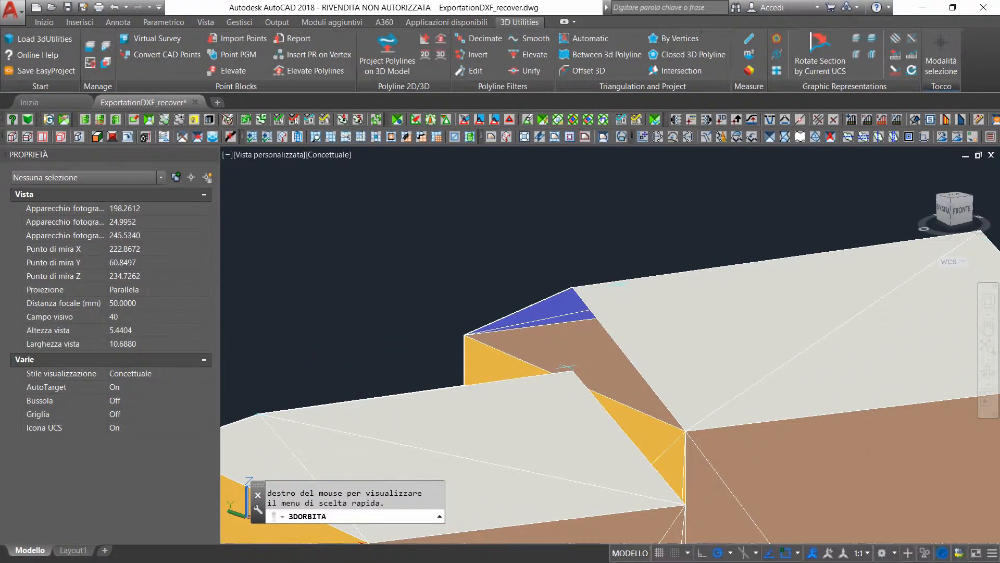
click(582, 276)
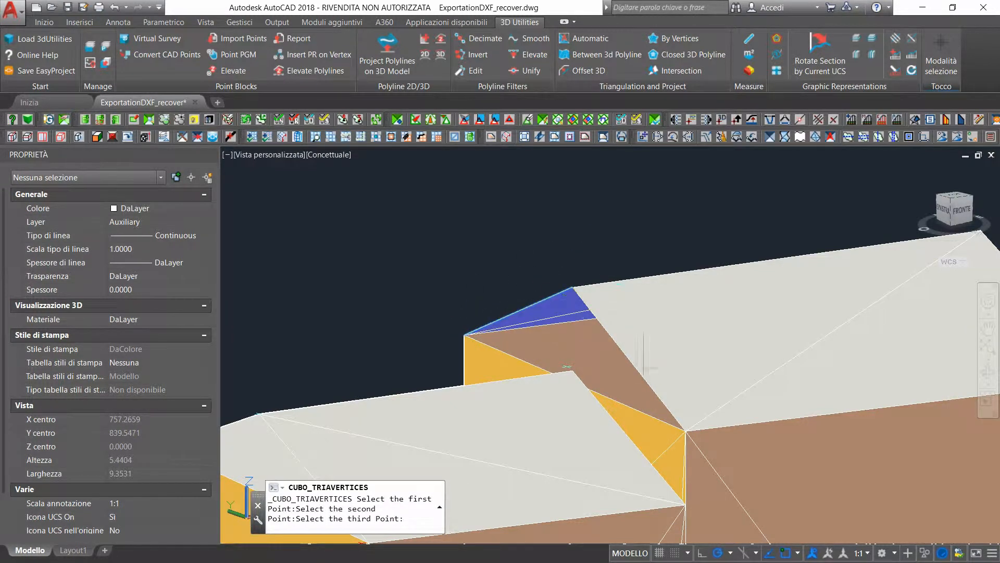
click(685, 431)
key(Return)
scroll(651, 386, down, 4)
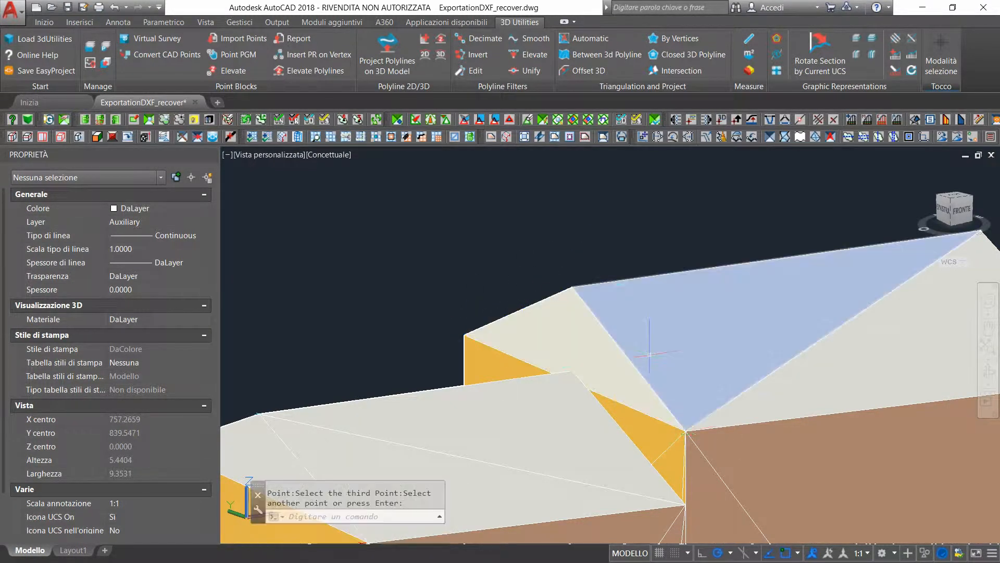
Delete the two flat roof faces on top of the small eastern building
click(987, 371)
drag(817, 397, 768, 411)
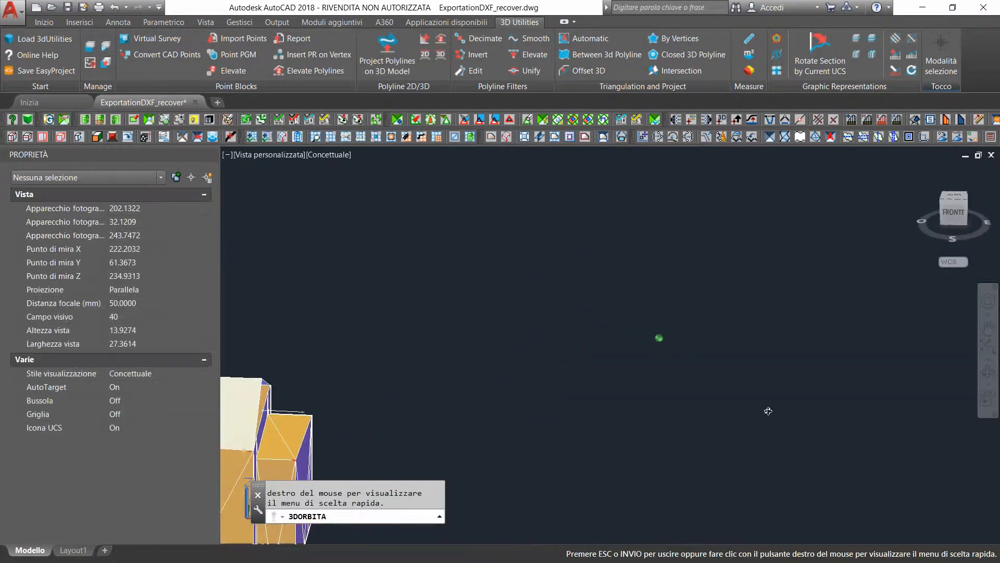
click(988, 329)
drag(270, 430, 500, 369)
scroll(526, 344, up, 1)
scroll(489, 343, up, 2)
key(Escape)
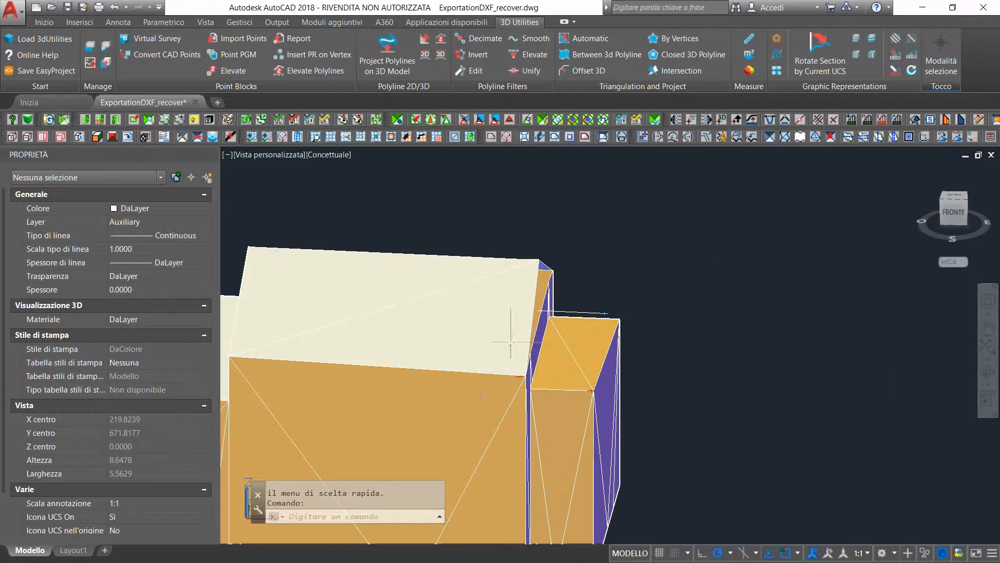
click(550, 359)
click(593, 333)
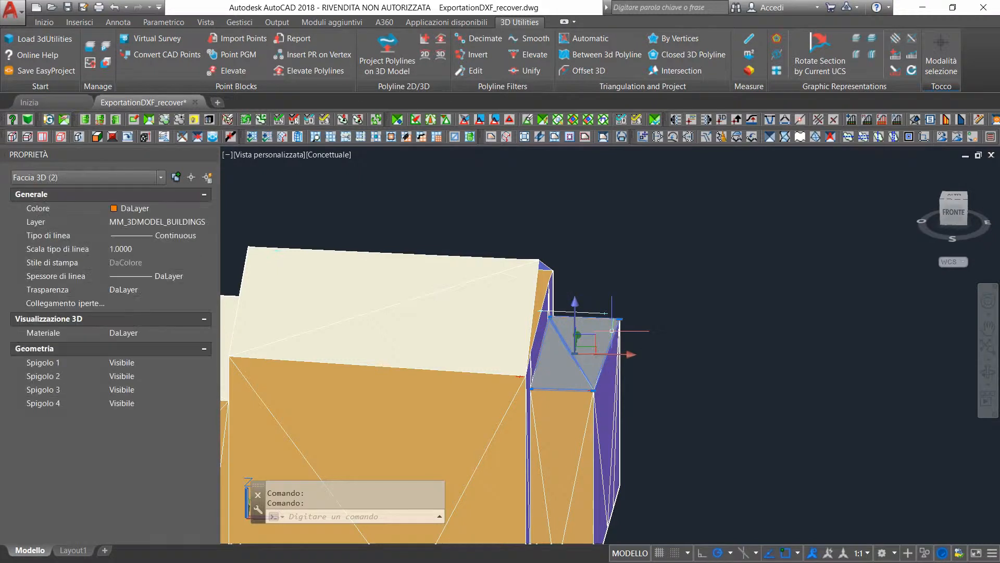
key(Delete)
Triangulate by vertices the small eastern building's south roof slope between its southern eave corners and both ends of its auxiliary ridge line
click(678, 38)
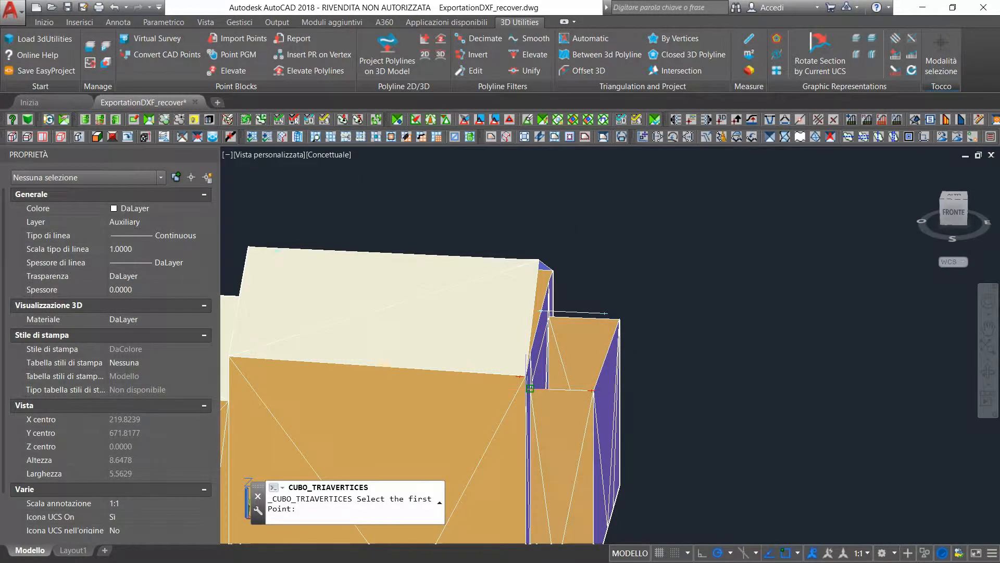
scroll(530, 388, up, 3)
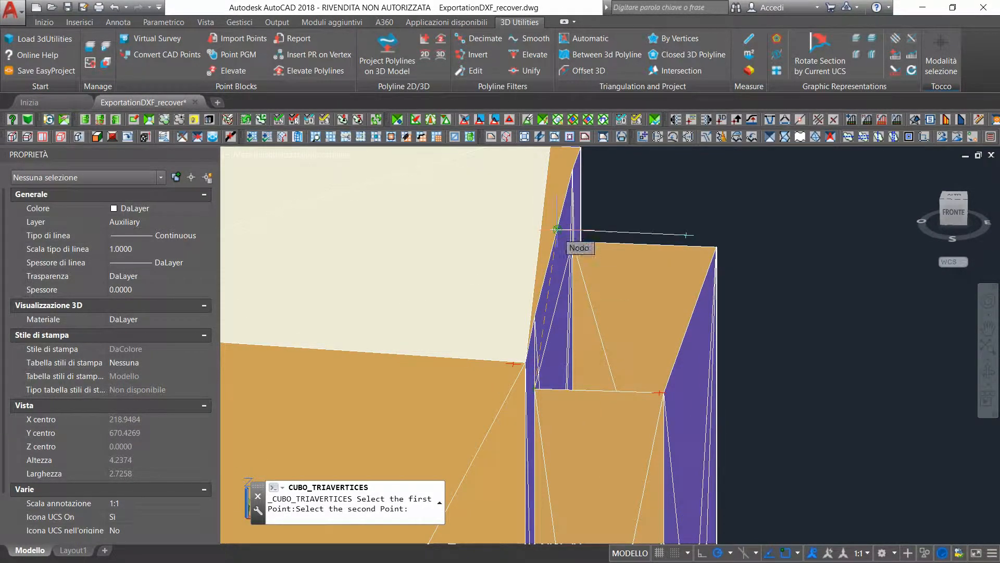
scroll(556, 229, up, 3)
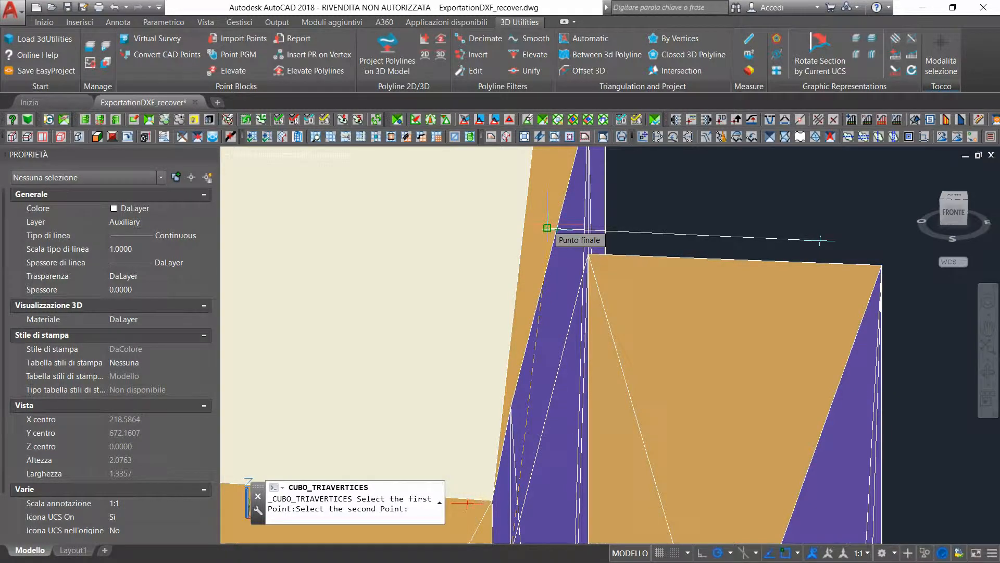
scroll(547, 229, up, 6)
scroll(694, 251, down, 6)
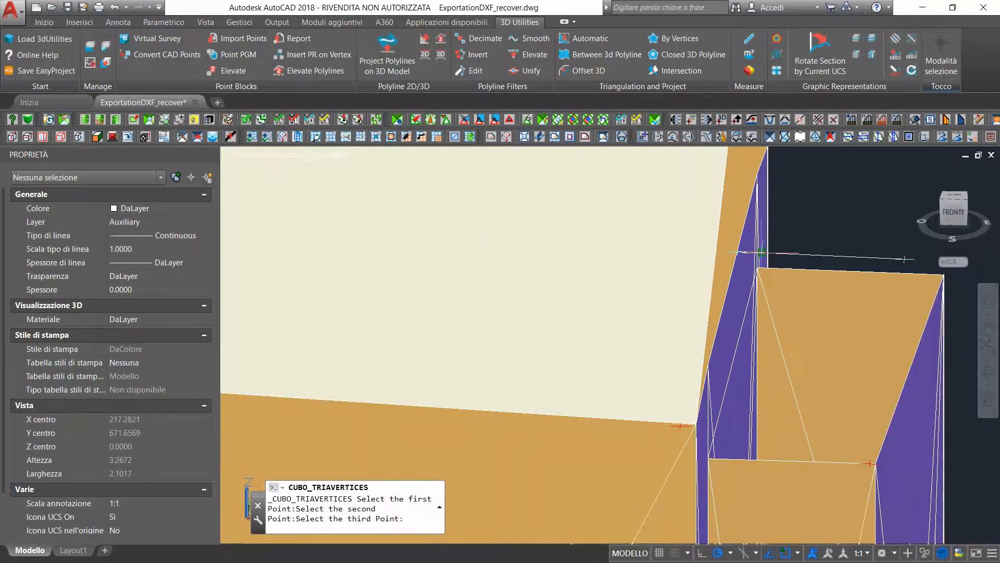
scroll(905, 259, up, 5)
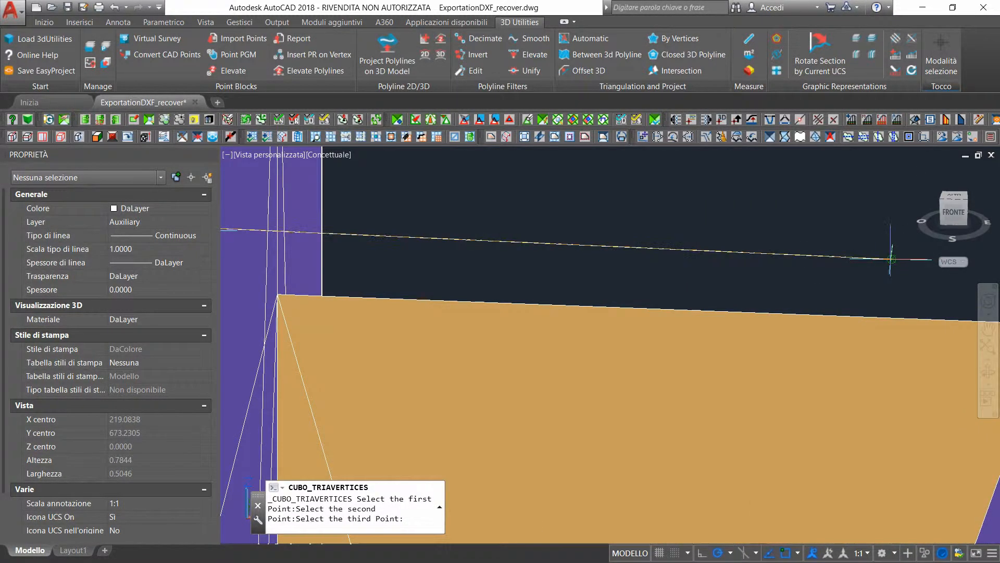
scroll(884, 258, up, 3)
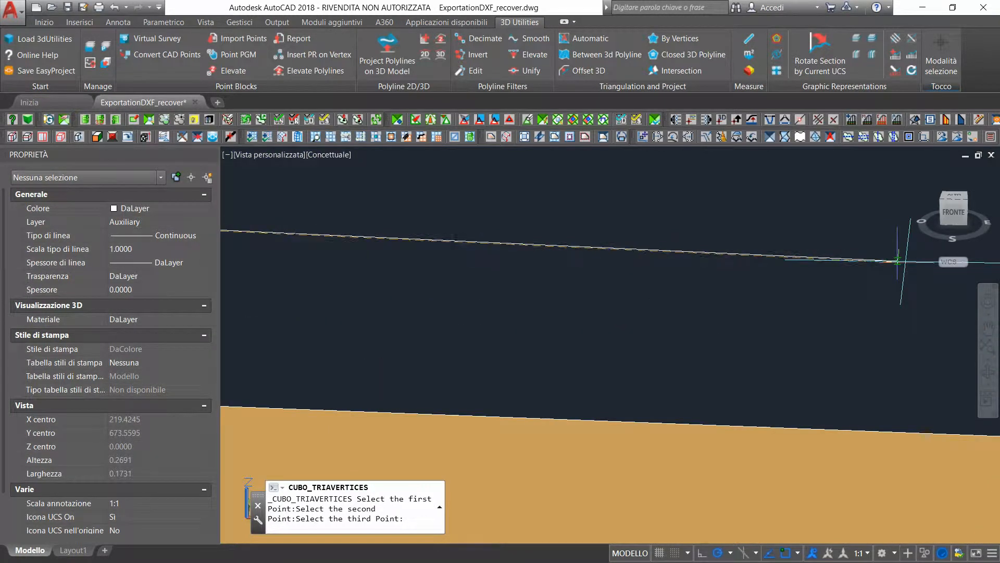
click(903, 263)
scroll(903, 263, down, 7)
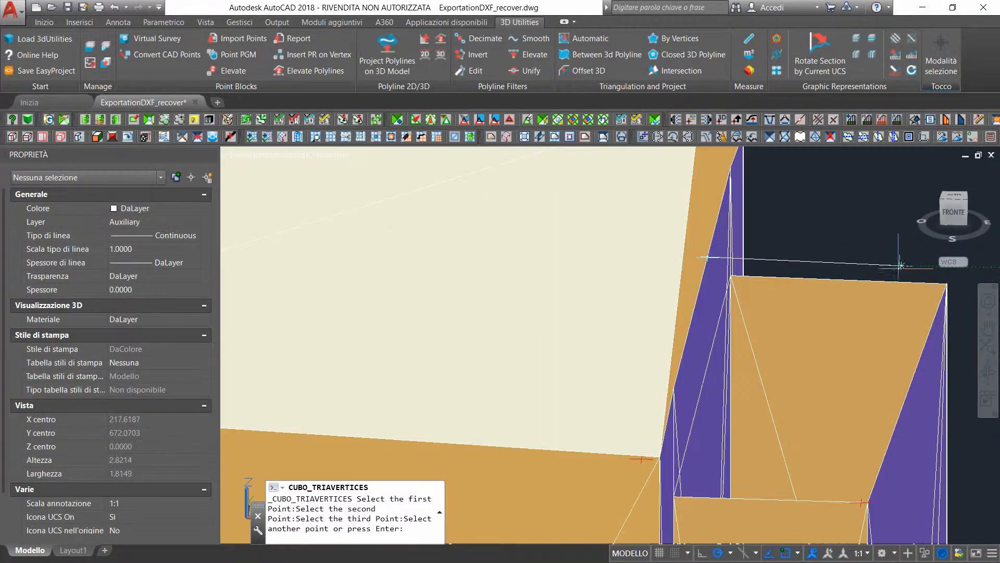
scroll(857, 504, up, 5)
click(822, 507)
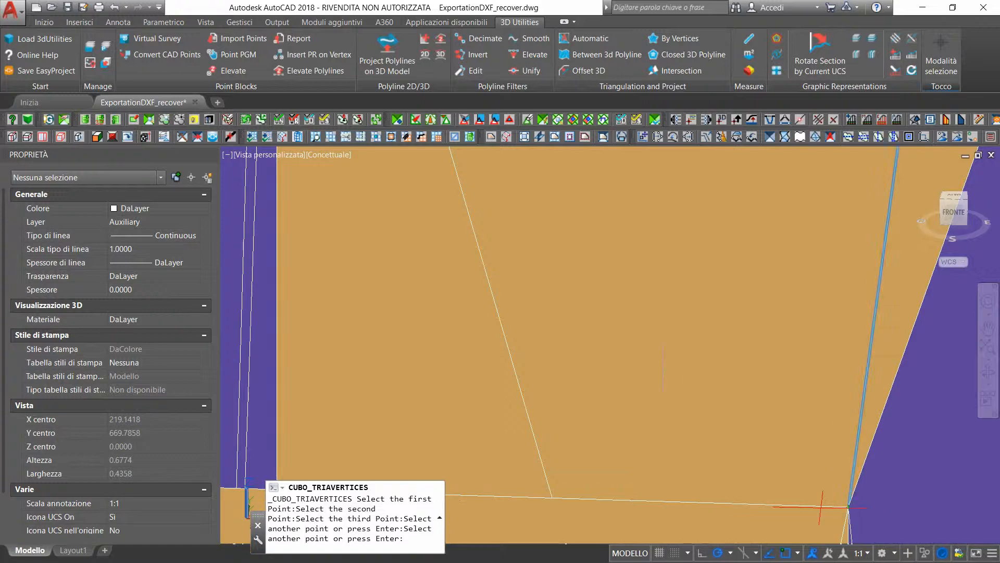
scroll(821, 507, down, 5)
key(Return)
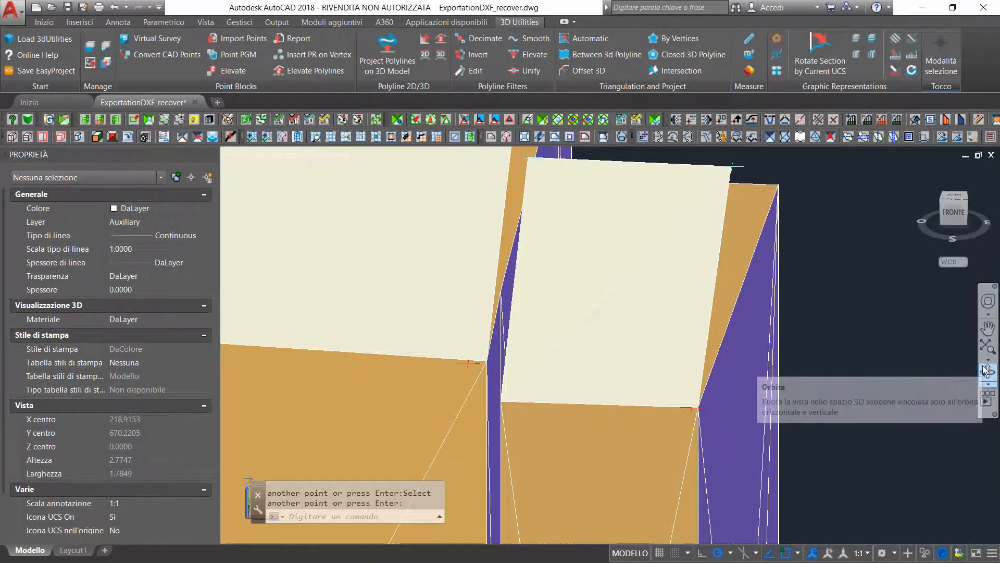
Triangulate by vertices the small eastern building's north roof slope between its northern eave corners and both ridge ends
click(985, 371)
drag(610, 271, 794, 375)
key(Escape)
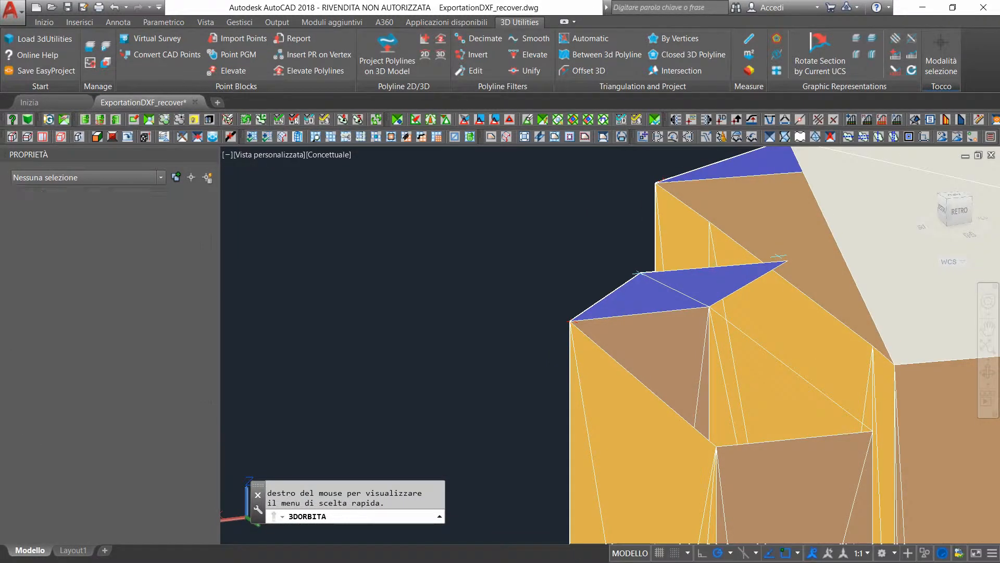
key(Return)
click(716, 446)
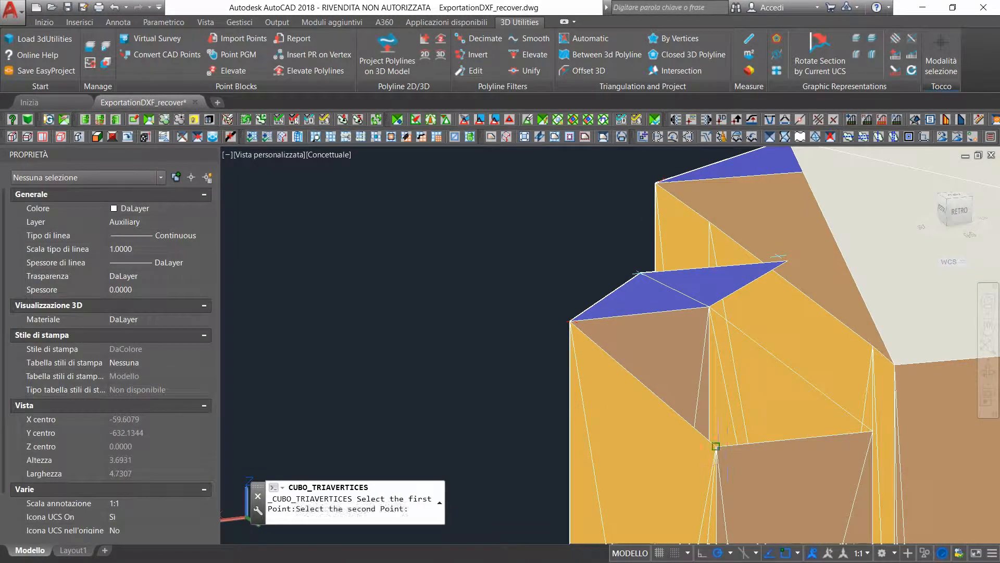
click(640, 273)
click(788, 261)
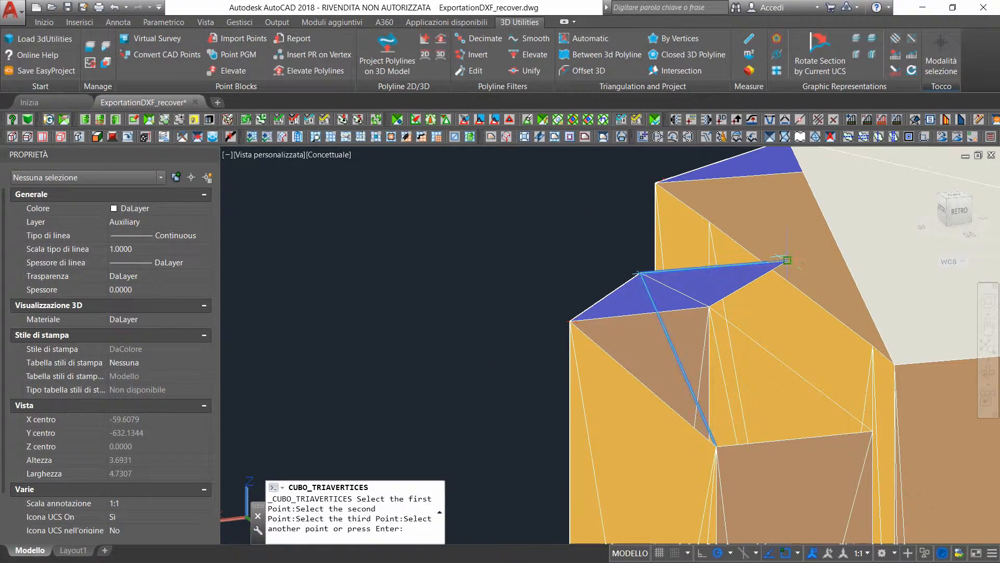
click(873, 431)
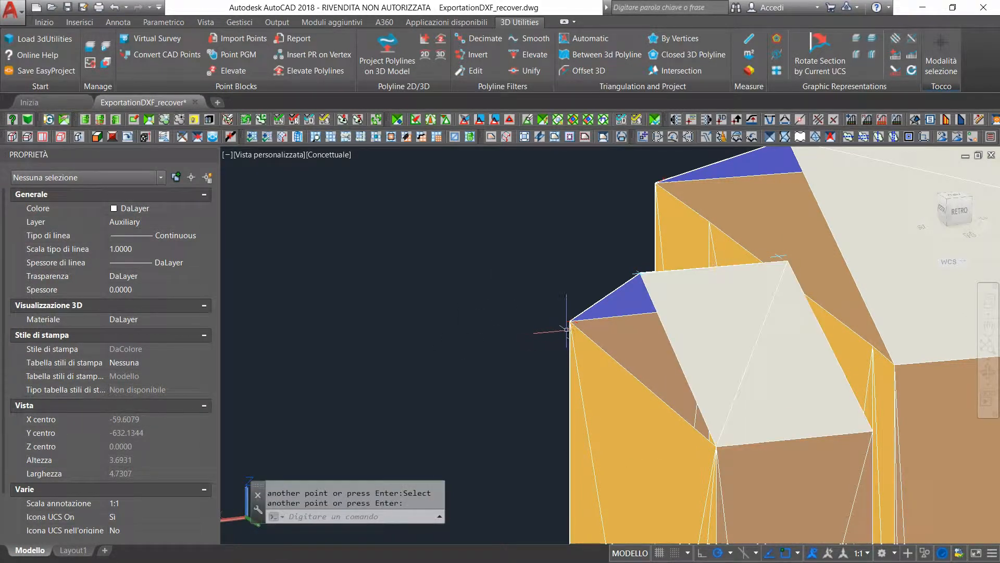
key(Return)
key(Return)
Close the tall middle building's east gable with a triangular face joining the two eastern eave corners and the ridge end
click(645, 187)
scroll(761, 180, down, 4)
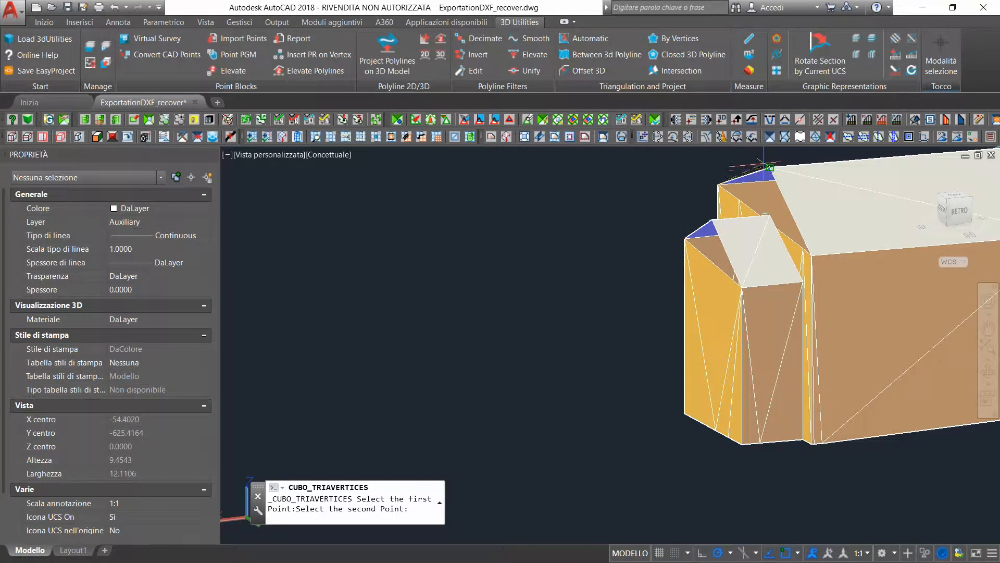
scroll(773, 167, up, 2)
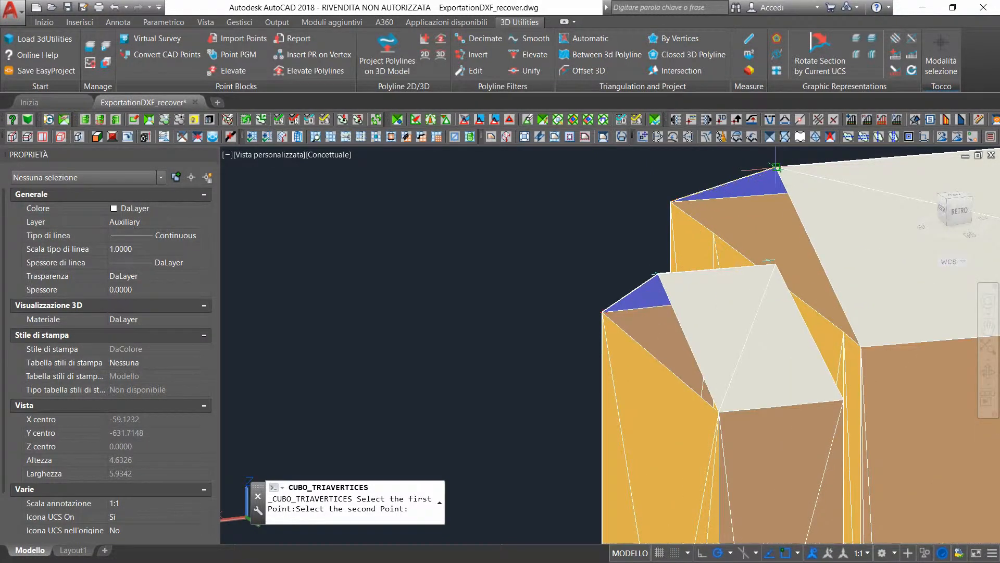
click(777, 167)
click(861, 346)
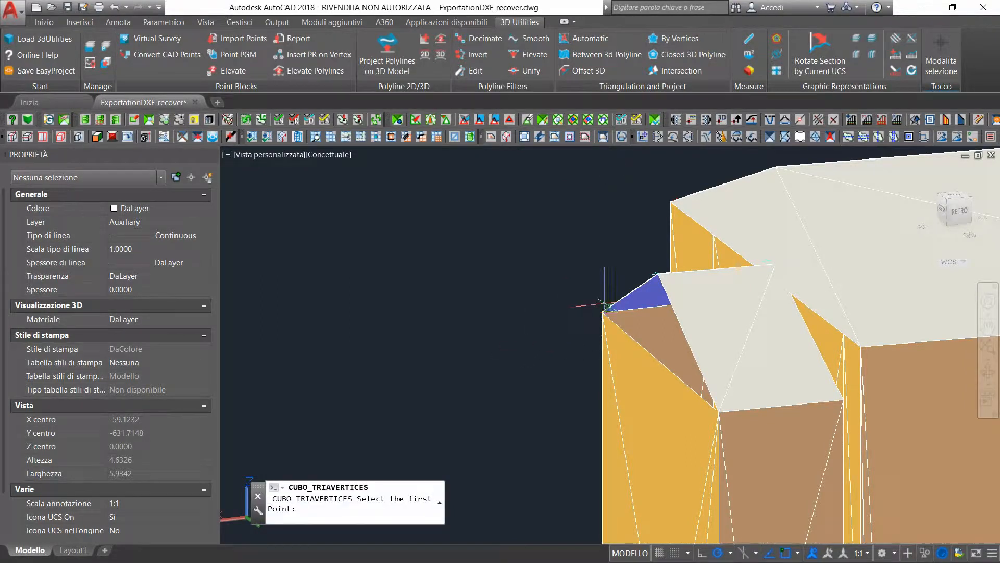
Close the small eastern building's east gable with a triangular face joining its two outer eave corners and the ridge end
click(602, 312)
click(657, 273)
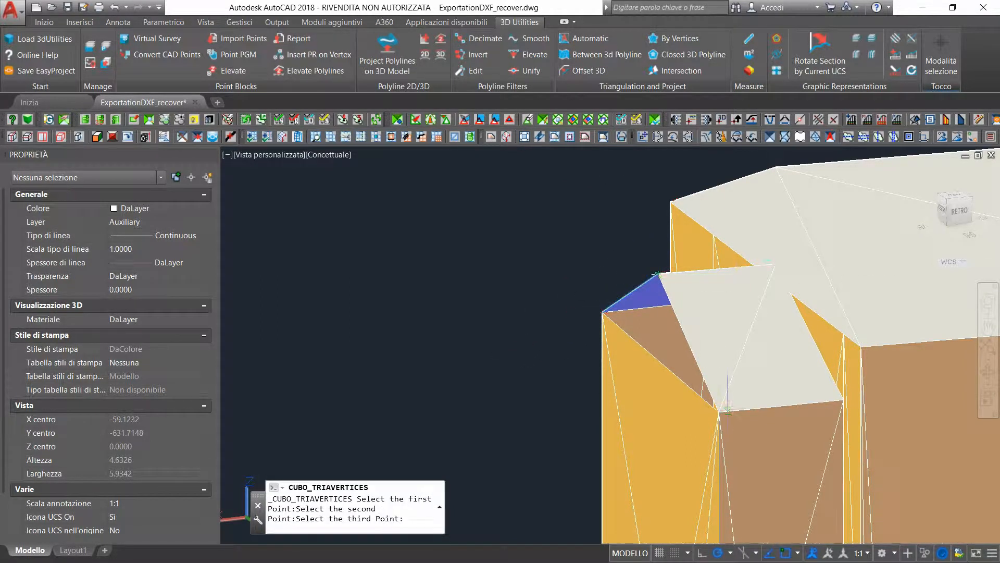
click(719, 412)
scroll(807, 307, down, 8)
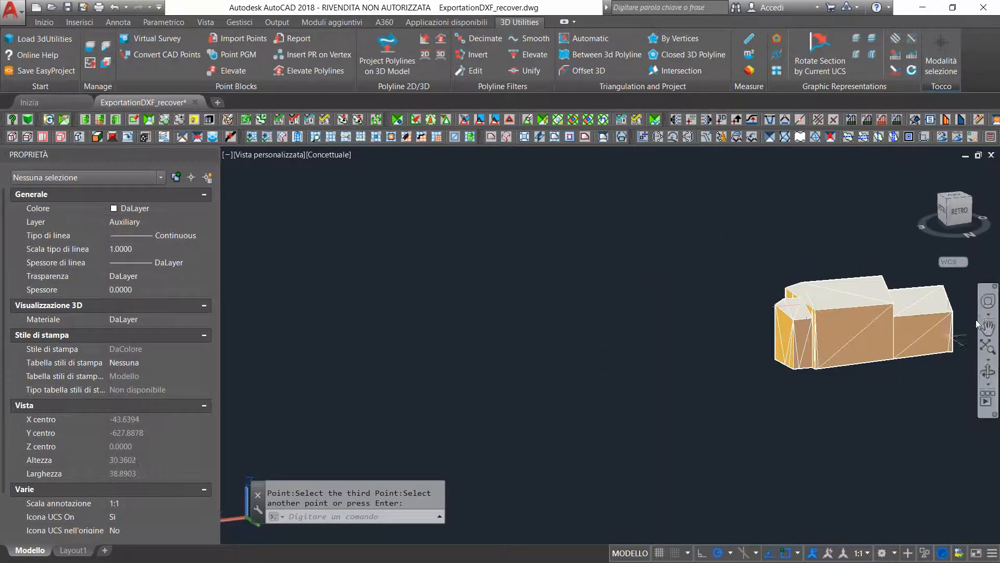
Turn on the MM layer group in Group Layers Management to display the terrain model together with the buildings
drag(825, 336, 562, 354)
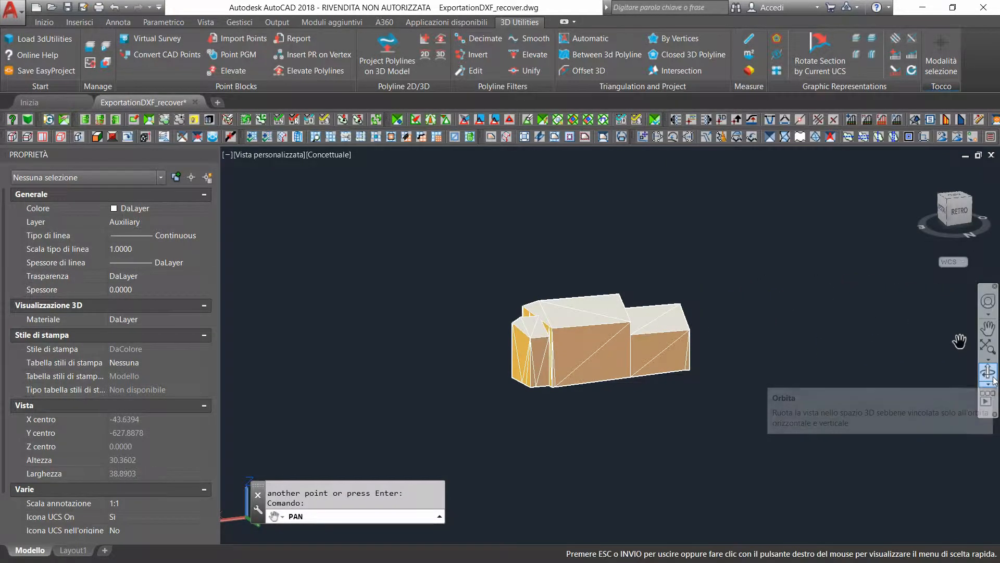
click(89, 48)
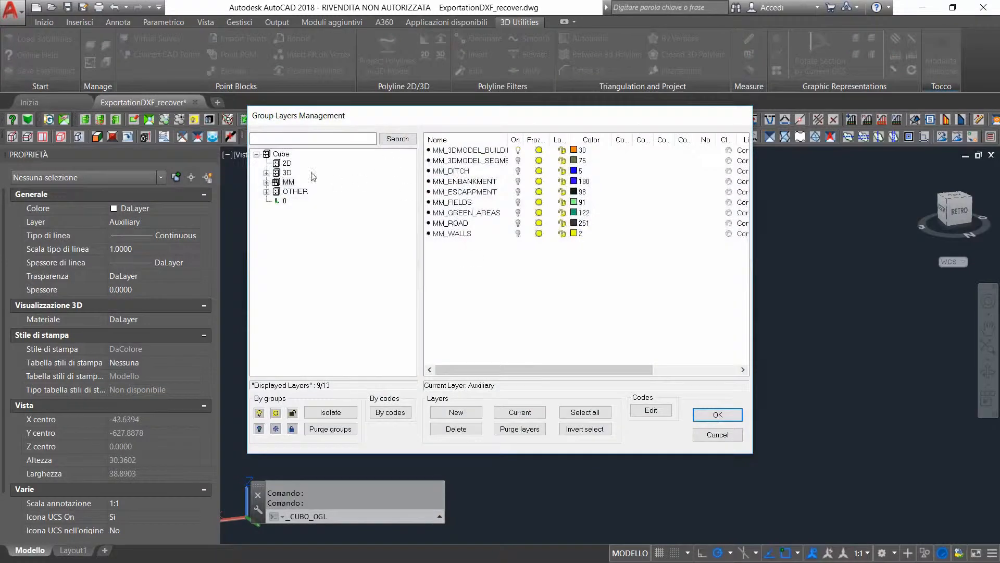
click(275, 185)
click(728, 417)
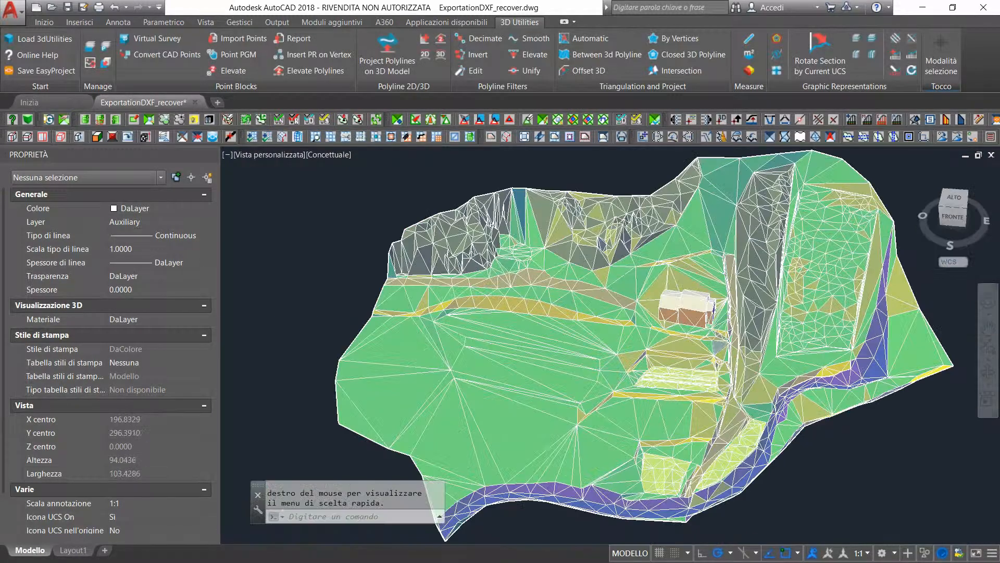
scroll(718, 344, up, 2)
scroll(718, 345, down, 2)
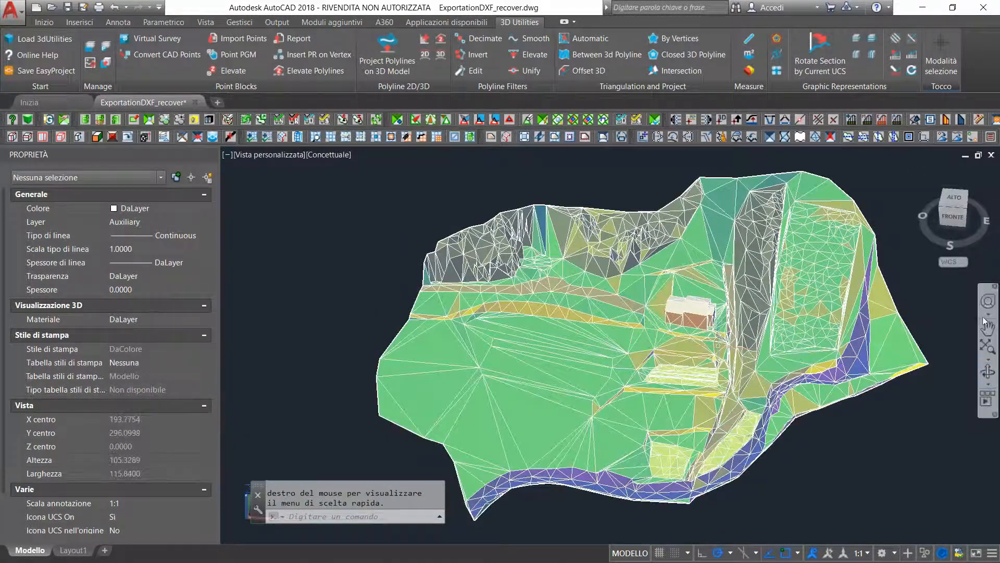